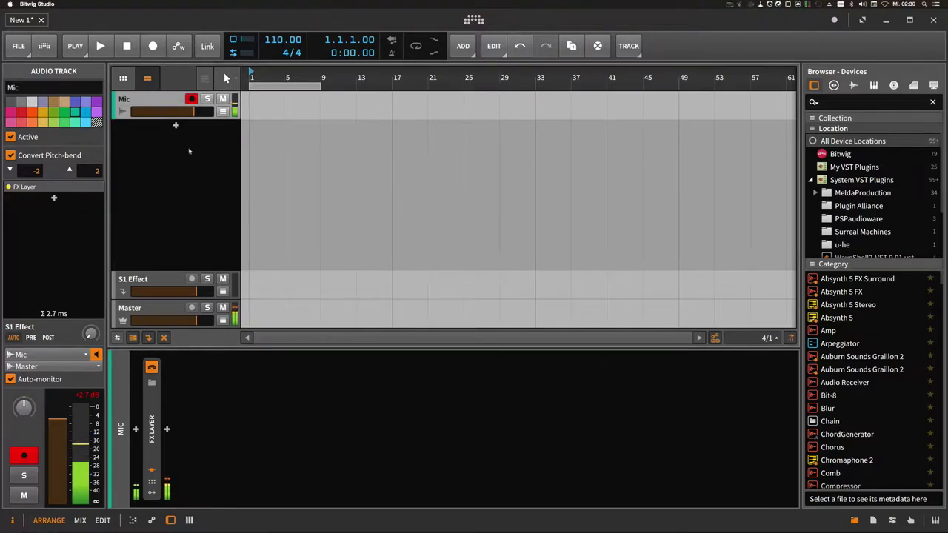
Add an instrument track with Polysynth and raise the first oscillator's Sub level and the synth's Output.
left_click(175, 126)
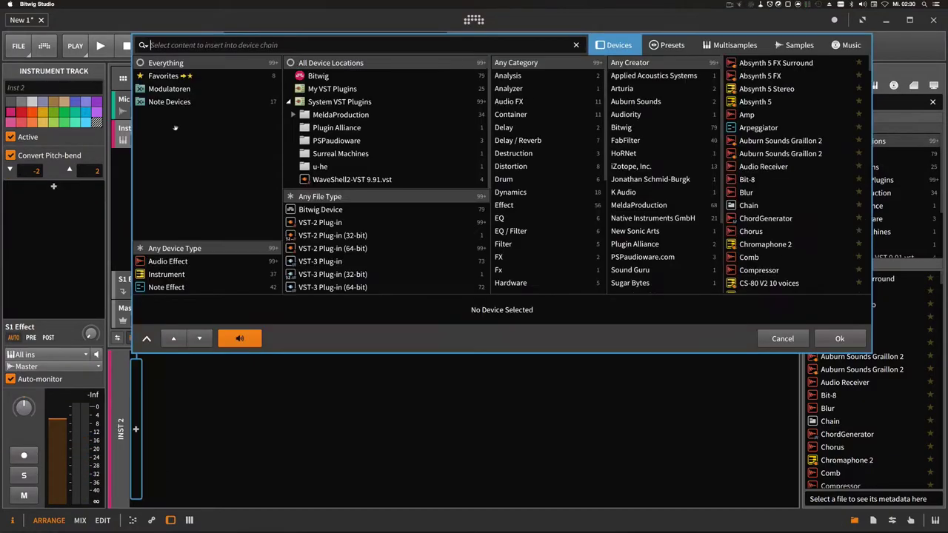
type("pol")
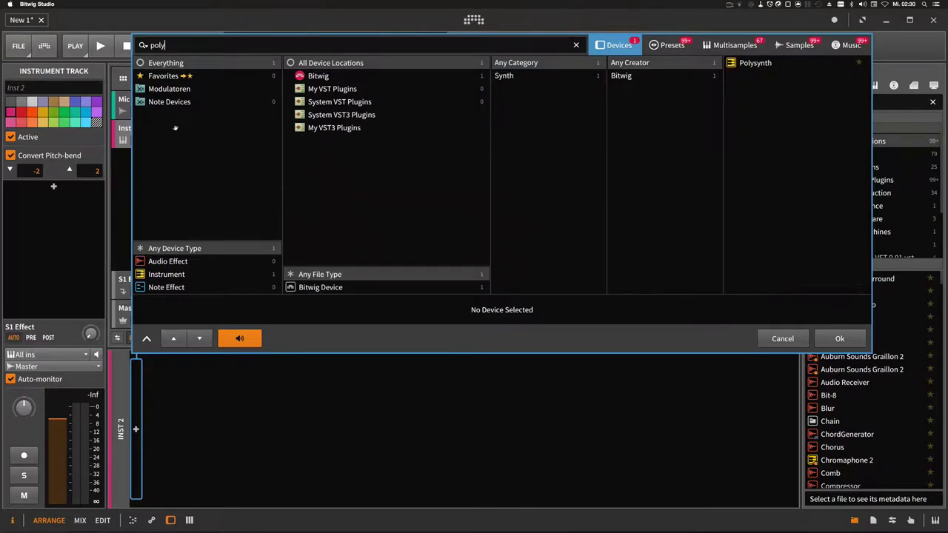
type("y")
key("Return")
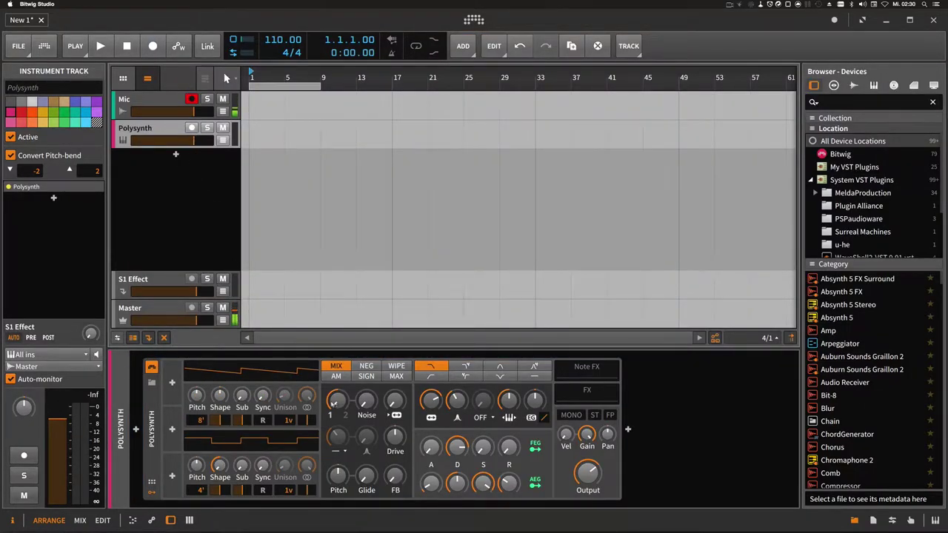
left_click_drag(244, 407, 246, 396)
left_click_drag(578, 475, 591, 479)
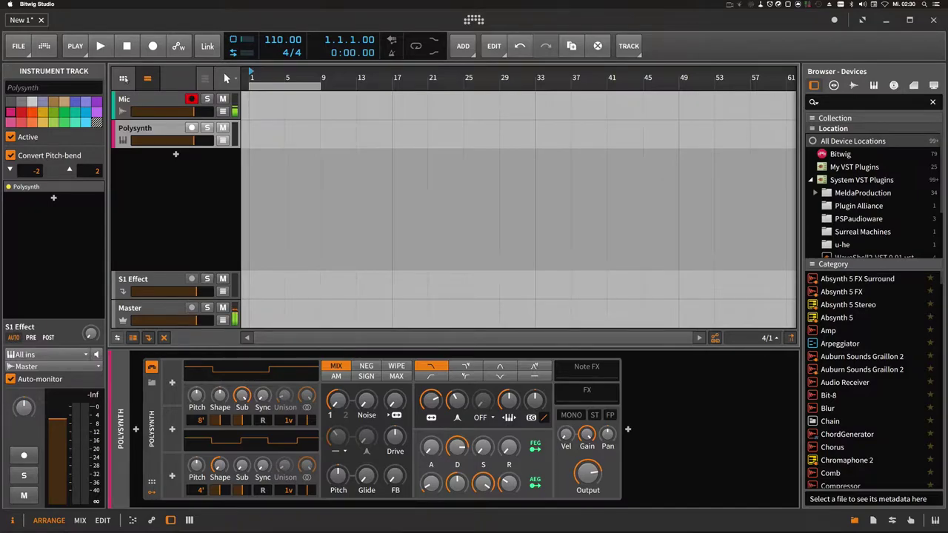
Show the clip launcher, create an empty Polysynth clip in Scene 1 and open it for note editing.
left_click(123, 79)
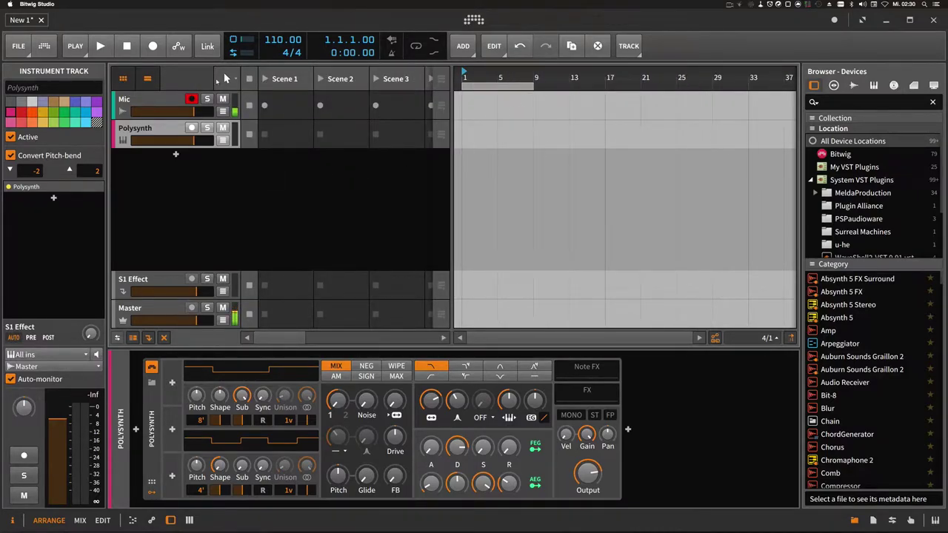
left_click(271, 141)
double_click(275, 138)
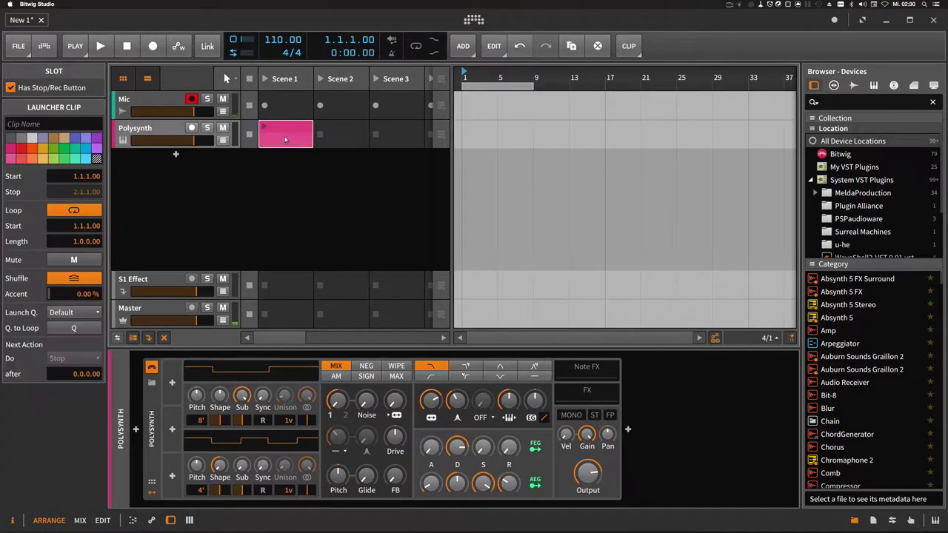
left_click_drag(392, 374, 369, 355)
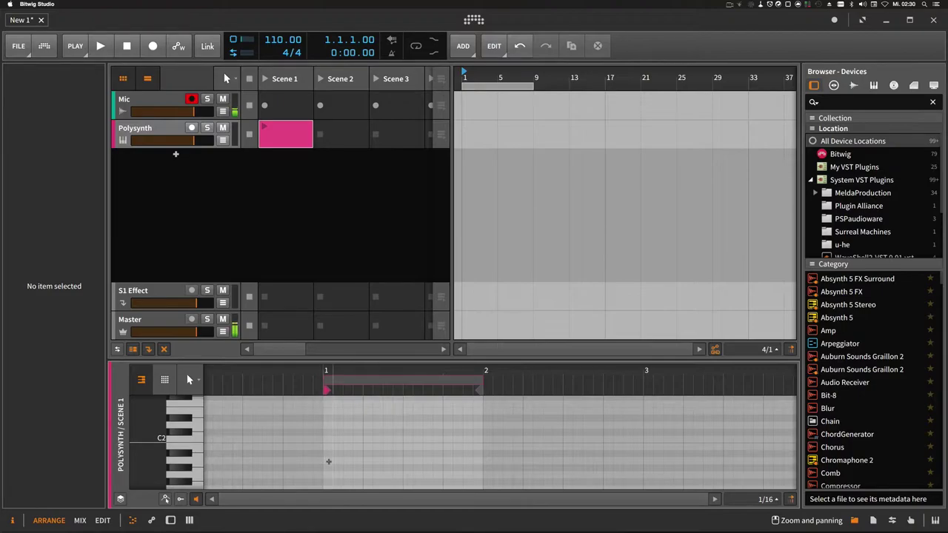
Draw an A1 note at 1.1.1.00, shorten the clip loop to three sixteenths and stretch the note to 0.0.3.00.
double_click(328, 463)
left_click_drag(333, 460, 345, 461)
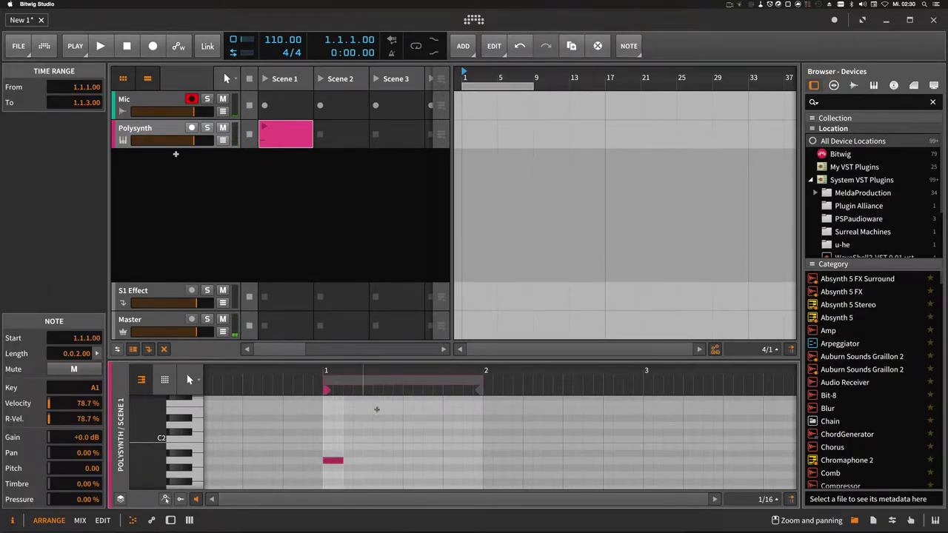
left_click_drag(482, 384, 353, 384)
left_click_drag(343, 461, 353, 461)
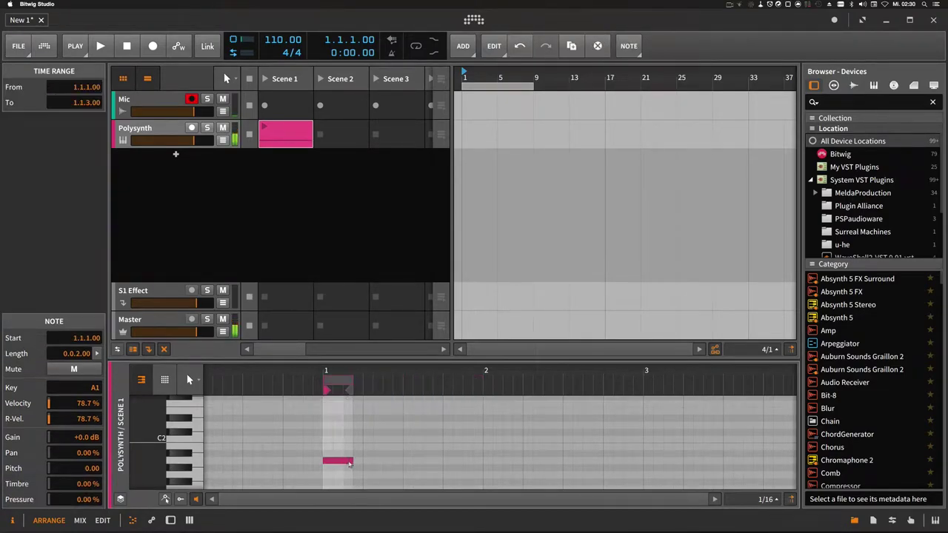
Launch the Polysynth clip and lower the track volume to about -9.85 dB.
left_click(267, 130)
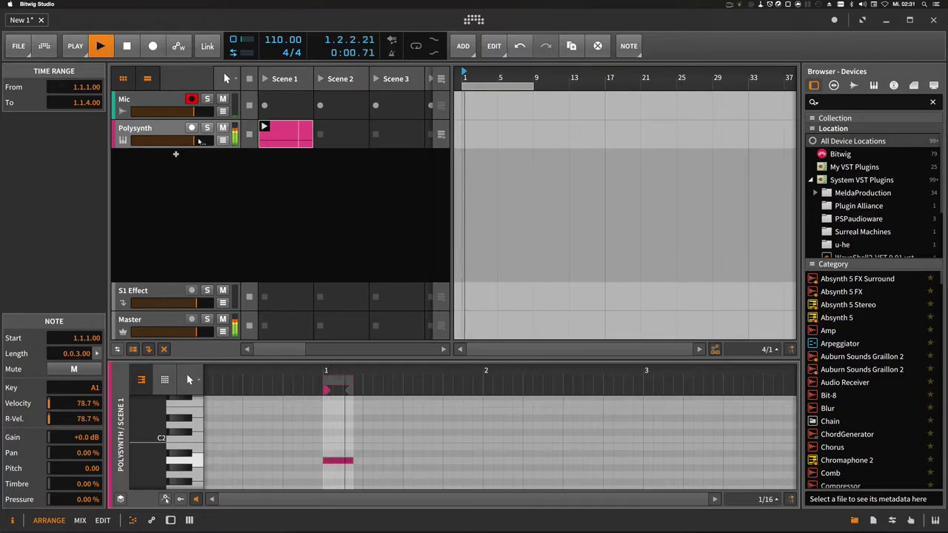
left_click_drag(186, 140, 170, 140)
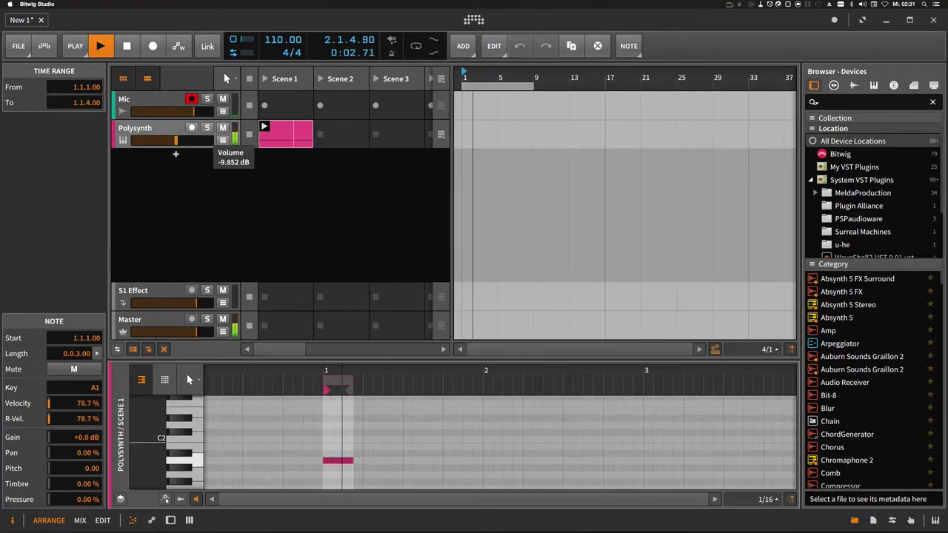
Darken the Polysynth's filter cutoff, raise its filter envelope amount and Drive, and stop the clip.
double_click(163, 129)
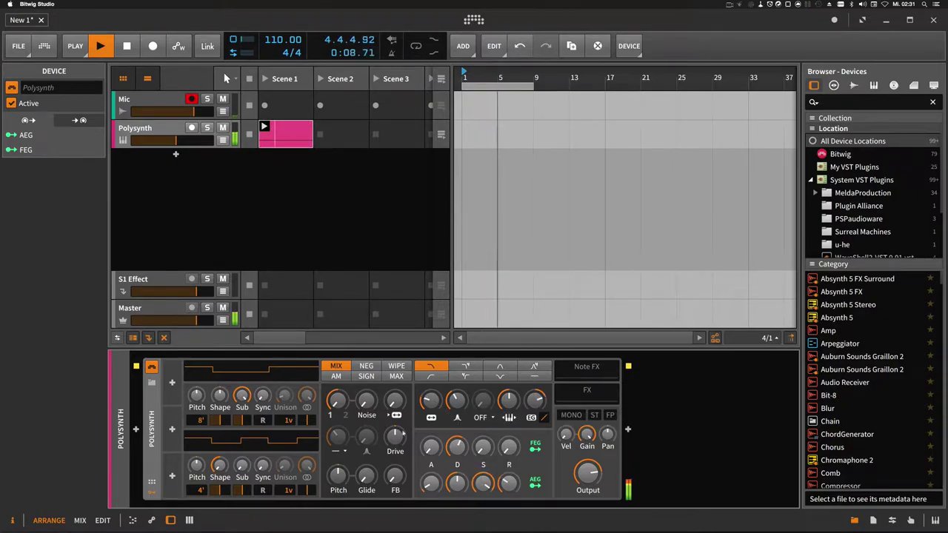
left_click_drag(457, 400, 458, 396)
left_click_drag(431, 401, 431, 403)
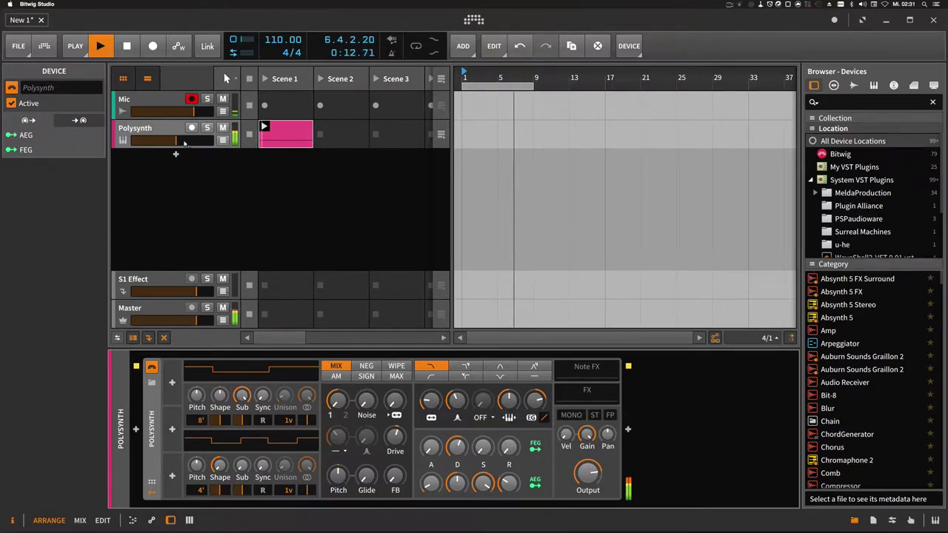
left_click(249, 135)
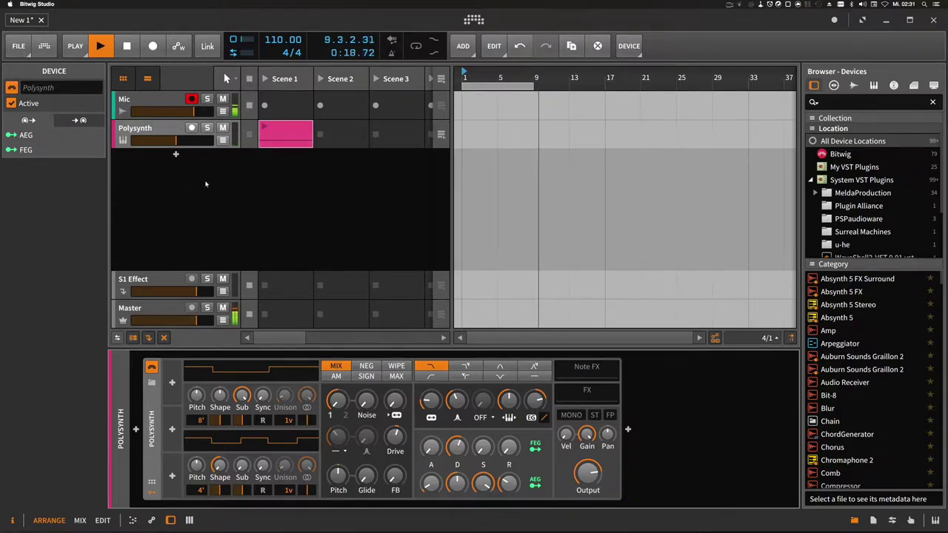
Add a new instrument track with the E-Kick device.
left_click(176, 154)
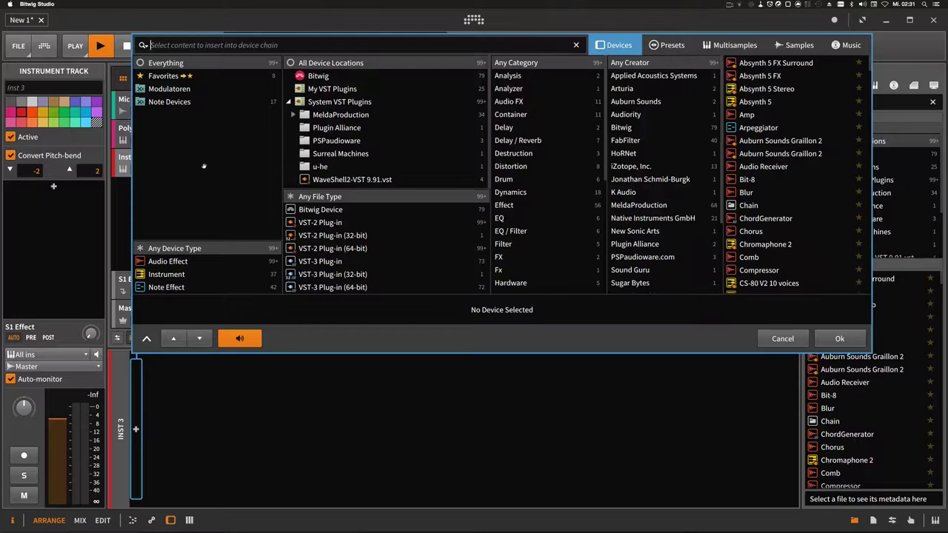
type("kick")
key("Return")
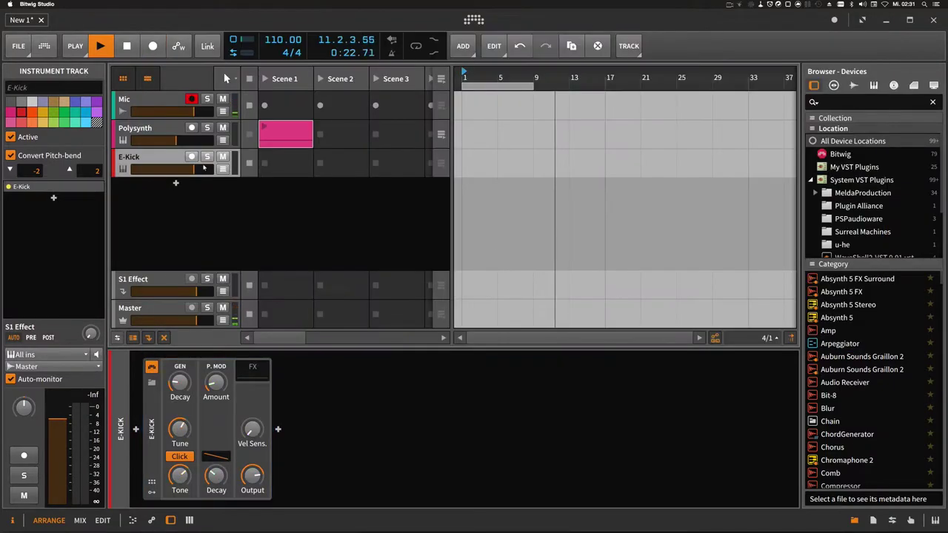
Create an E-Kick clip in Scene 1 with a sixteenth C2 note on the first beat and a one-beat loop (0.1.0.00).
double_click(289, 172)
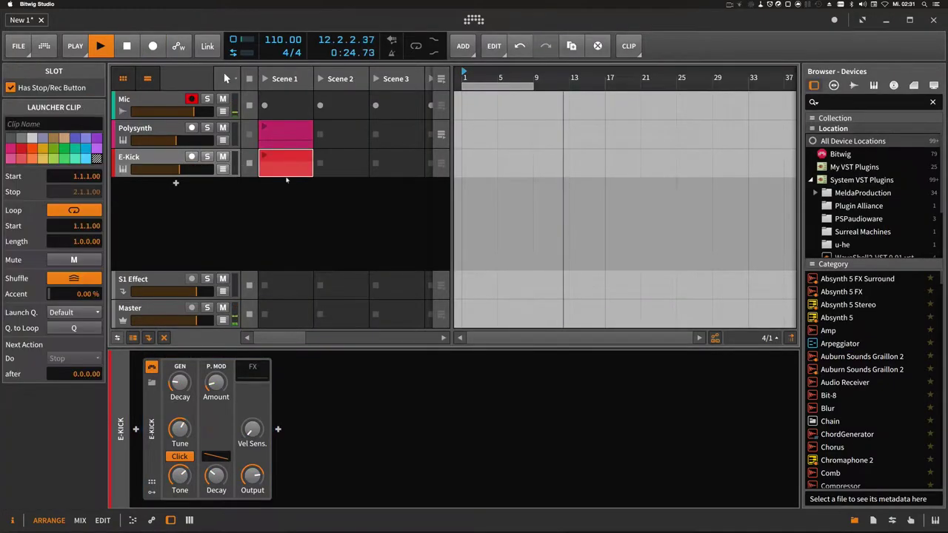
double_click(294, 165)
double_click(228, 439)
left_click_drag(280, 374, 280, 337)
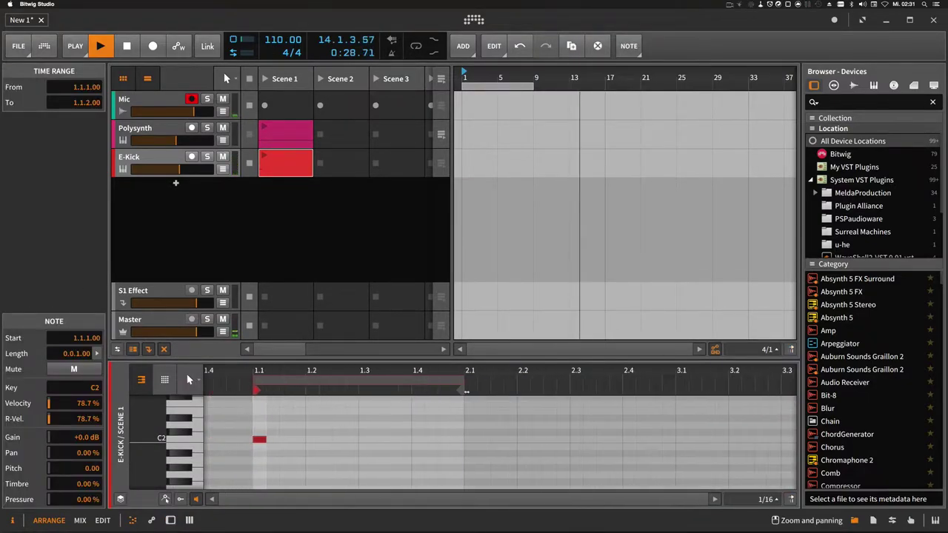
left_click_drag(465, 391, 306, 393)
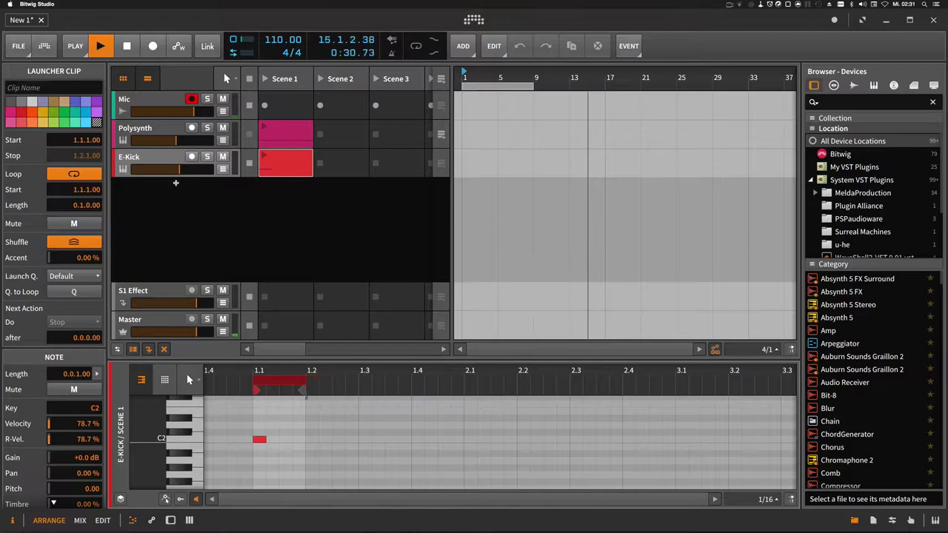
Open the E-Kick device and raise its Tune and generator Decay.
left_click(269, 169)
double_click(165, 162)
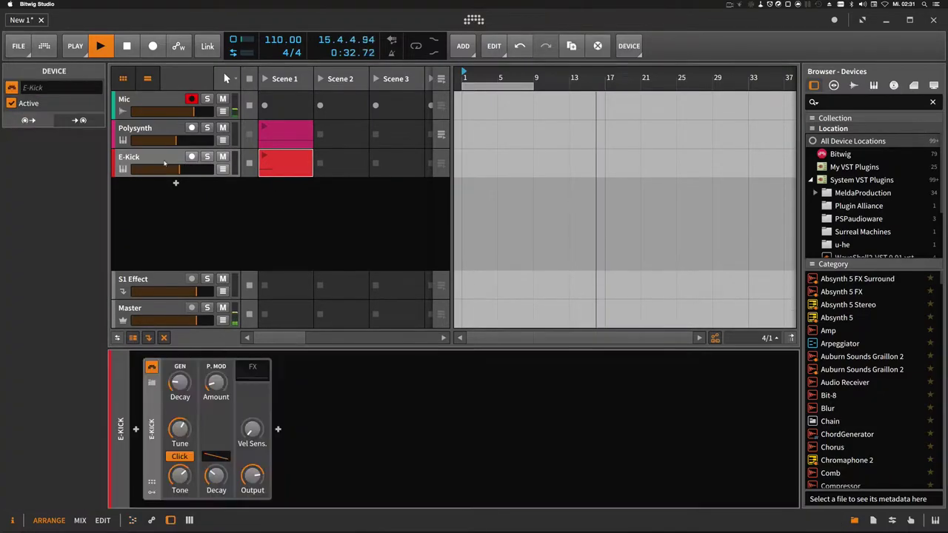
double_click(180, 437)
left_click_drag(179, 428, 179, 429)
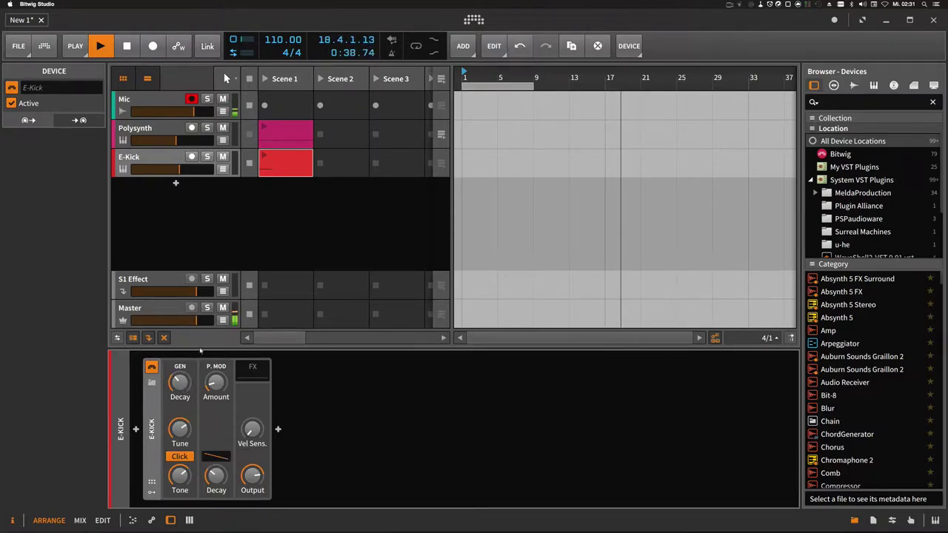
Play the kick clip while setting the generator Decay to about 318 ms and shortening the pitch modulation Decay, and launch the Polysynth clip alongside.
left_click(264, 157)
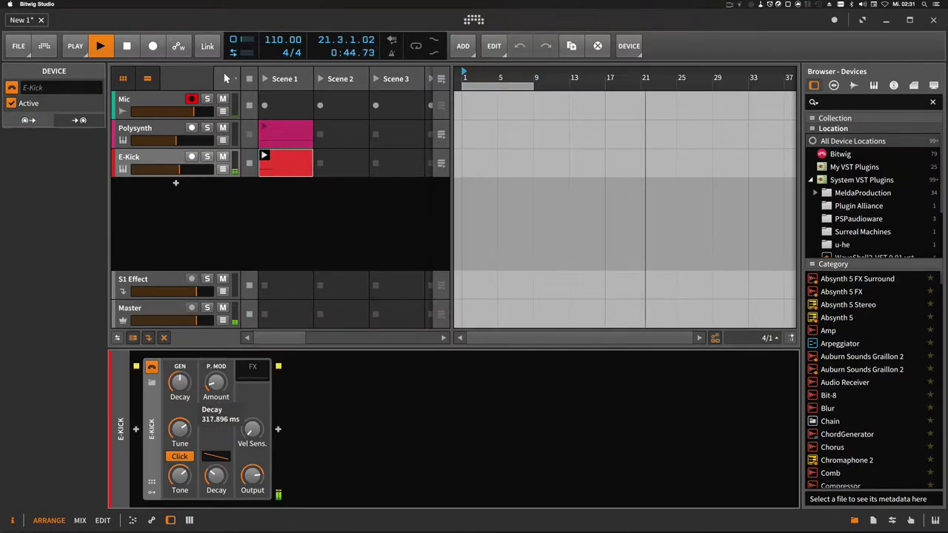
left_click_drag(216, 474, 216, 495)
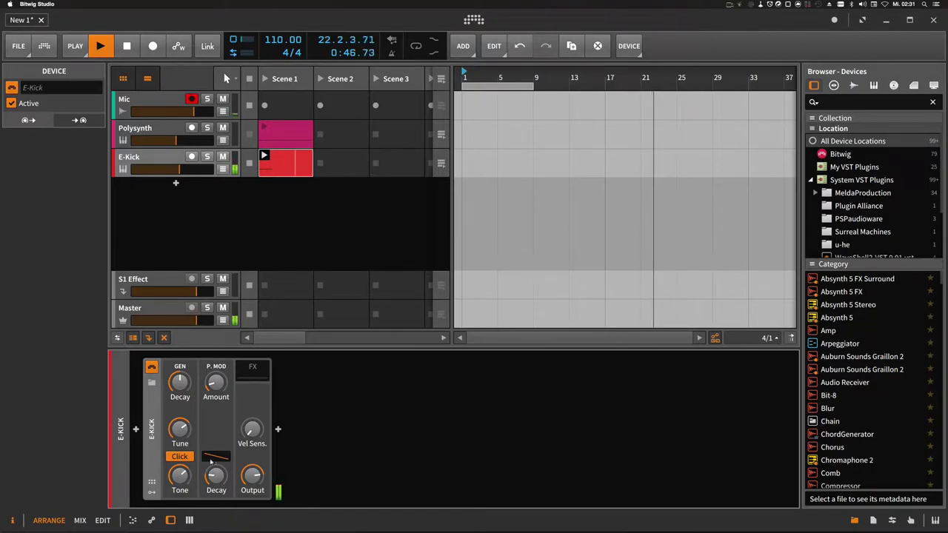
key("space")
left_click(264, 127)
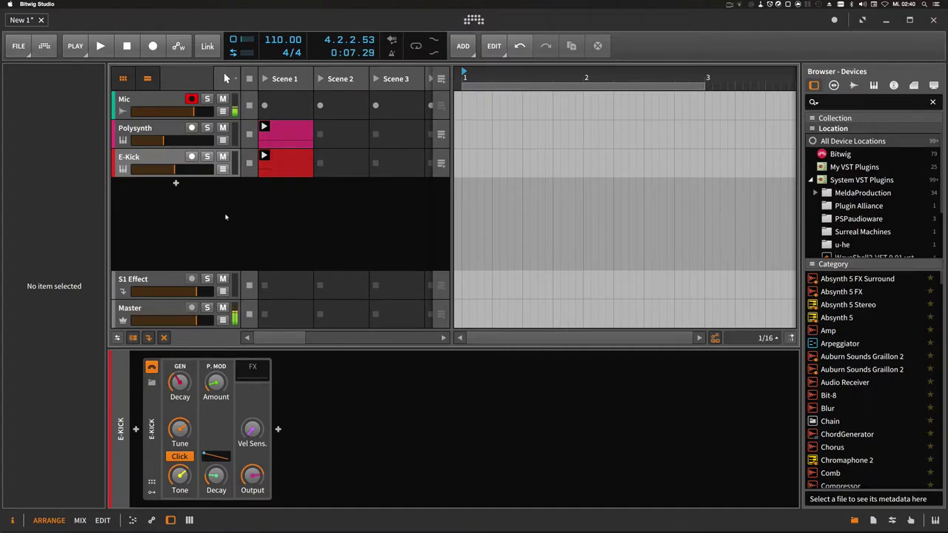
Open the E-Kick and Polysynth clips in turn in the note editor to compare their loop lengths.
double_click(286, 163)
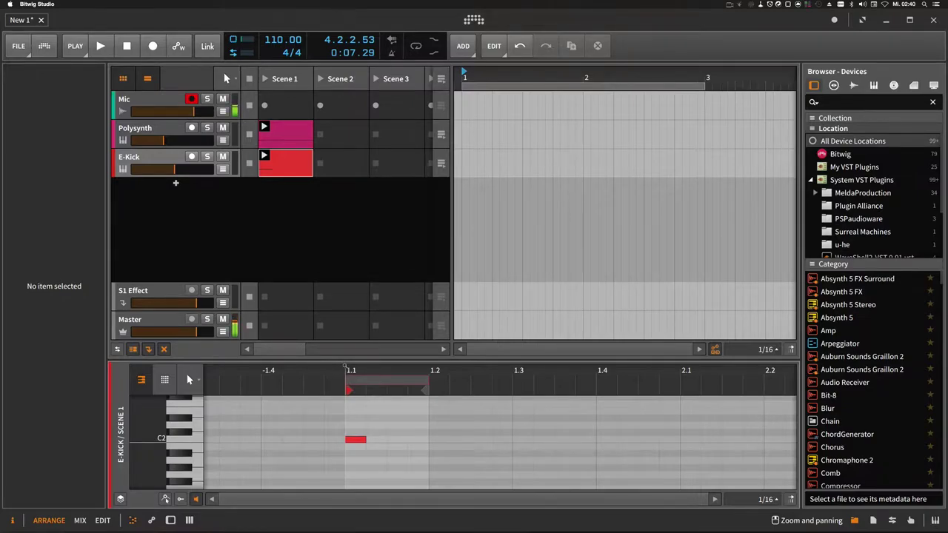
left_click(286, 134)
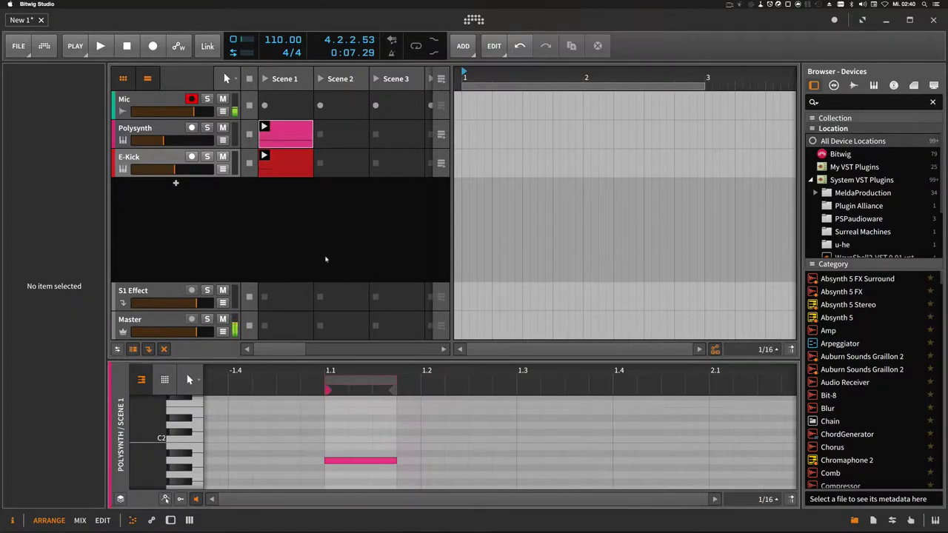
left_click(287, 170)
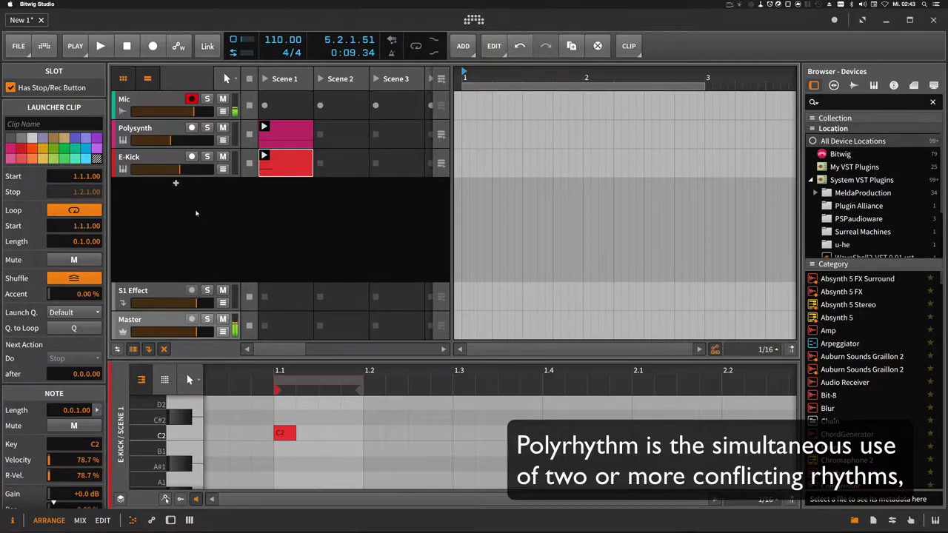
left_click(195, 213)
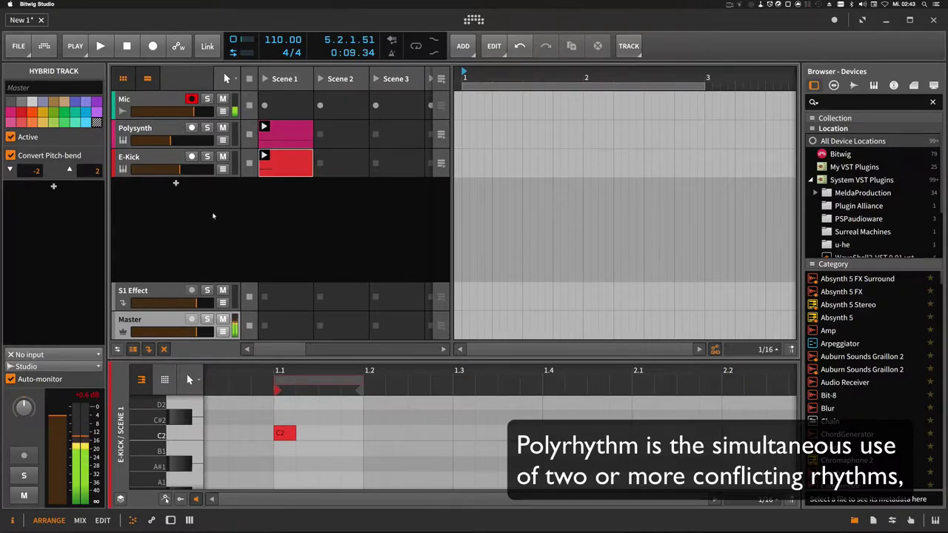
Add a new instrument track with the E-Hat device and lower its volume.
left_click(175, 183)
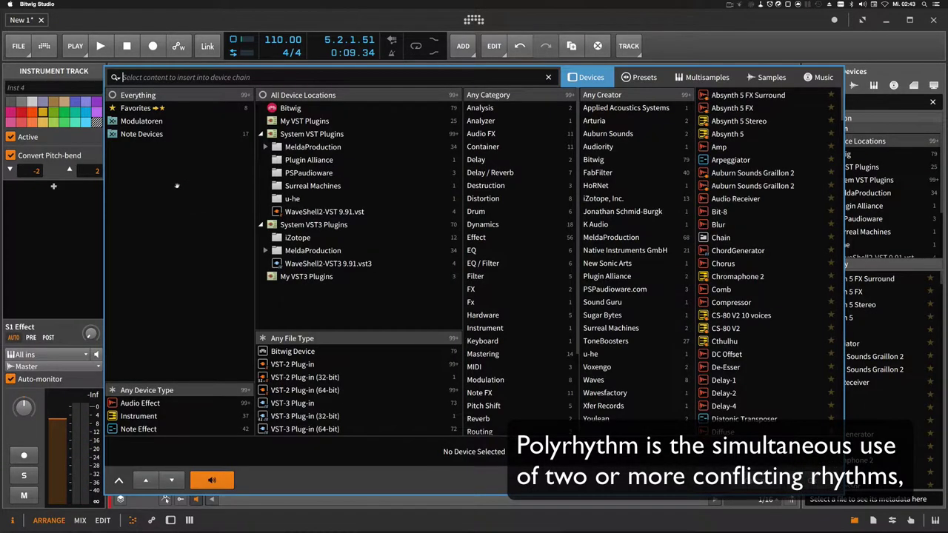
type("hat")
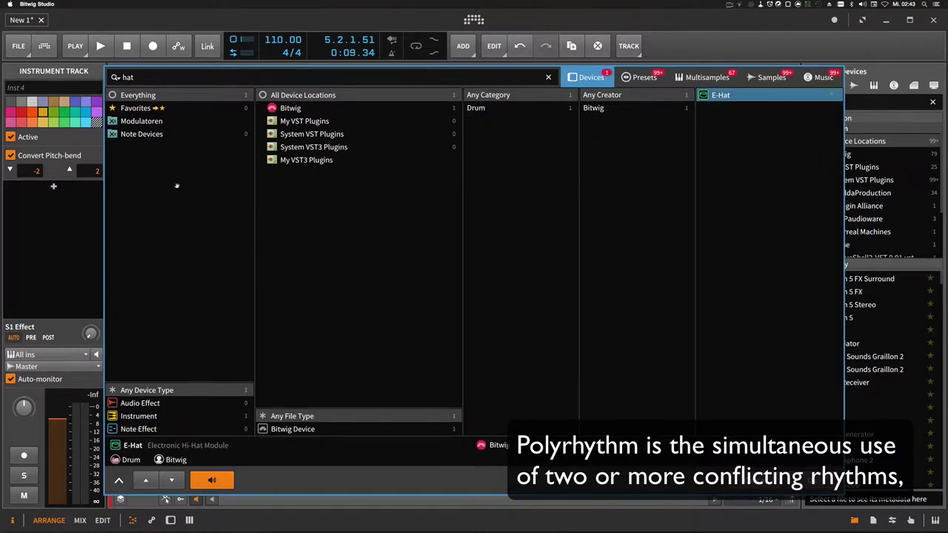
key("Return")
left_click_drag(194, 200, 183, 199)
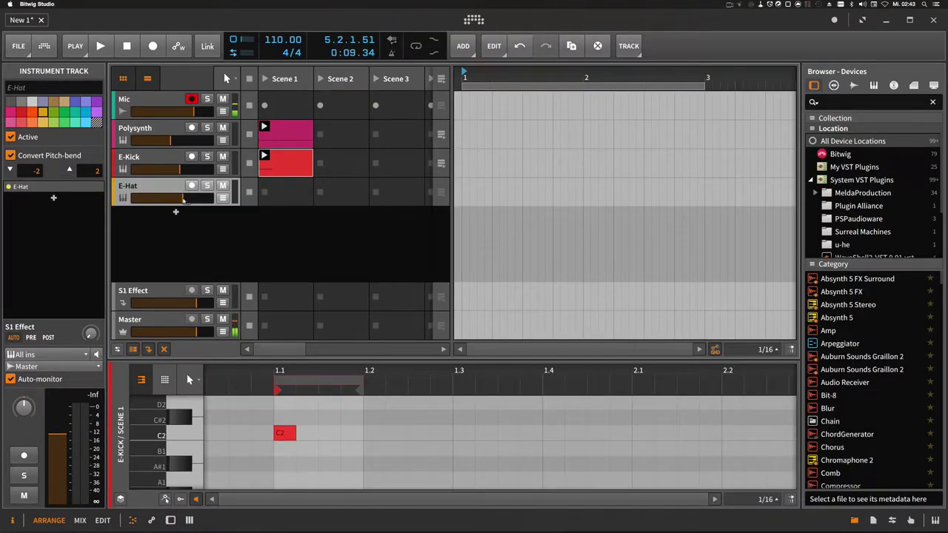
Copy the E-Kick's Scene 1 clip to the E-Hat track and move its C2 note to 1.1.3.00.
left_click_drag(283, 171, 283, 200)
double_click(283, 197)
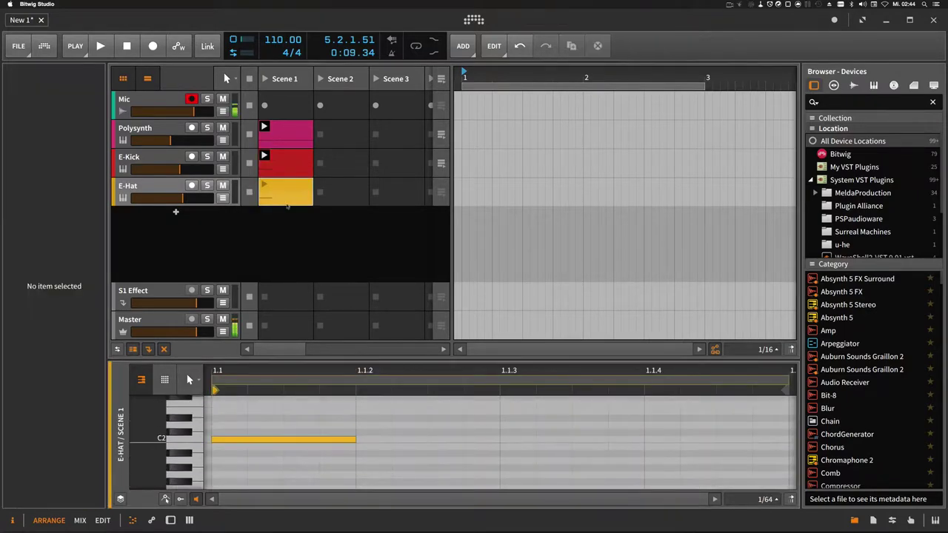
left_click_drag(334, 371, 328, 434)
left_click(324, 438)
key("Right")
key("Right")
Launch the hi-hat clip with the other clips, turn the E-Hat's Mix fully down and shorten its Decay.
left_click(264, 185)
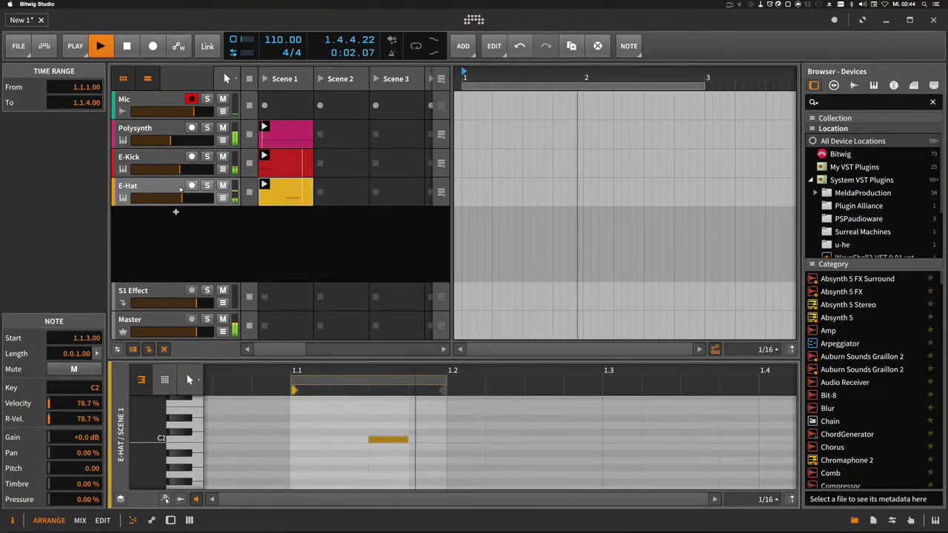
key("d")
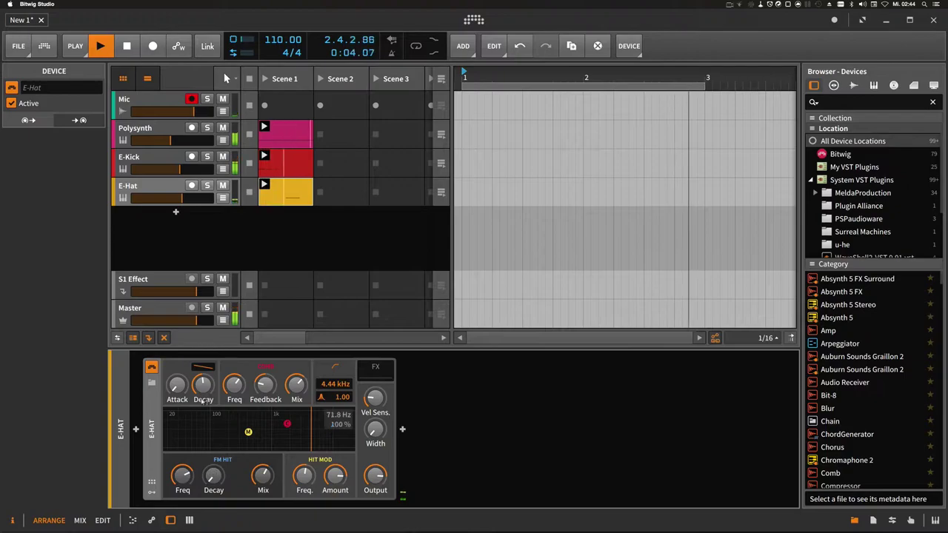
left_click_drag(296, 384, 296, 452)
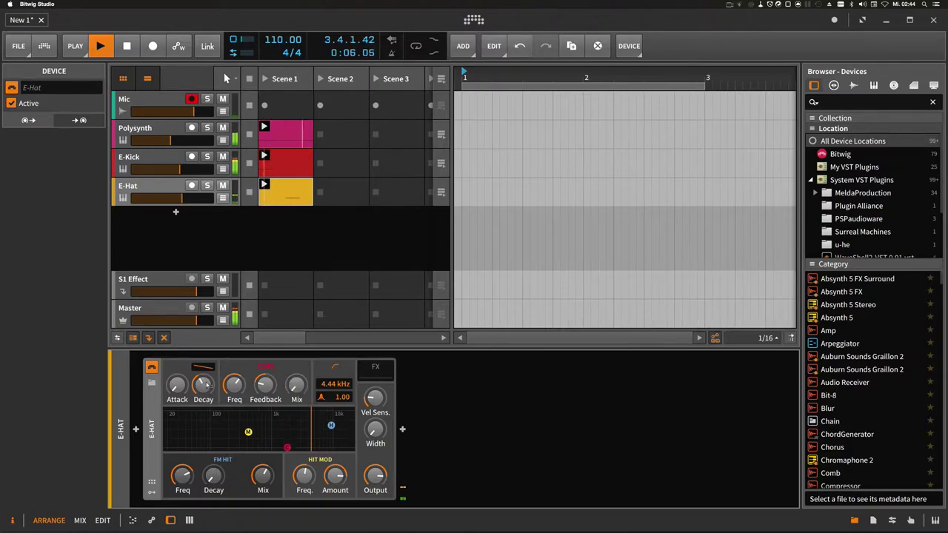
Duplicate the E-Hat track and open the duplicate's Scene 1 clip in the note editor.
left_click(177, 212)
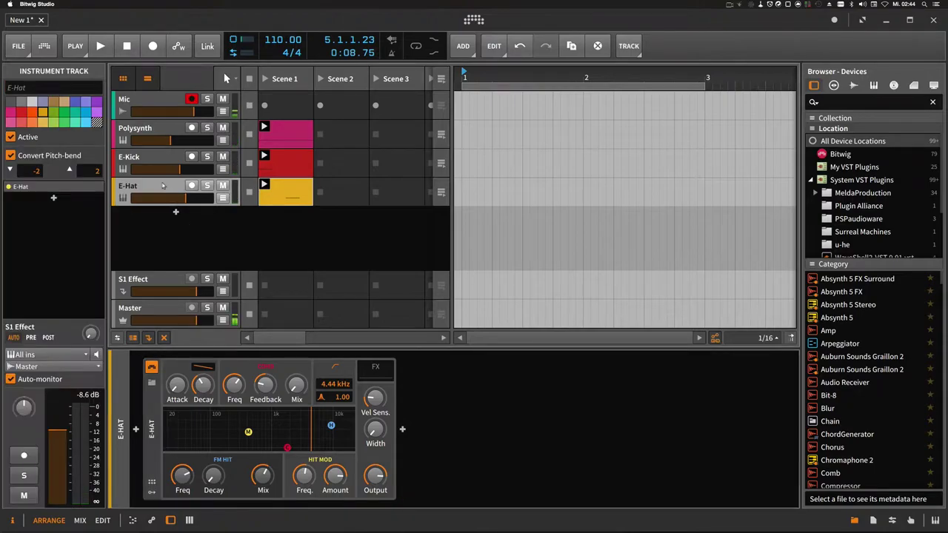
key("ctrl+d")
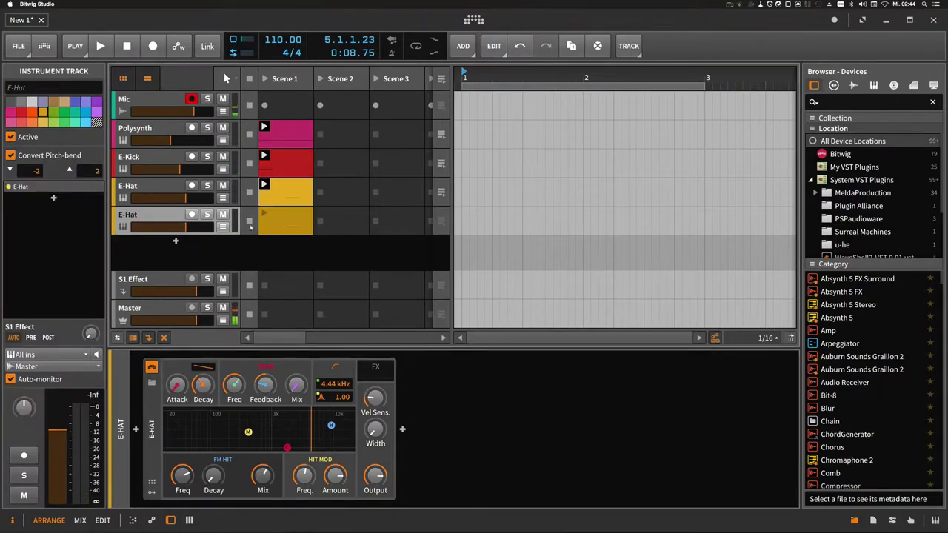
double_click(281, 220)
left_click_drag(345, 372, 348, 326)
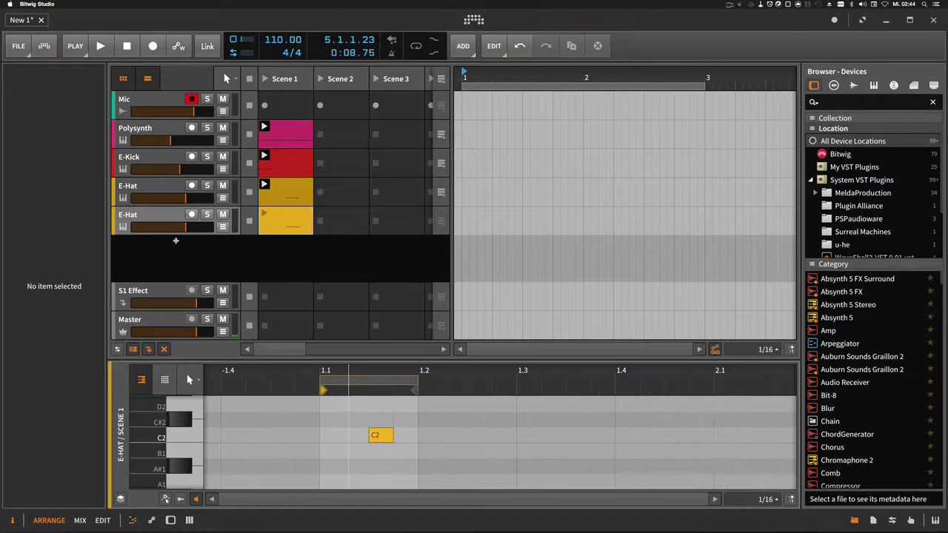
Double the duplicate E-Hat clip's content to two beats and leave a single C2 note starting at 1.2.4.00.
right_click(305, 228)
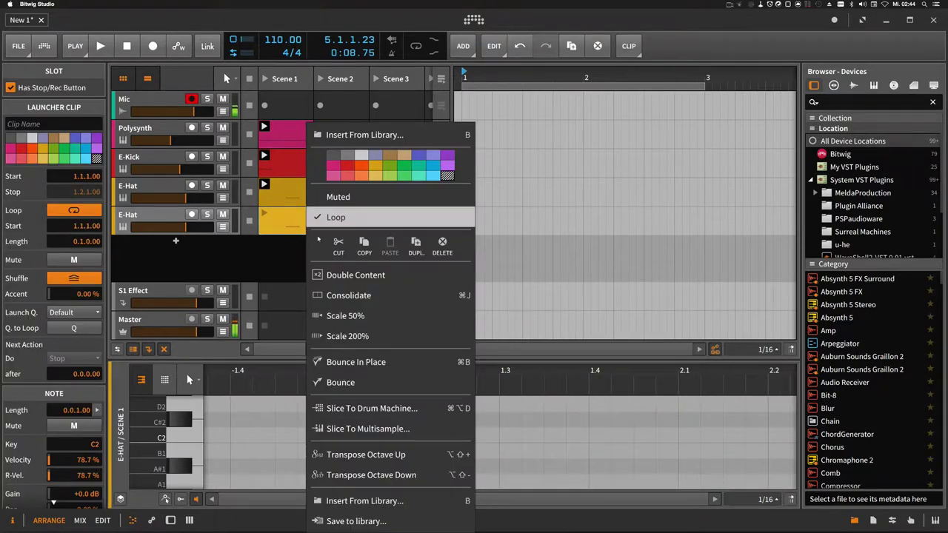
left_click(343, 276)
left_click_drag(431, 371, 476, 437)
key("Right")
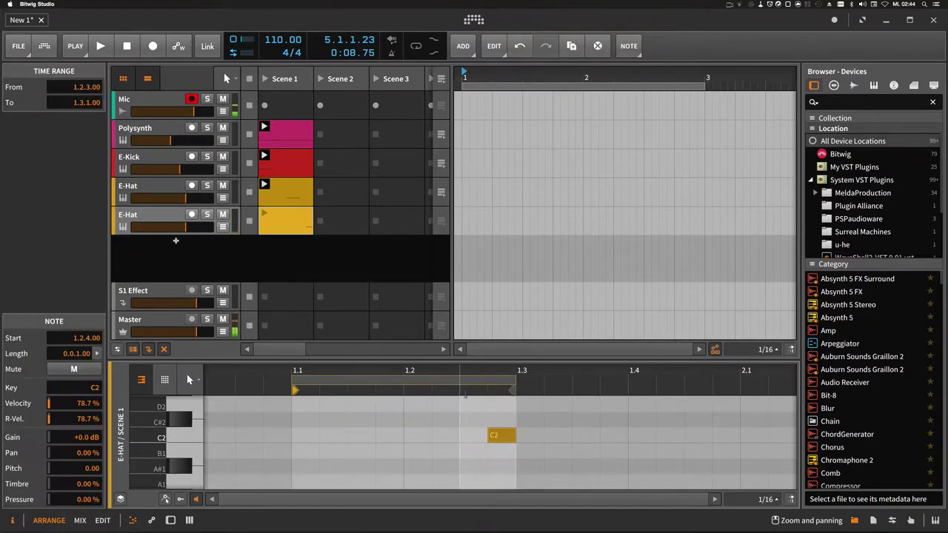
Lengthen the duplicate E-Hat's Decay to about 231 ms and raise its filter frequency to 5.10 kHz.
key("d")
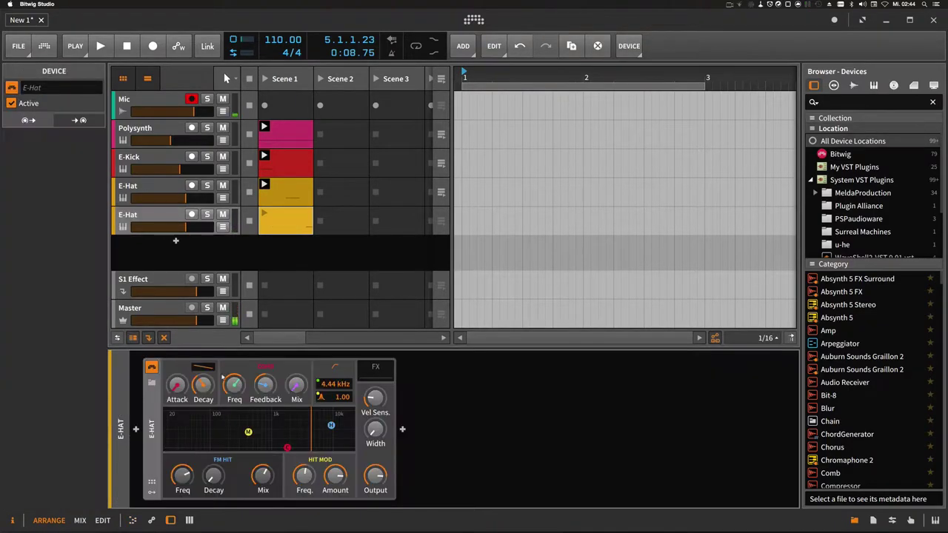
mouse_move(203, 383)
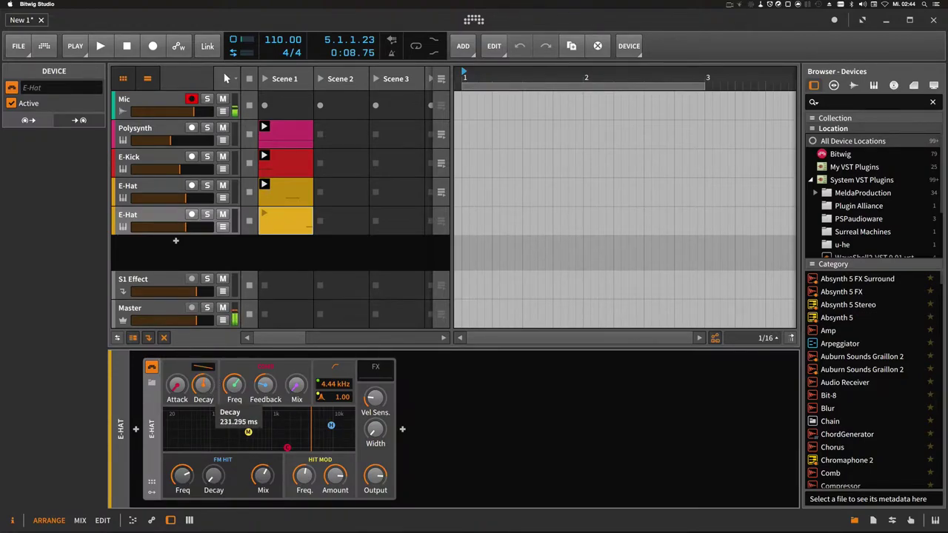
left_click_drag(203, 384, 209, 388)
left_click_drag(334, 390, 334, 378)
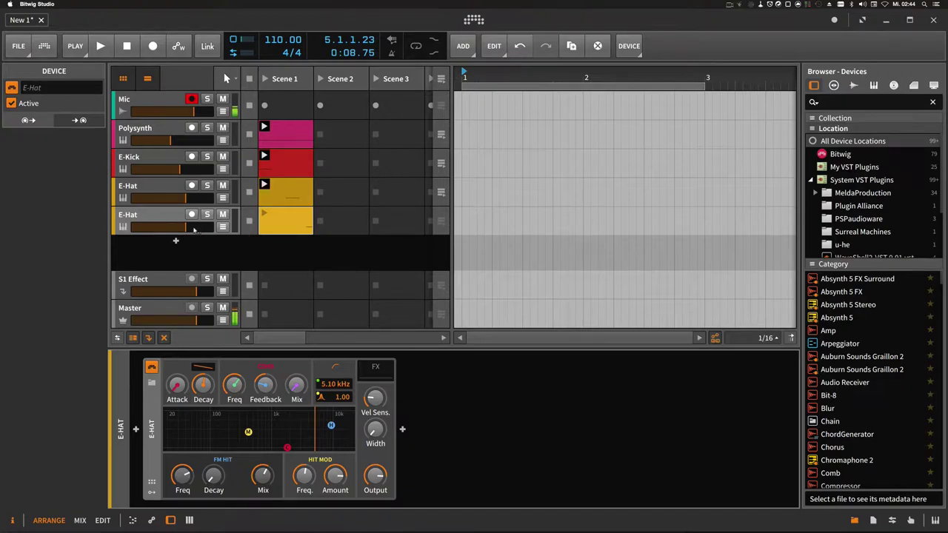
Launch the duplicate E-Hat's clip with the other clips, lower its track volume and stop playback.
left_click(262, 216)
left_click_drag(184, 231, 177, 231)
left_click(183, 256)
key("space")
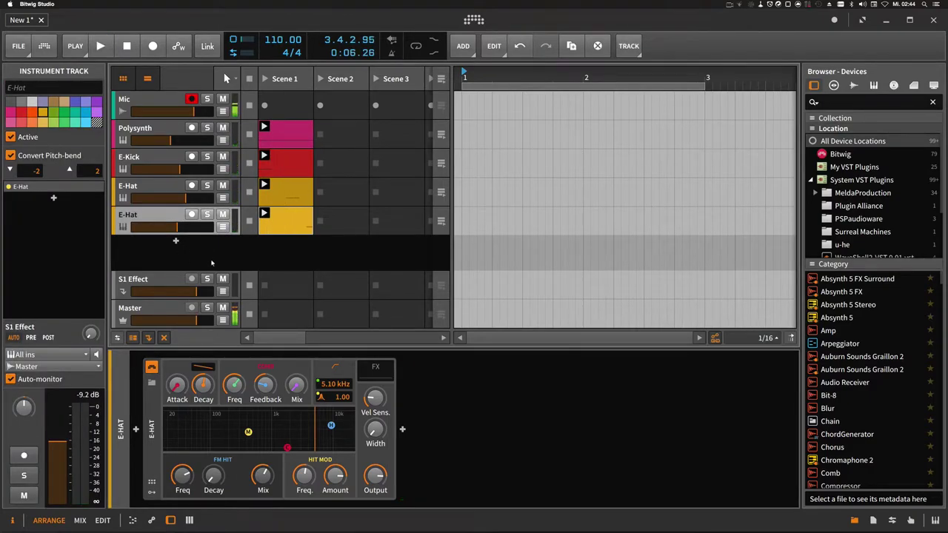
Add a new instrument track with the E-Clap device.
double_click(183, 247)
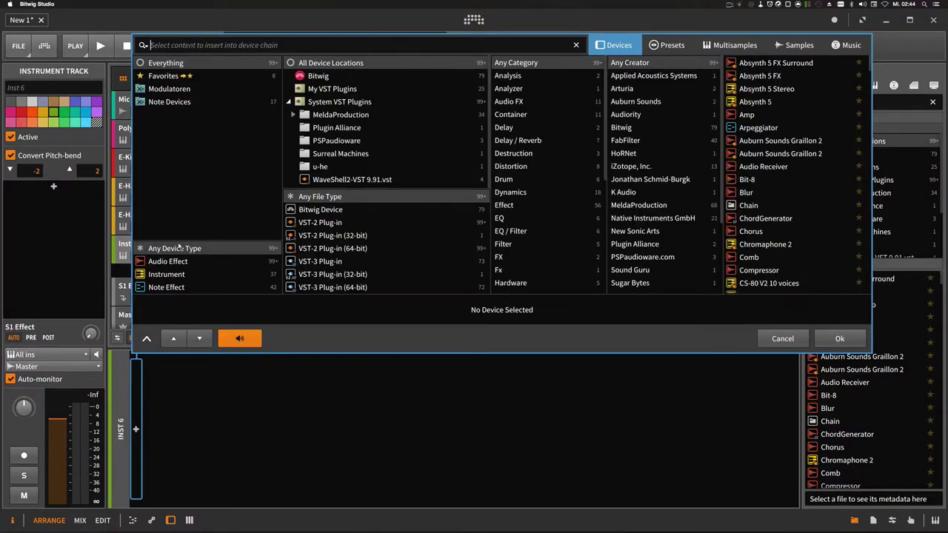
type("e-clap")
key("Return")
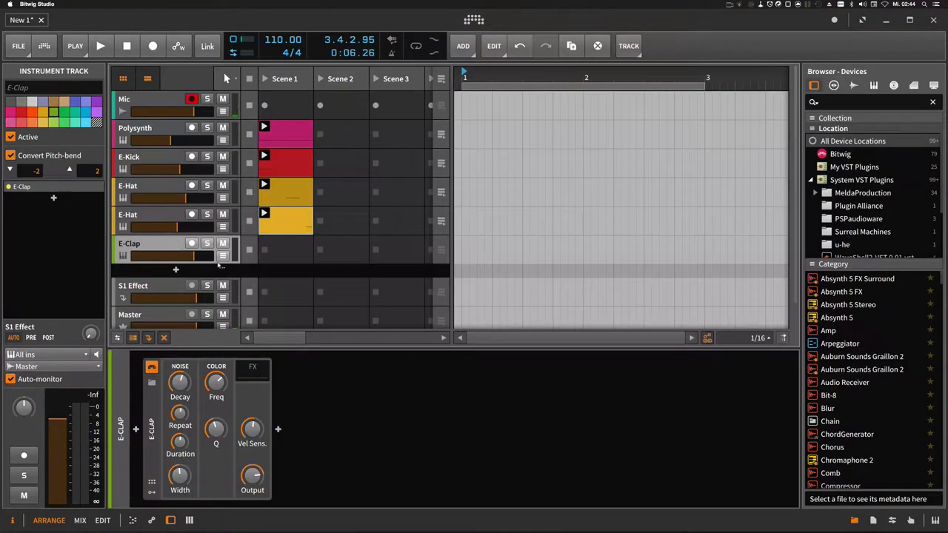
Copy the E-Kick's Scene 1 clip to the E-Clap track and open the copy in the note editor.
left_click(282, 253)
double_click(283, 254)
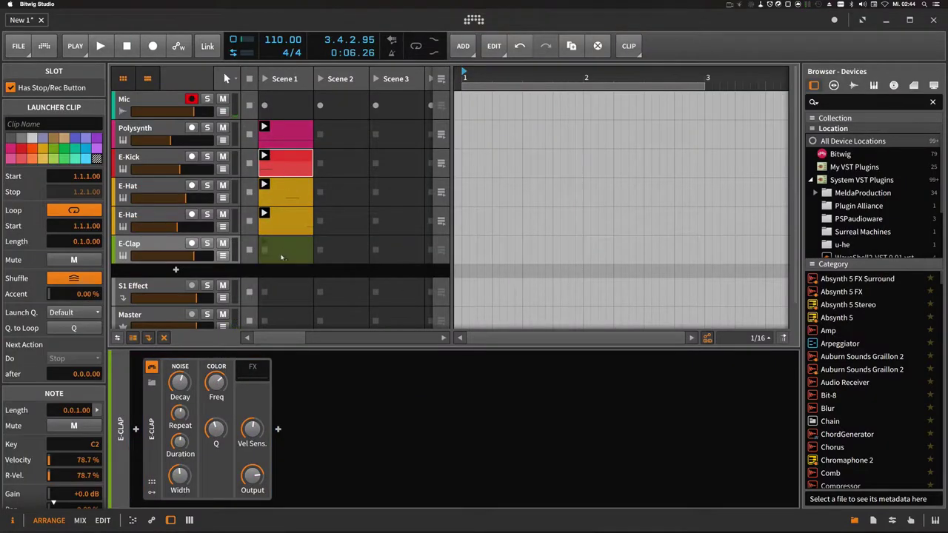
double_click(285, 256)
left_click_drag(328, 374, 310, 327)
Double the E-Clap clip's content to two beats and delete its first note, keeping only the C2 note on 1.2.
left_click(286, 252)
right_click(285, 252)
left_click(318, 274)
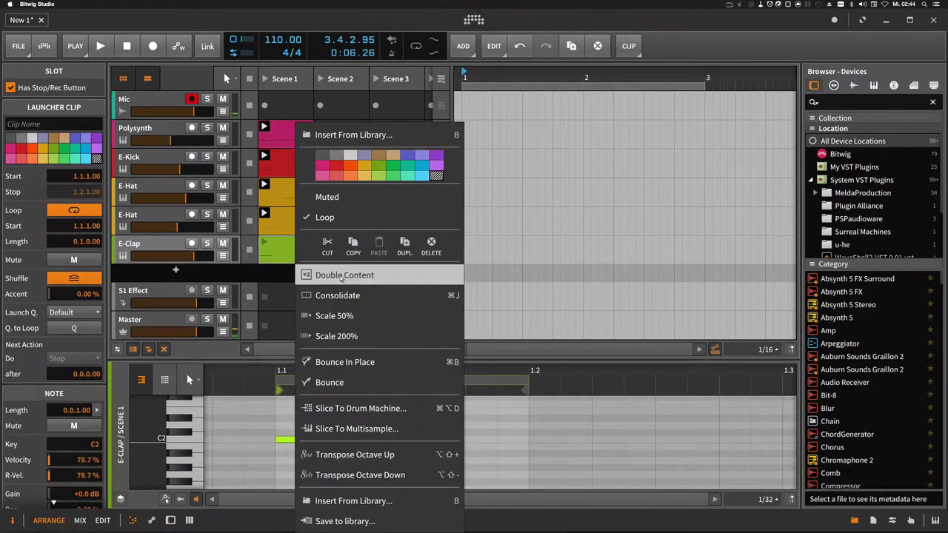
left_click(387, 406)
left_click_drag(465, 376, 393, 326)
left_click_drag(425, 414, 343, 447)
key("Delete")
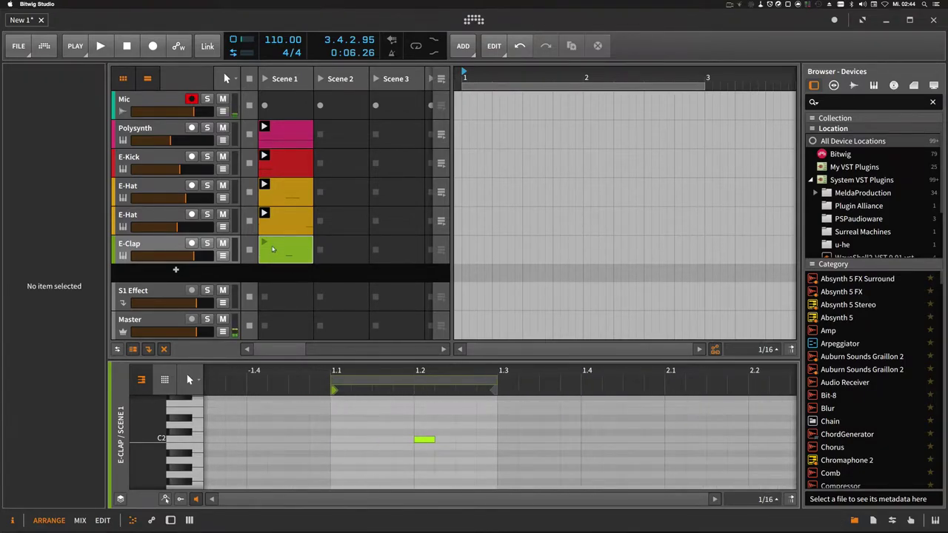
Launch the E-Clap clip with the other clips and shape the clap with a shorter Decay, a higher Q and an adjusted Freq.
left_click(264, 245)
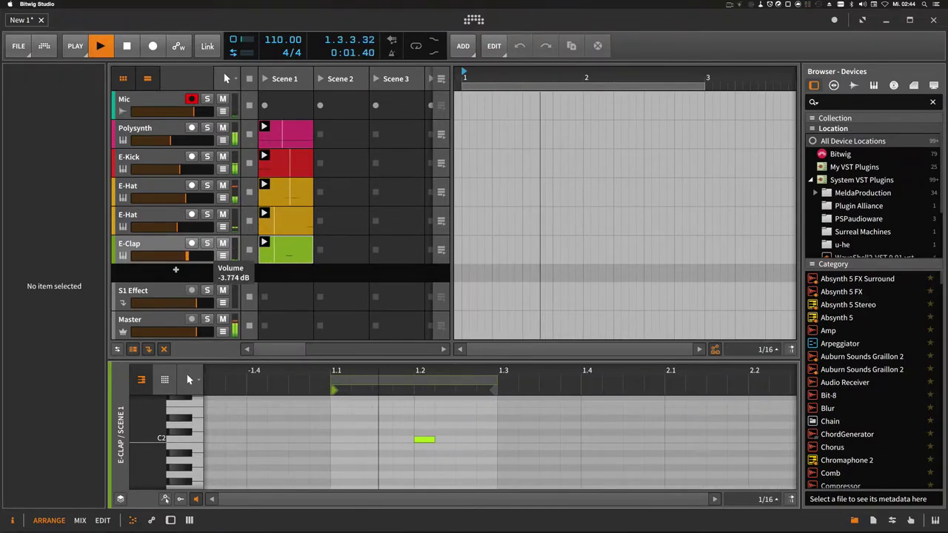
double_click(166, 248)
left_click_drag(216, 383, 182, 400)
left_click_drag(216, 429, 216, 413)
left_click_drag(184, 384, 185, 392)
left_click_drag(217, 386, 217, 393)
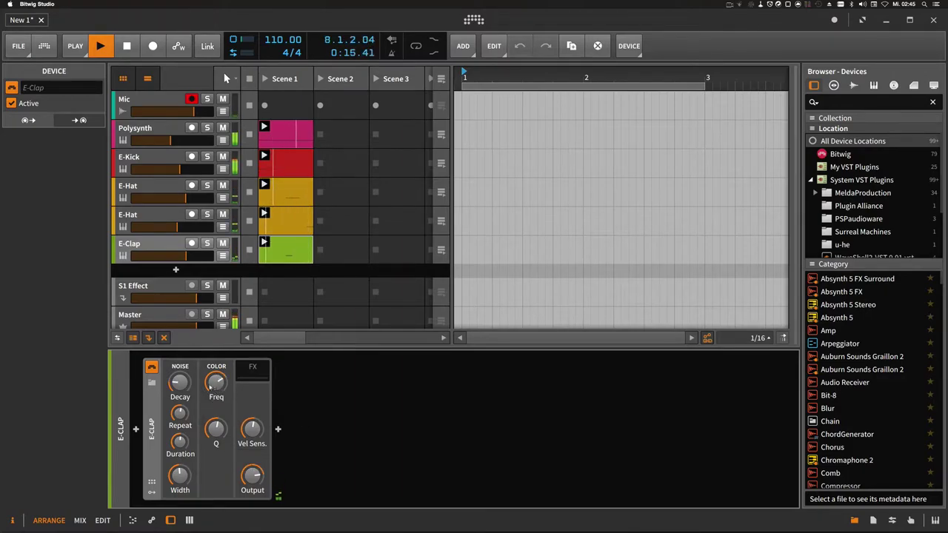
Lower the E-Clap track's volume further to balance it with the other tracks.
left_click_drag(186, 256, 182, 256)
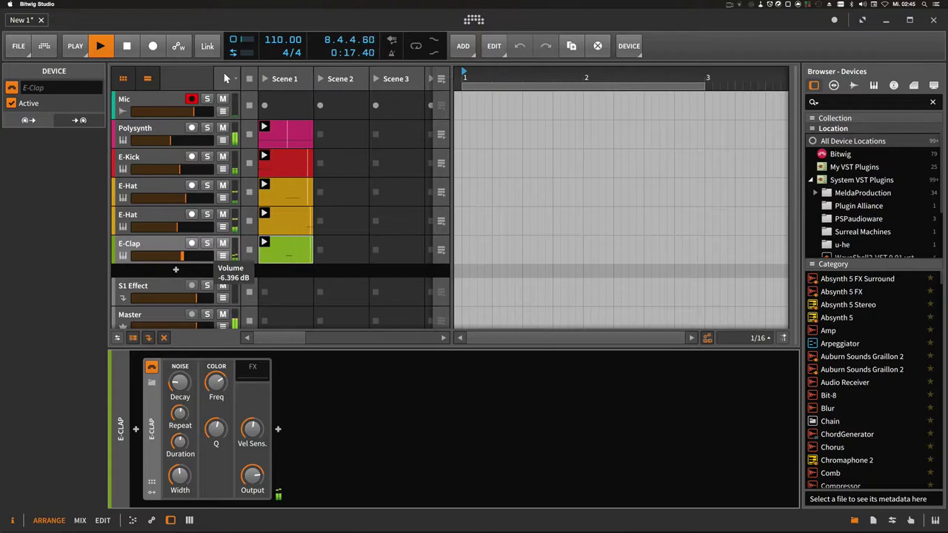
left_click_drag(179, 256, 172, 256)
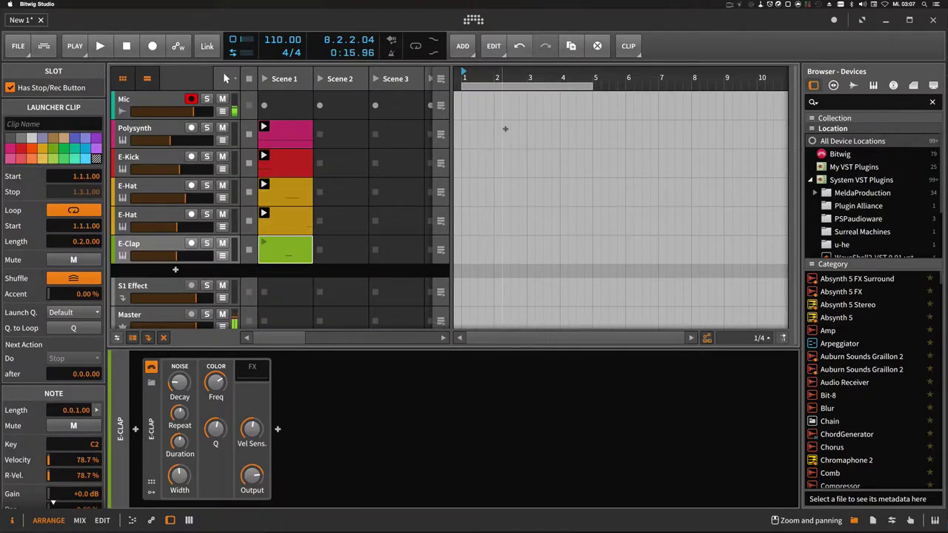
mouse_move(490, 76)
left_mouse_down()
mouse_move(490, 56)
mouse_move(489, 80)
left_mouse_up()
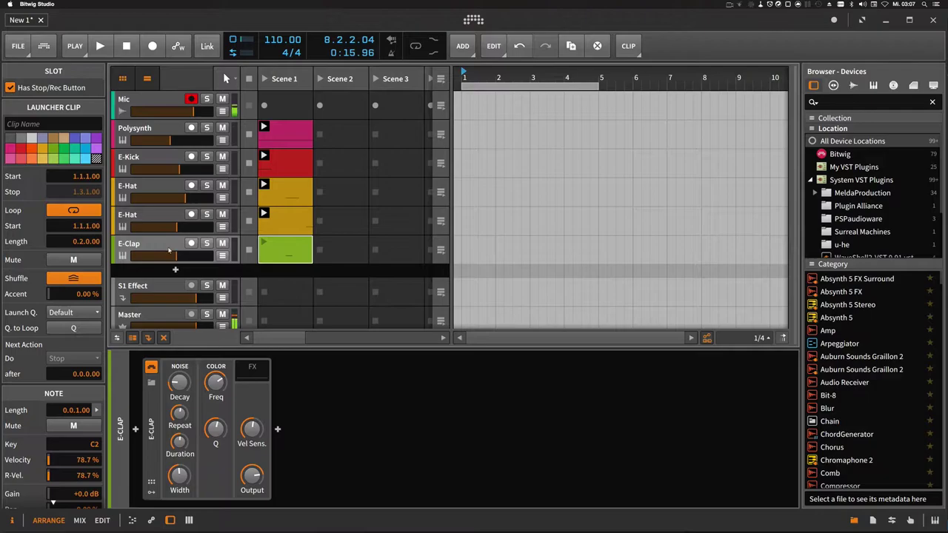
Open the E-Clap's Scene 1 clip and double its content twice to a length of two bars.
double_click(284, 247)
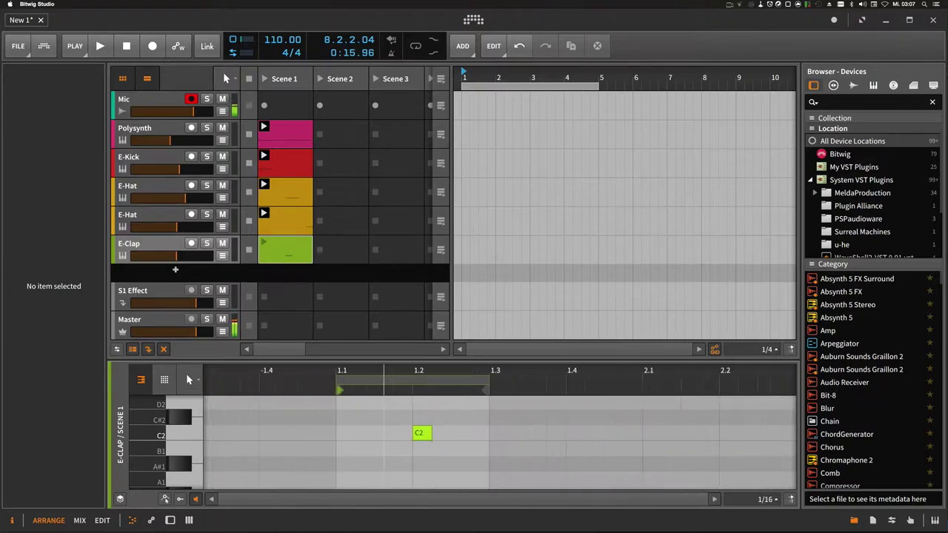
left_click(289, 249)
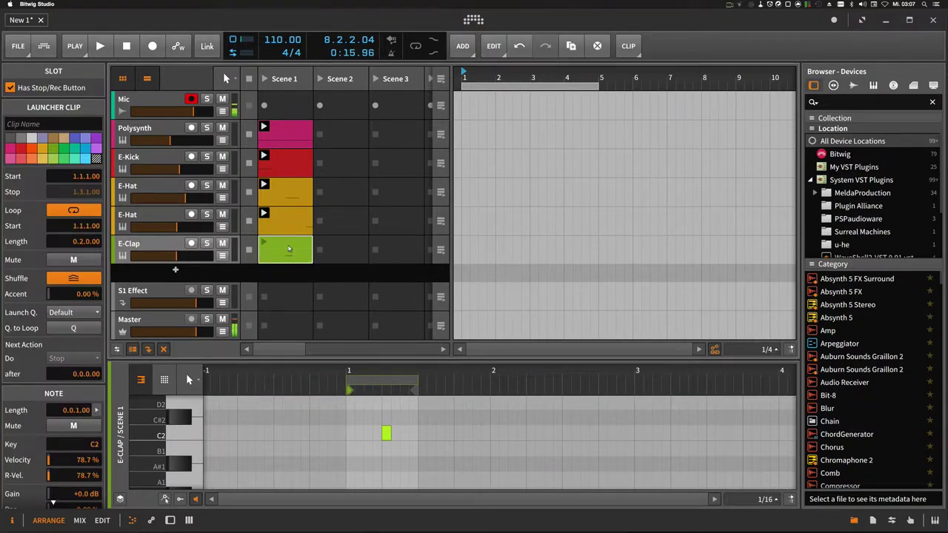
right_click(289, 249)
left_click(315, 275)
right_click(300, 255)
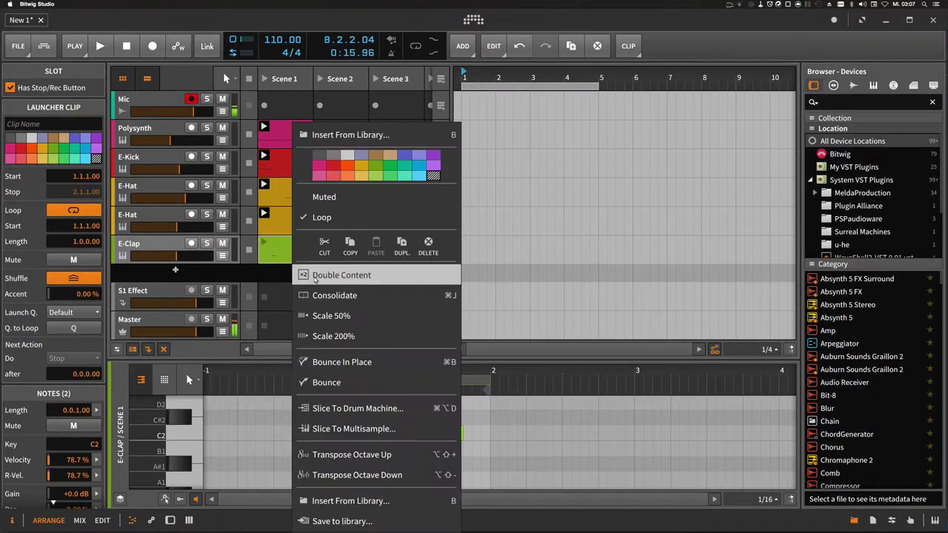
left_click(315, 275)
Add a C2 note at 2.4.3.00 to the two-bar E-Clap clip and play it with the other clips.
scroll(524, 398, "down", 3)
left_click_drag(508, 372, 508, 425)
double_click(620, 432)
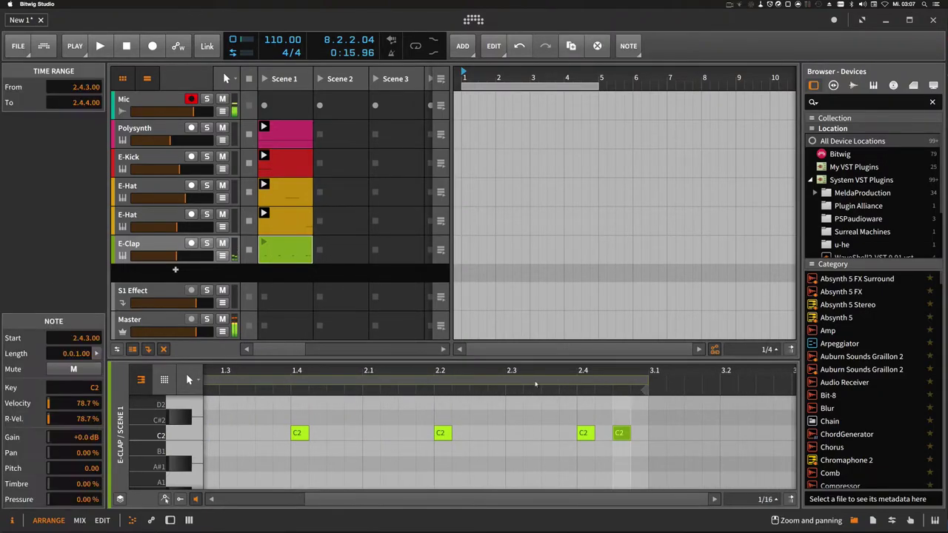
scroll(535, 385, "down", 3)
left_click(267, 248)
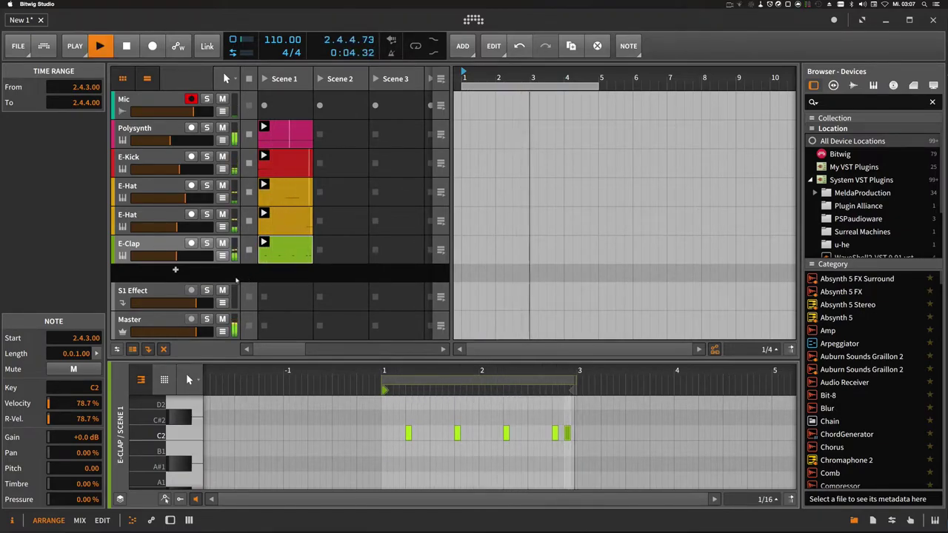
key("space")
Delete all notes after the first in the E-Clap clip and shorten its loop to two beats.
left_click(280, 257)
left_click_drag(413, 370, 438, 378)
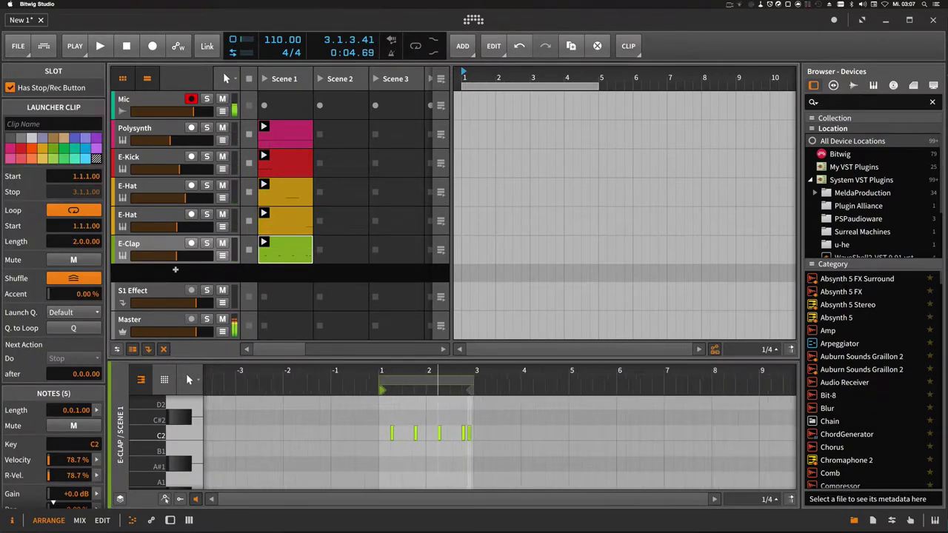
key("plus")
left_click_drag(538, 452, 377, 402)
key("Delete")
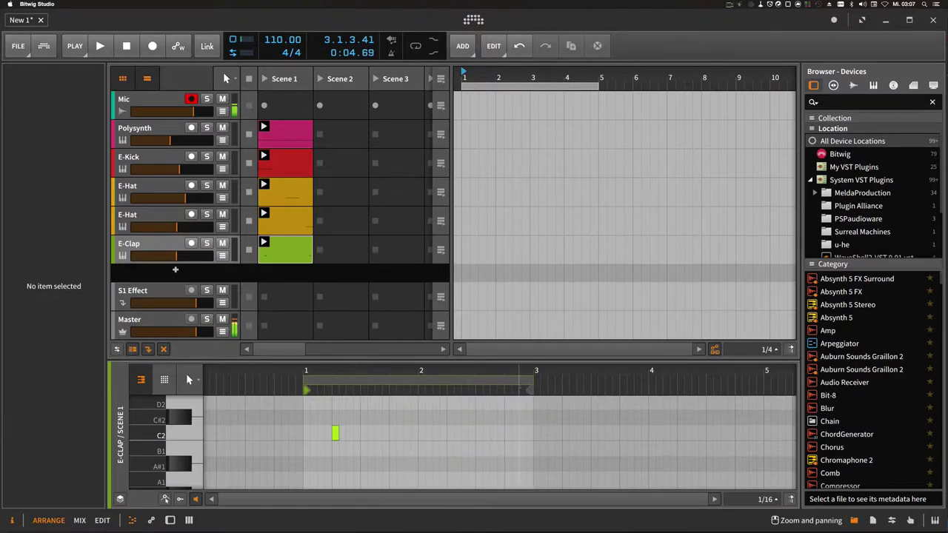
left_click_drag(531, 381, 410, 372)
Copy the E-Clap clip to Scene 2 and add a C2 note at 1.2.3.00 in the copy.
left_click_drag(294, 256, 332, 257)
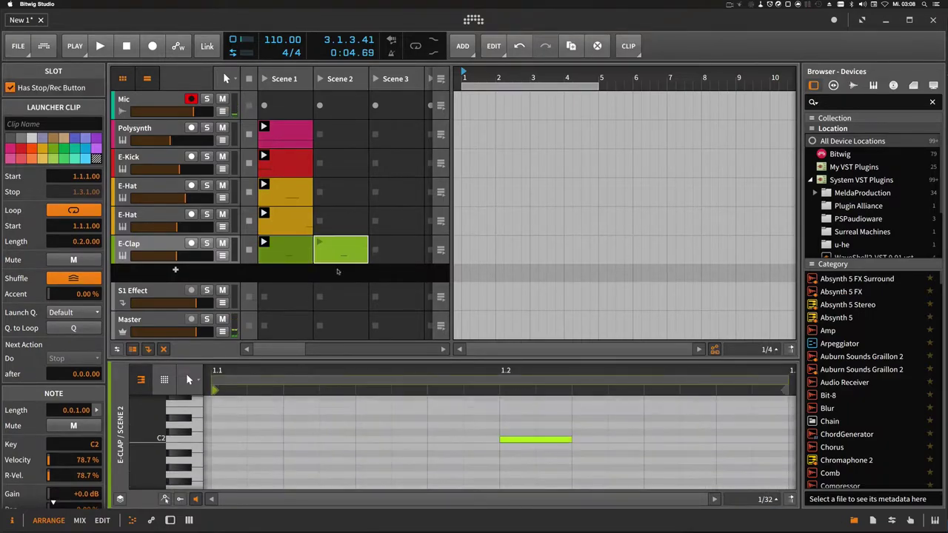
key("minus")
key("minus")
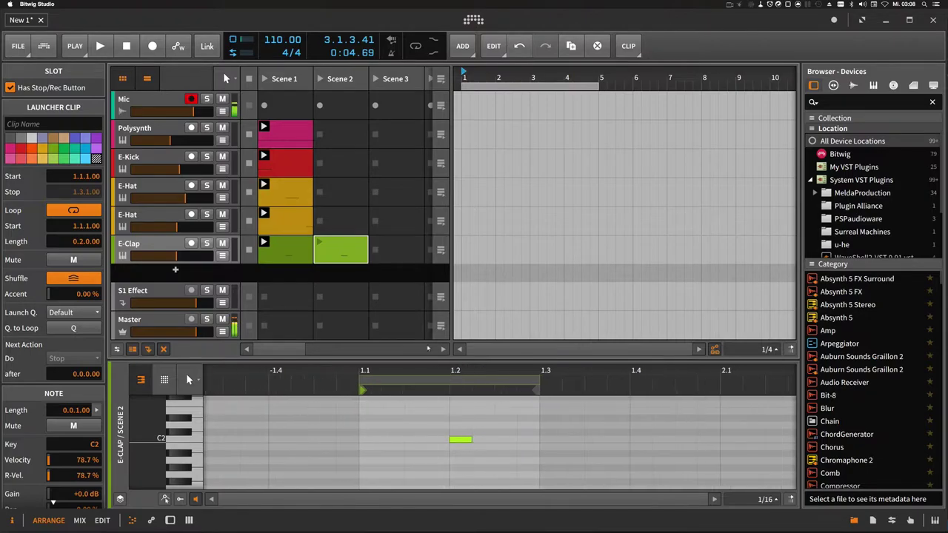
double_click(507, 439)
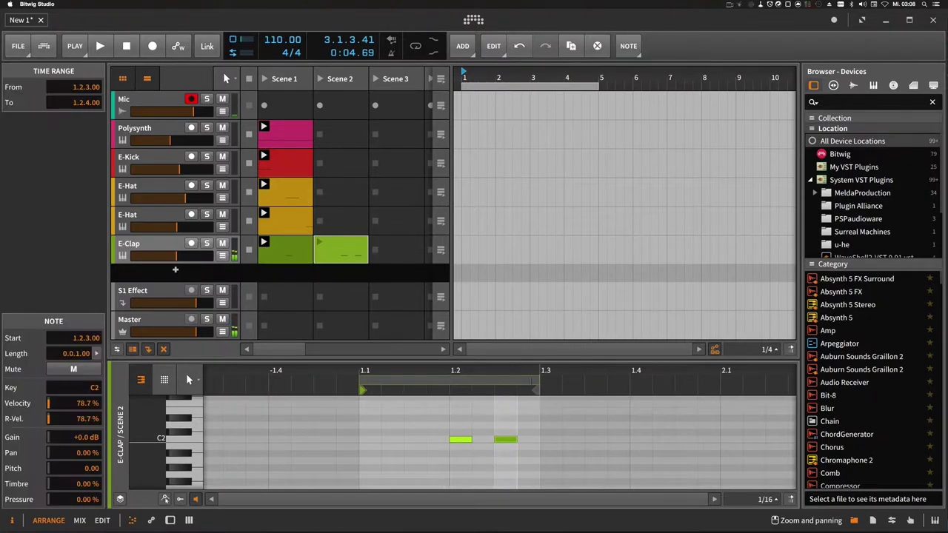
Show the E-Clap's Scene 1 and Scene 2 clips in turn to compare their note patterns.
left_click(303, 243)
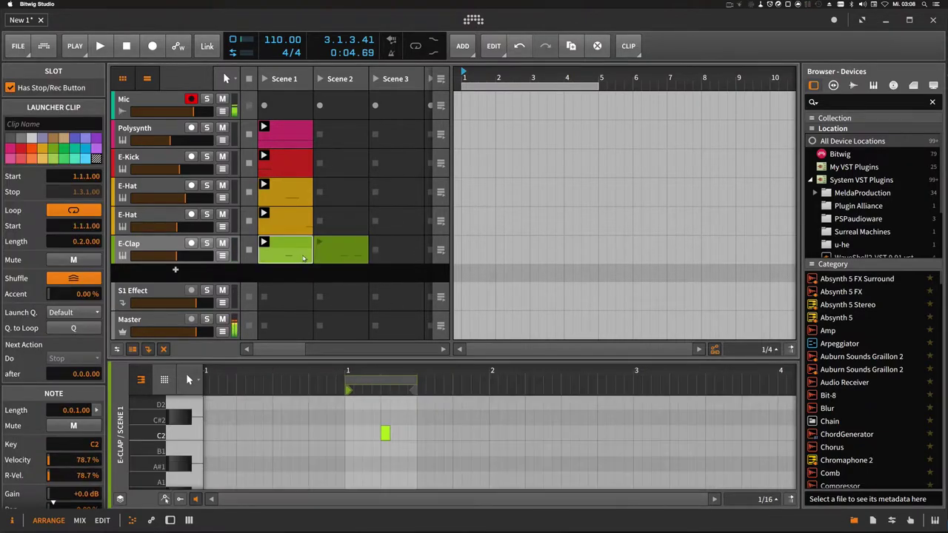
left_click(337, 250)
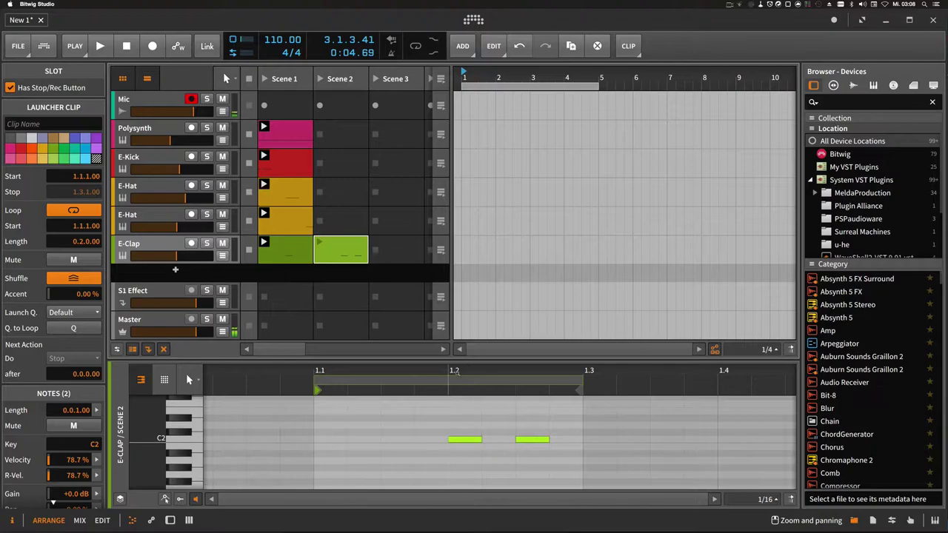
left_click(288, 257)
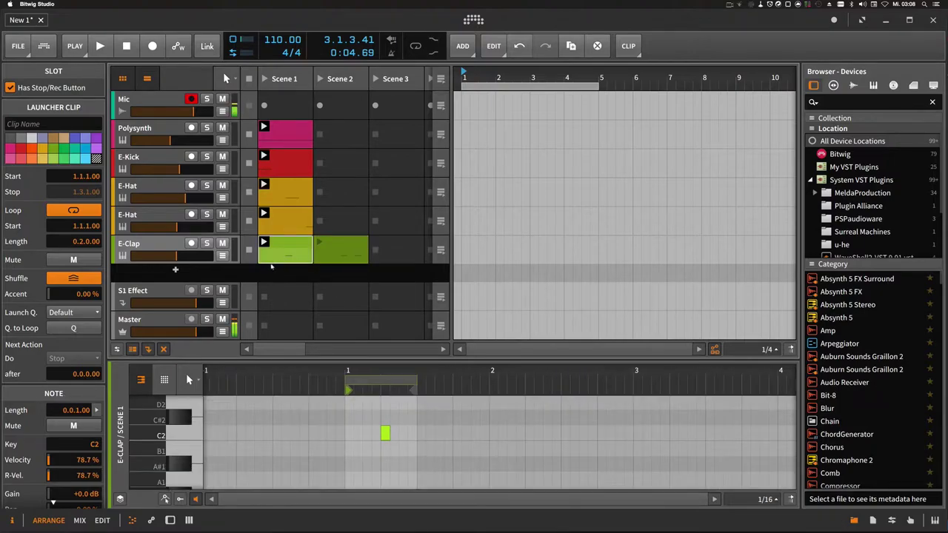
Set the Next Action time of the E-Clap's Scene 1 clip to 3.2.0.00.
scroll(42, 317, "down", 3)
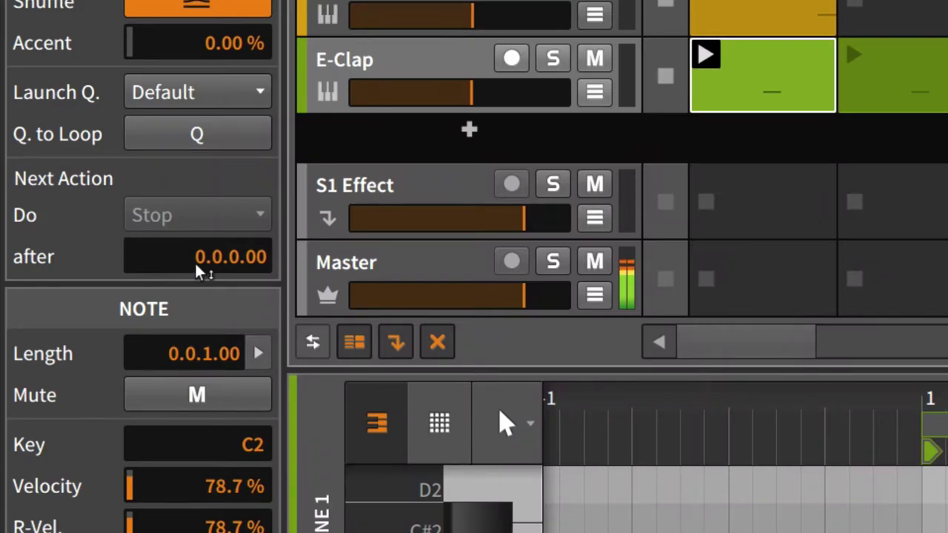
left_click_drag(197, 266, 196, 222)
left_click_drag(220, 274, 220, 267)
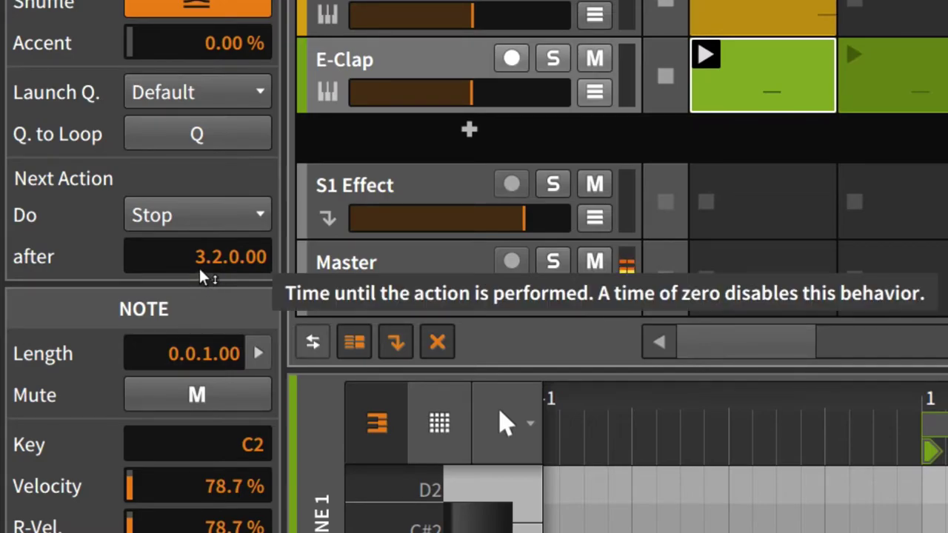
left_click_drag(218, 274, 219, 261)
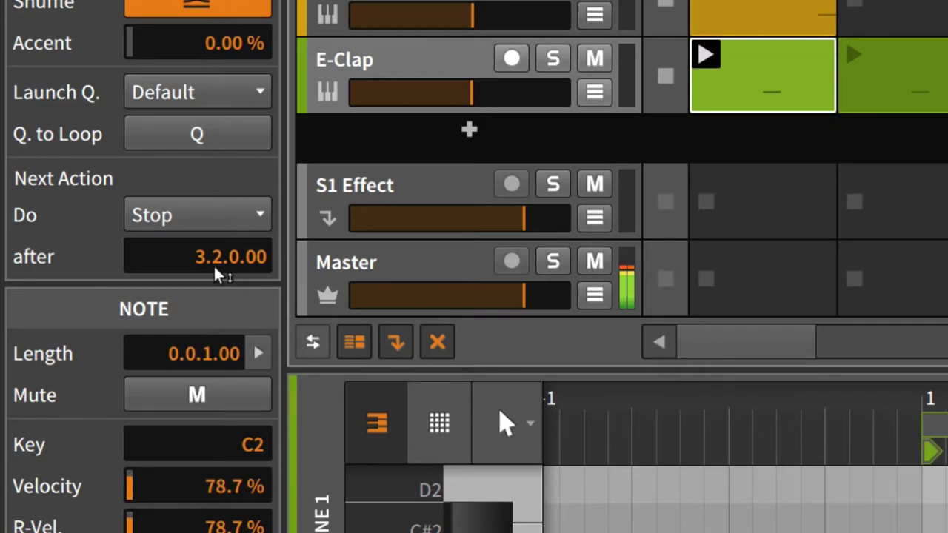
Set the Next Action of the E-Clap's Scene 1 clip to Play Next.
left_click(198, 222)
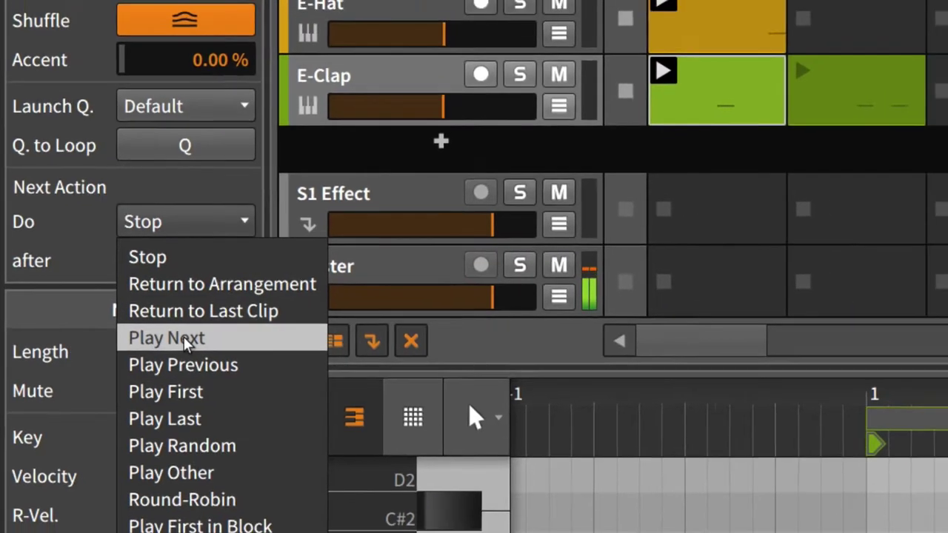
left_click(183, 336)
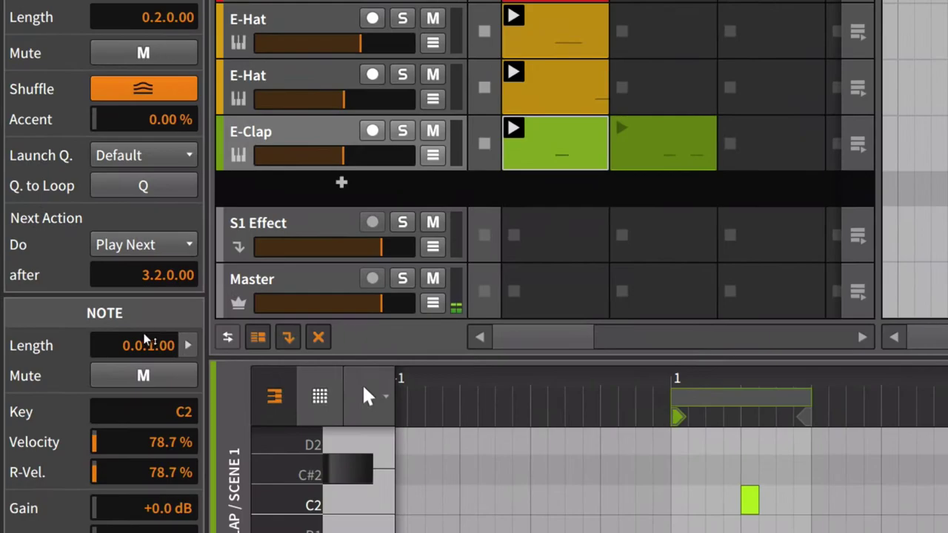
Set the Next Action of the E-Clap's Scene 2 clip to Play First after 0.2.0.00.
left_click(833, 104)
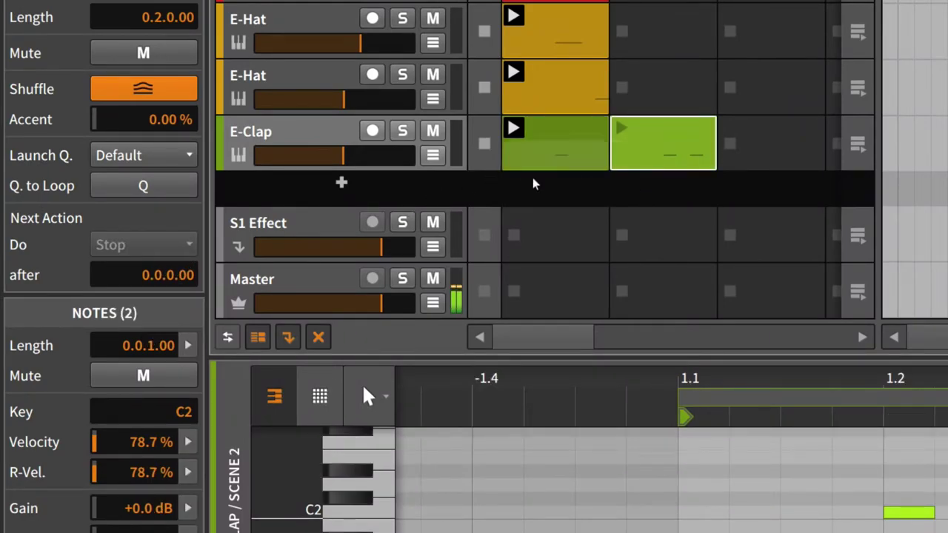
left_click_drag(159, 286, 158, 274)
left_click(107, 247)
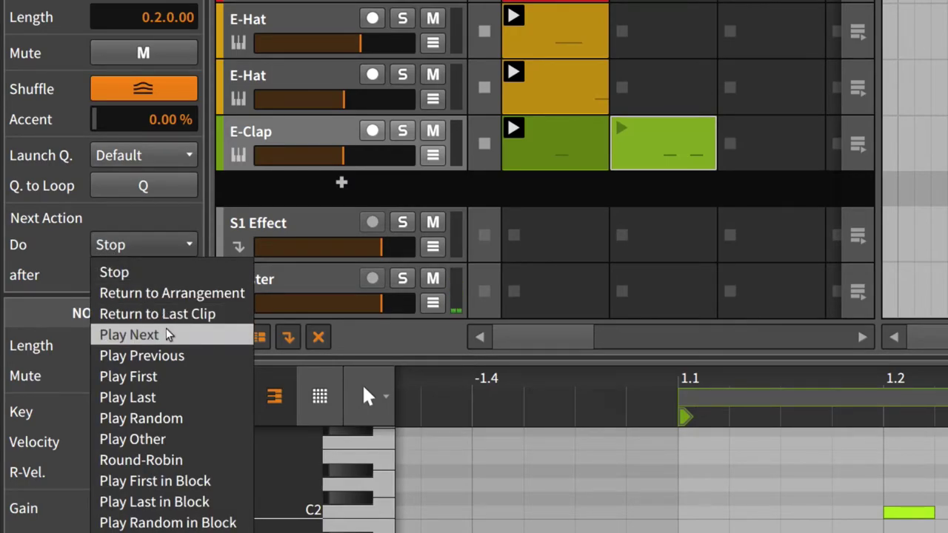
left_click(163, 381)
left_click(431, 195)
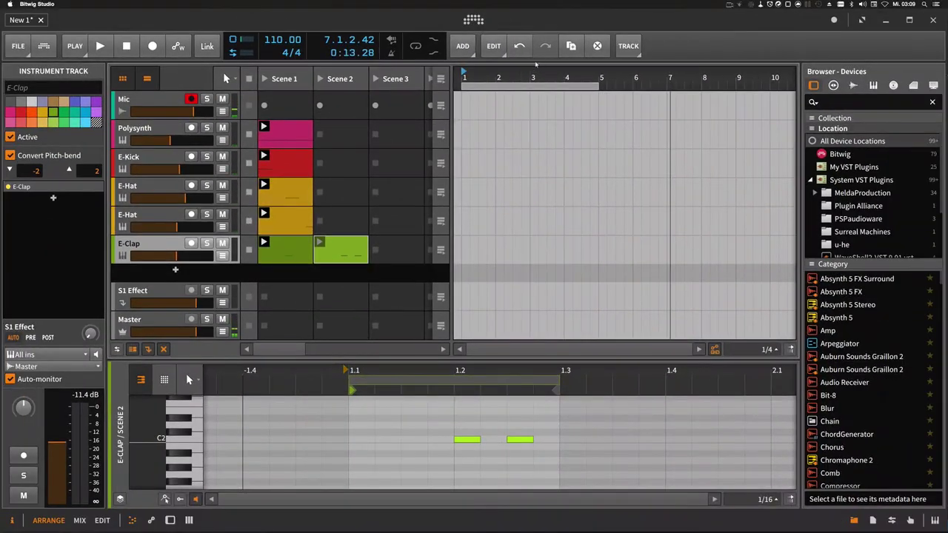
Copy the E-Clap's Scene 2 clip to Scene 3 and add a C2 note at 1.1.3.00 in the copy.
left_click_drag(530, 77, 531, 52)
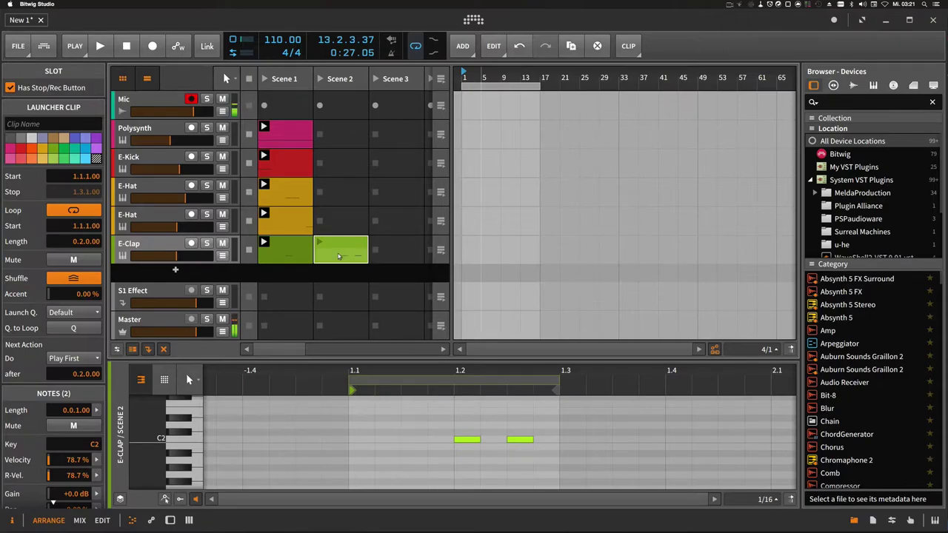
left_click_drag(393, 254, 393, 252)
double_click(398, 256)
left_click_drag(521, 369, 443, 434)
left_click(488, 439)
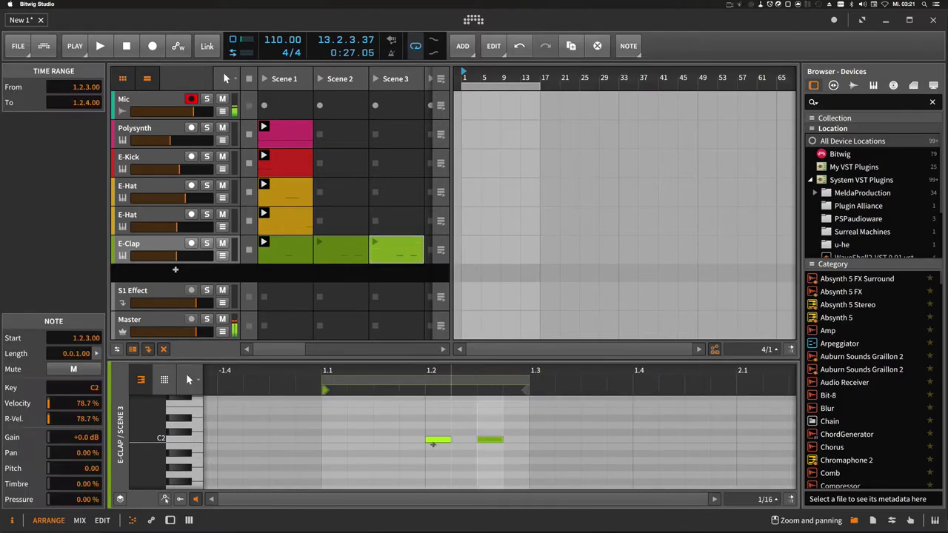
double_click(378, 440)
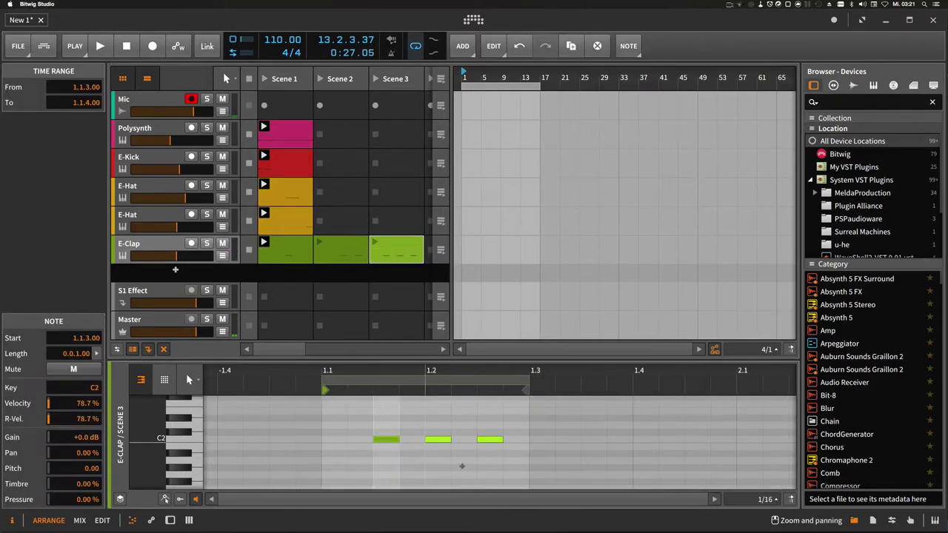
In the E-Clap's Scene 3 clip, lower the first note's velocity to 63.7 % and move the last note to 1.2.4.00.
left_click(180, 500)
left_click_drag(396, 467, 396, 479)
left_click_drag(498, 437, 524, 436)
Set the Next Action of the E-Clap's Scene 1 clip to Play Other.
left_click(289, 256)
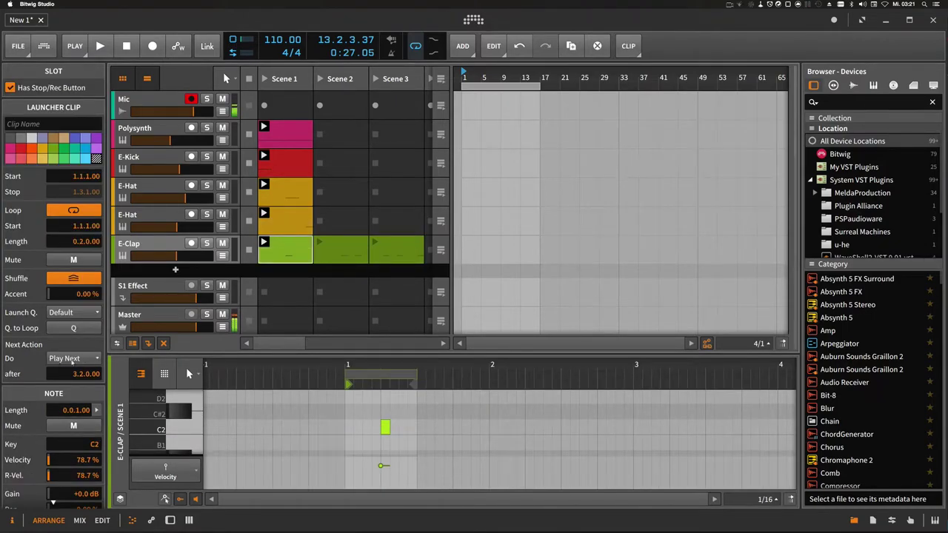
left_click(74, 358)
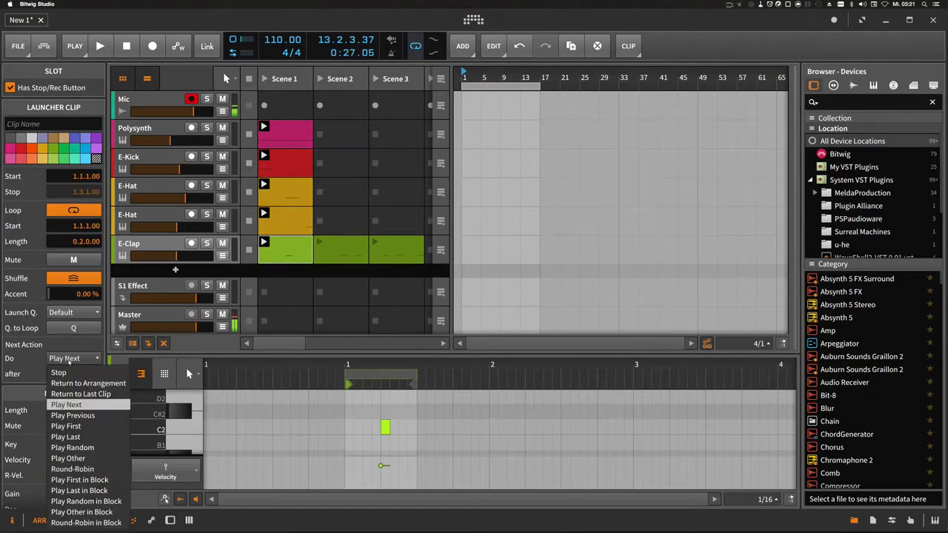
left_click(80, 459)
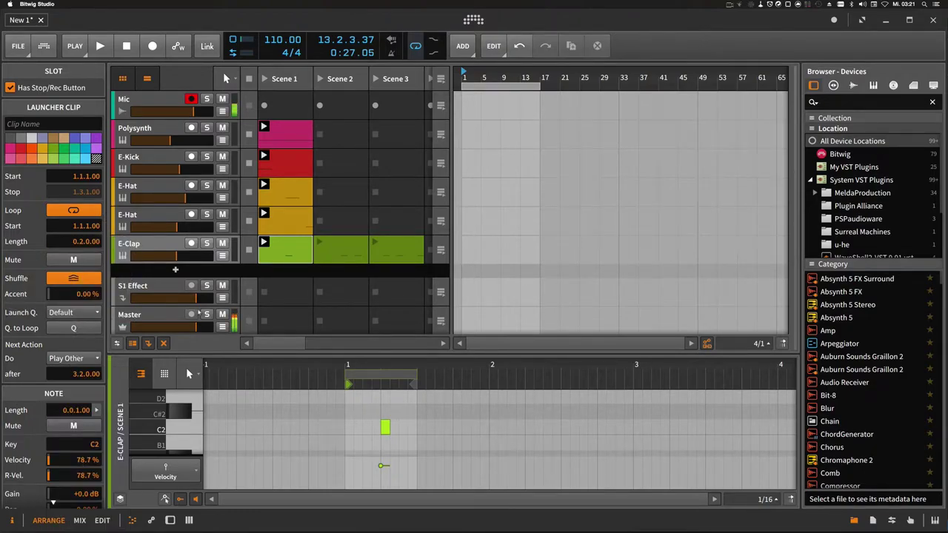
Show the E-Clap's Scene 1, 2 and 3 clips in turn to compare their notes and Next Action settings.
left_click(285, 257)
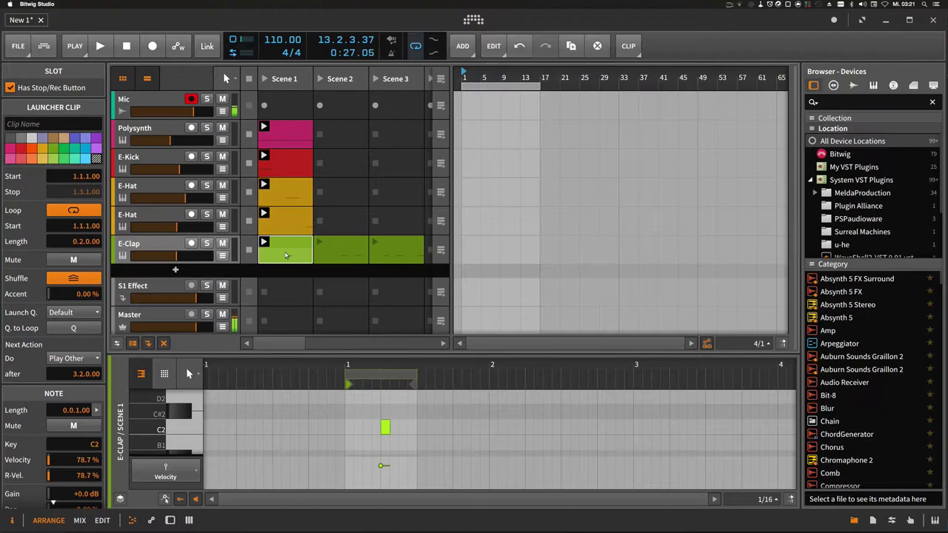
left_click(333, 258)
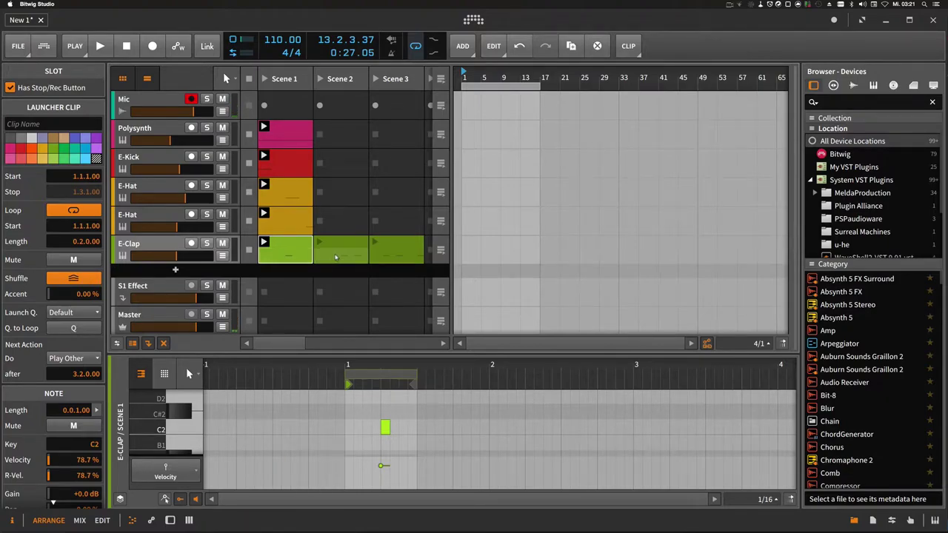
left_click(392, 256)
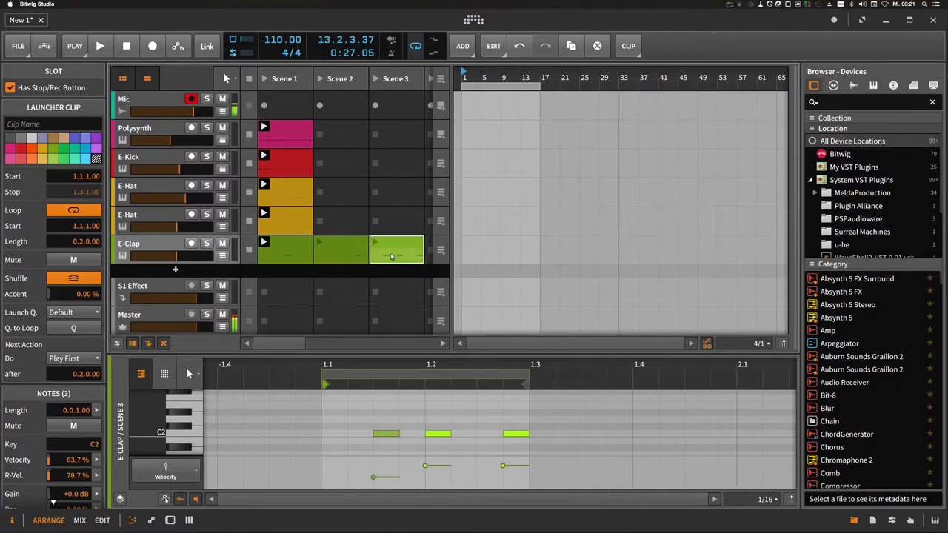
left_click(341, 256)
left_click(296, 257)
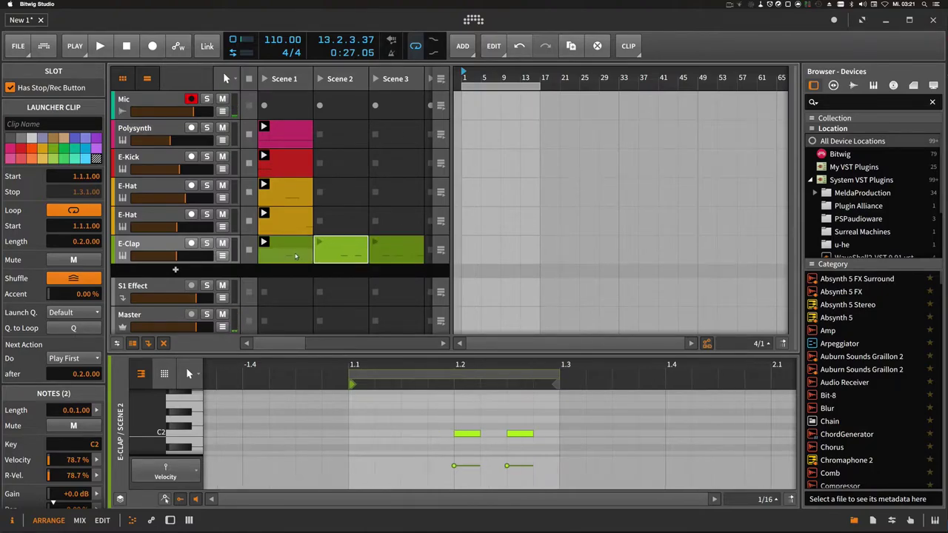
left_click(350, 258)
left_click(388, 258)
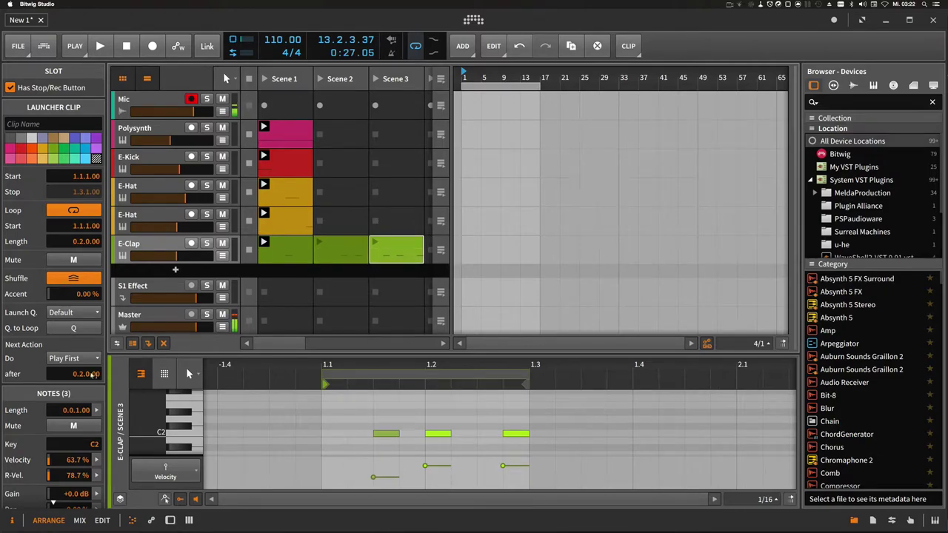
Select the E-Clap's Scene 1 clip, play the loops to hear the clap variations, and stop playback.
left_click(261, 261)
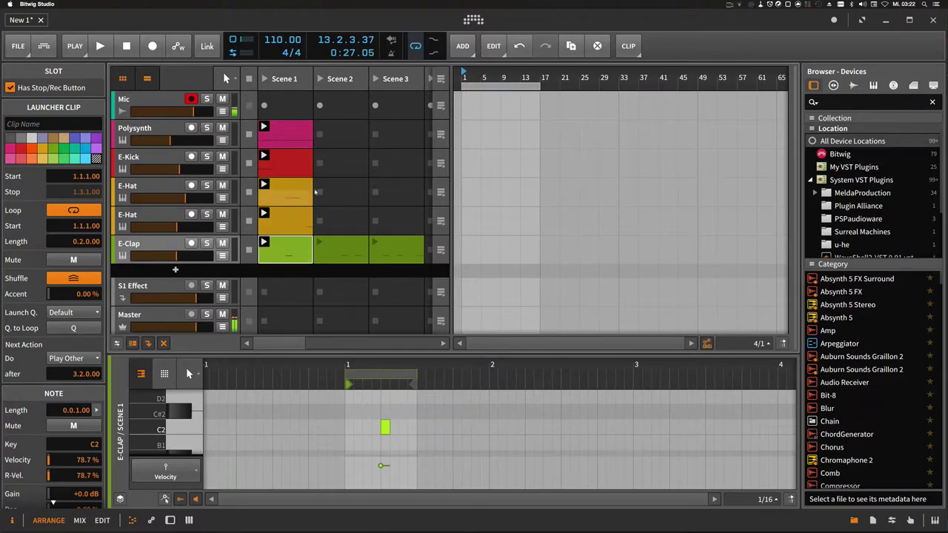
key("space")
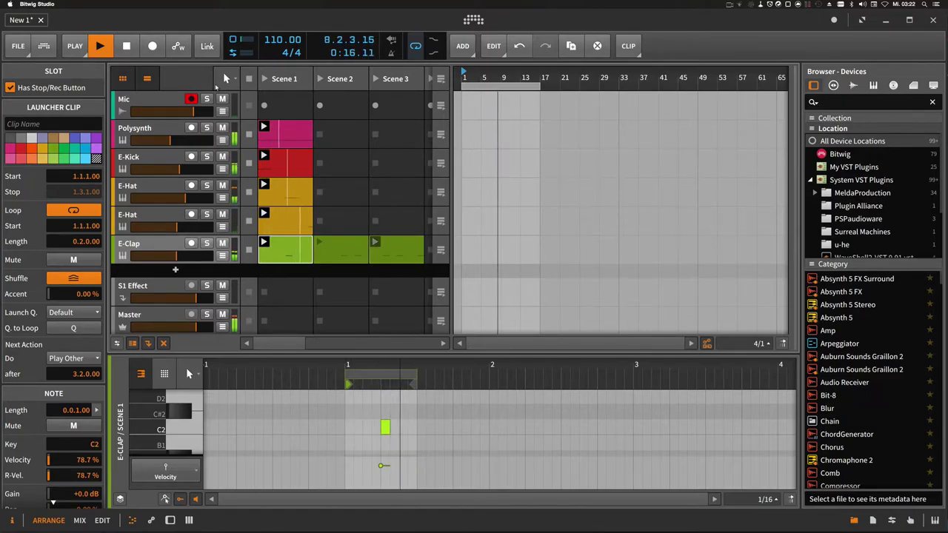
key("space")
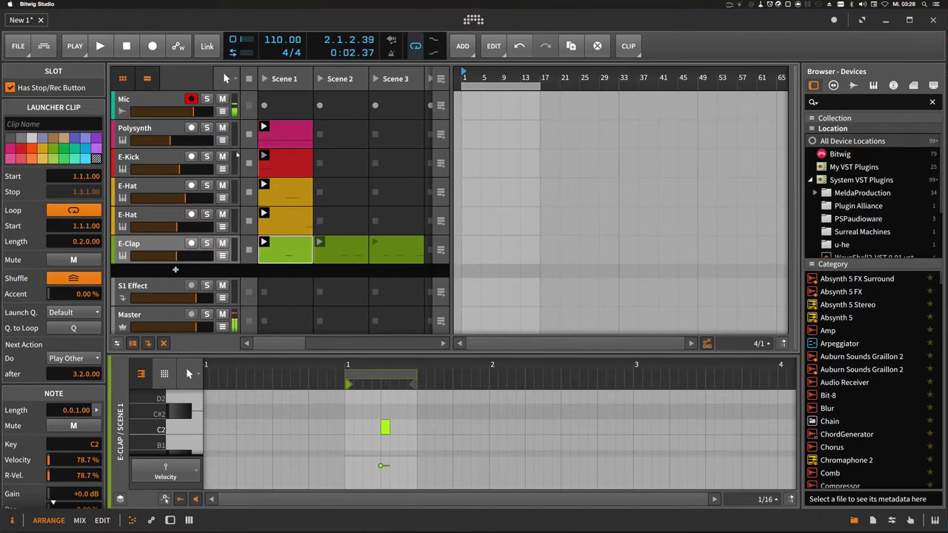
Copy the E-Kick's Scene 1 clip to Scene 2 and add a C2 note at 1.1.3.00 in the copy.
left_click(156, 157)
left_click(290, 167)
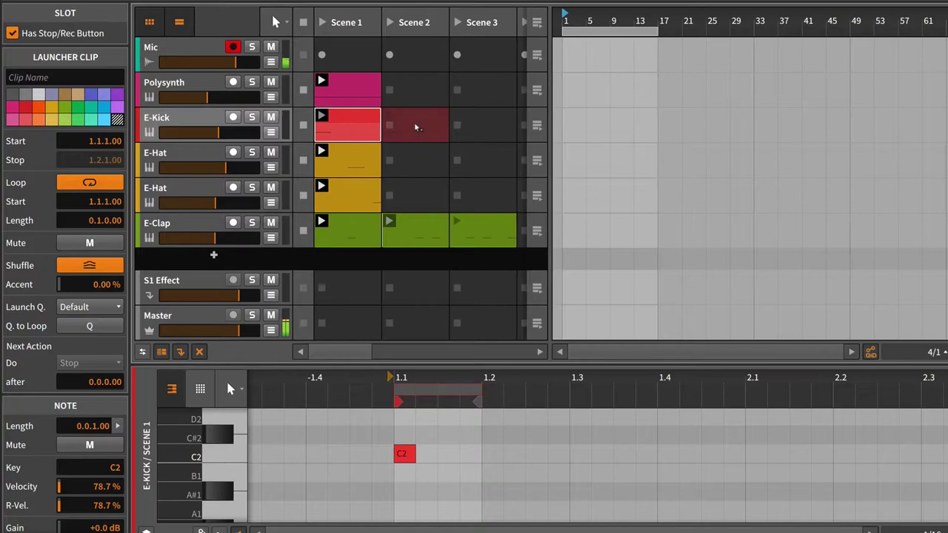
double_click(416, 127)
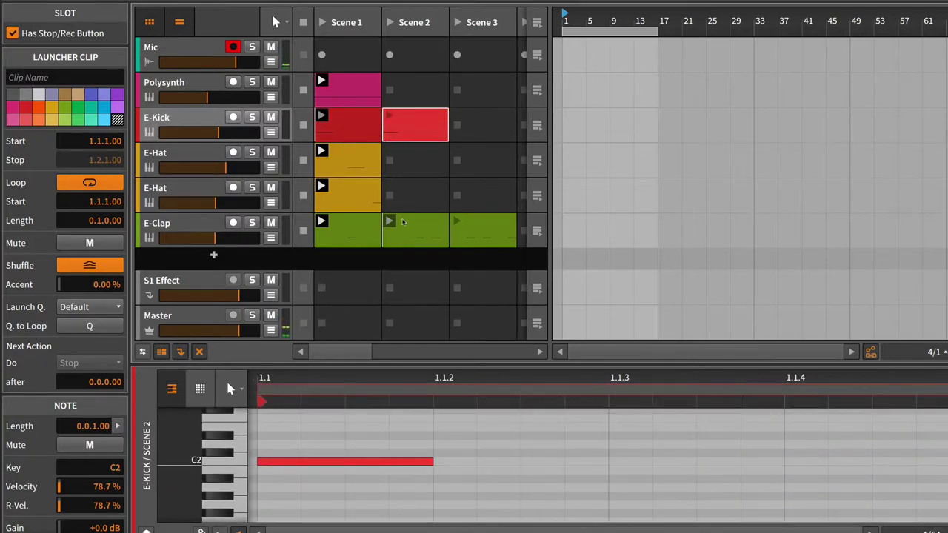
left_click_drag(424, 378, 413, 311)
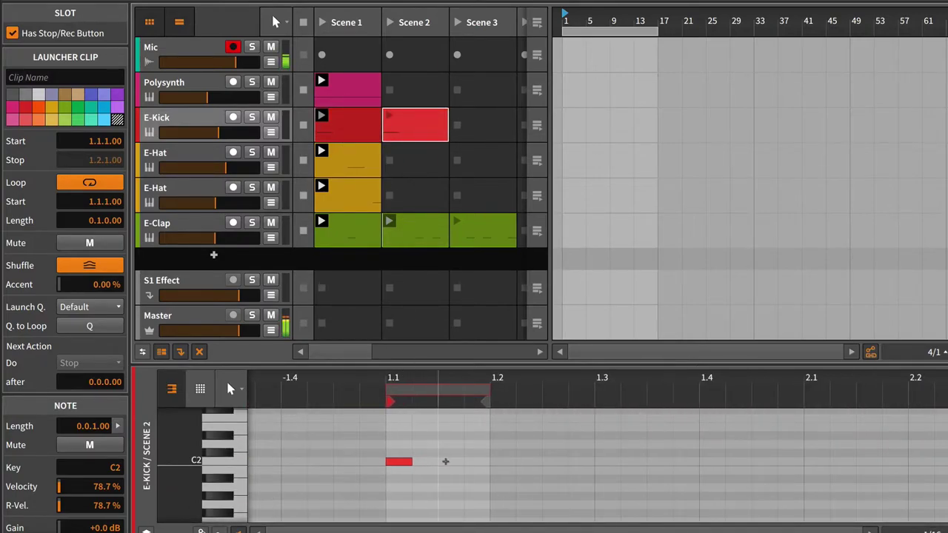
double_click(446, 462)
left_click(452, 462)
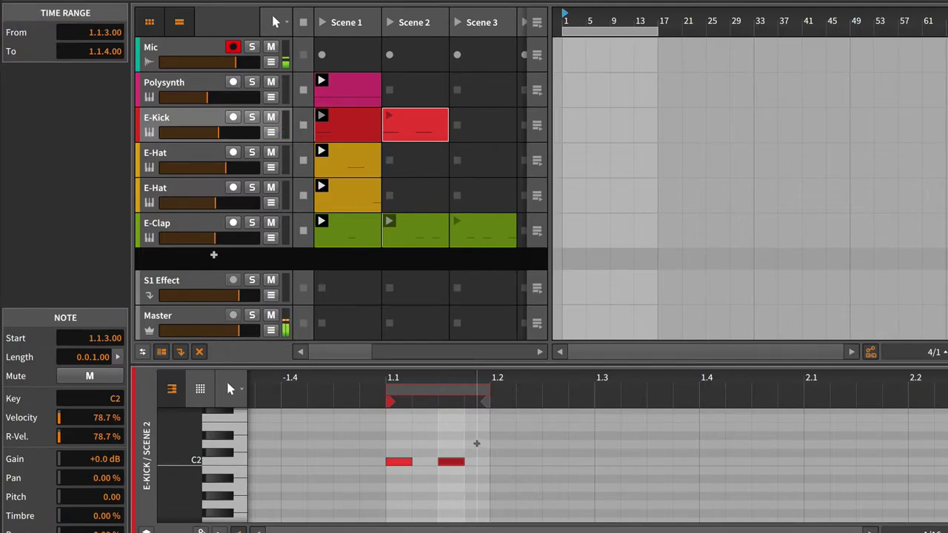
Set the Next Action of the E-Kick's Scene 1 clip to Play Random after 7.3.0.00.
left_click(364, 127)
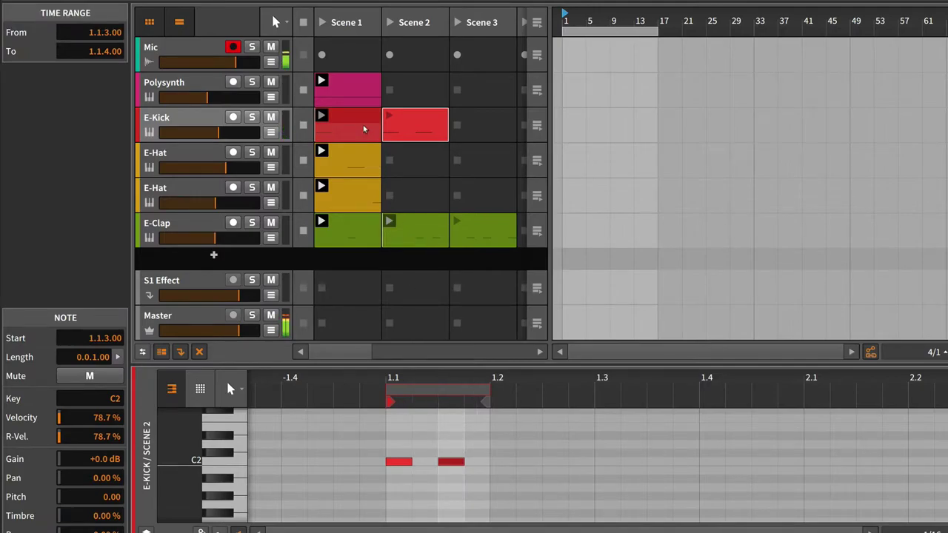
mouse_move(415, 377)
left_mouse_down()
mouse_move(412, 400)
mouse_move(405, 378)
left_mouse_up()
left_click(354, 235)
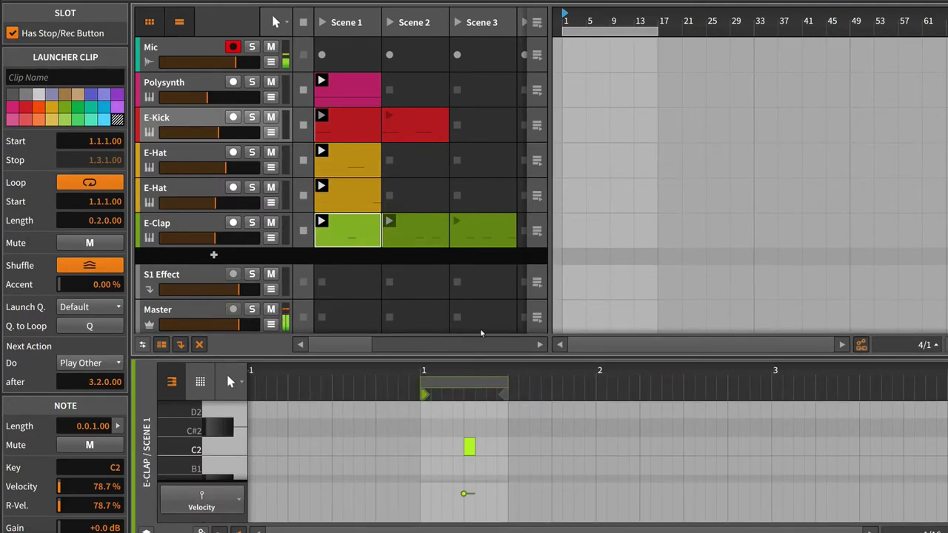
left_click(360, 135)
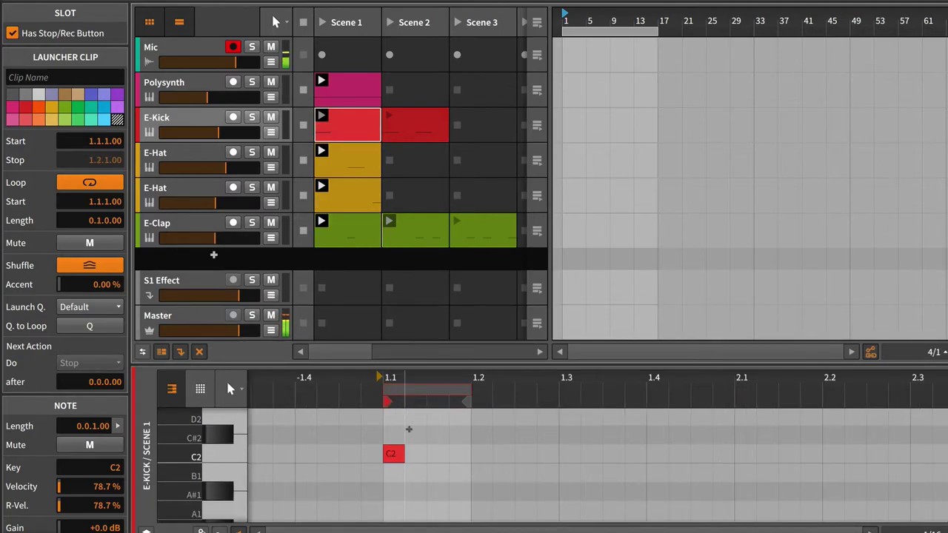
scroll(408, 433, "right", 1)
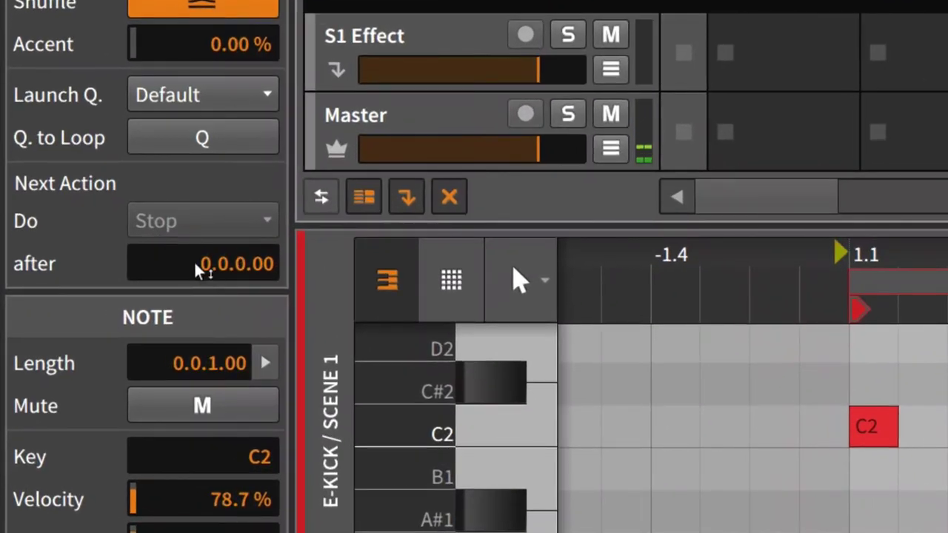
left_click_drag(194, 261, 194, 230)
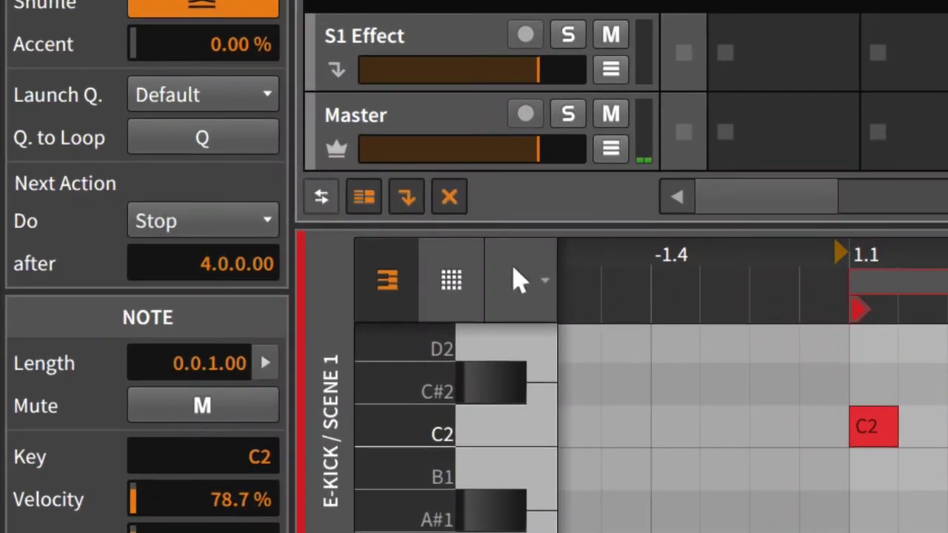
left_click_drag(194, 264, 216, 280)
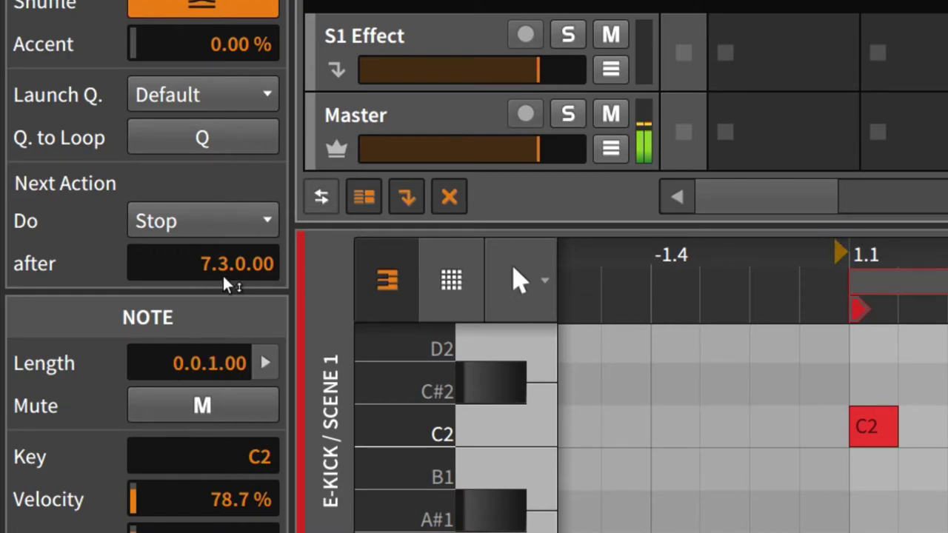
left_click(247, 222)
left_click(218, 466)
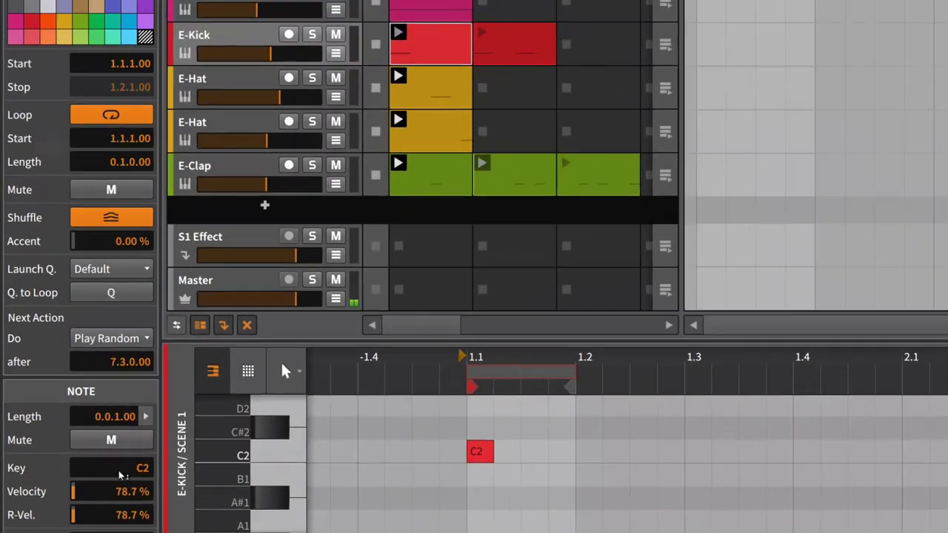
Set the Next Action of the E-Kick's Scene 2 clip to Play First after 0.1.0.00, and reselect the Scene 1 clip.
left_click(524, 43)
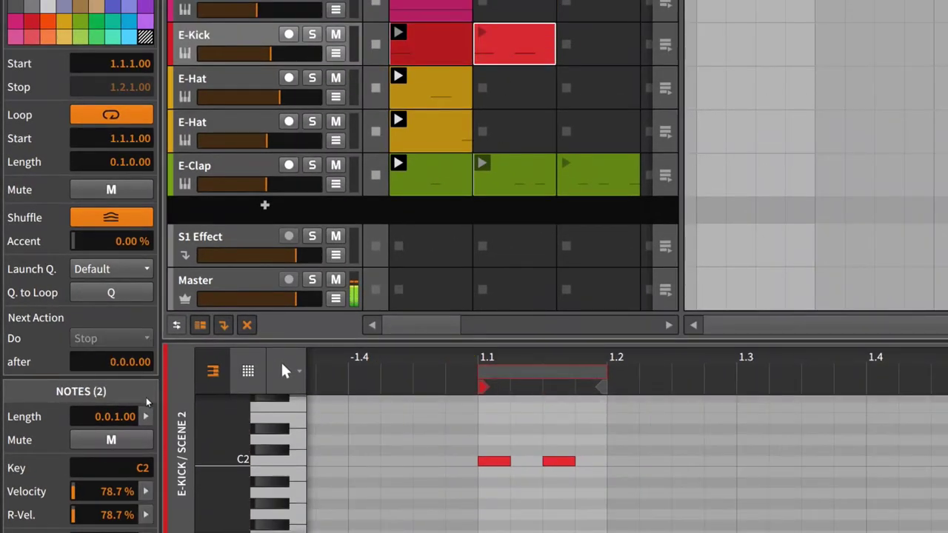
left_click_drag(123, 366, 132, 354)
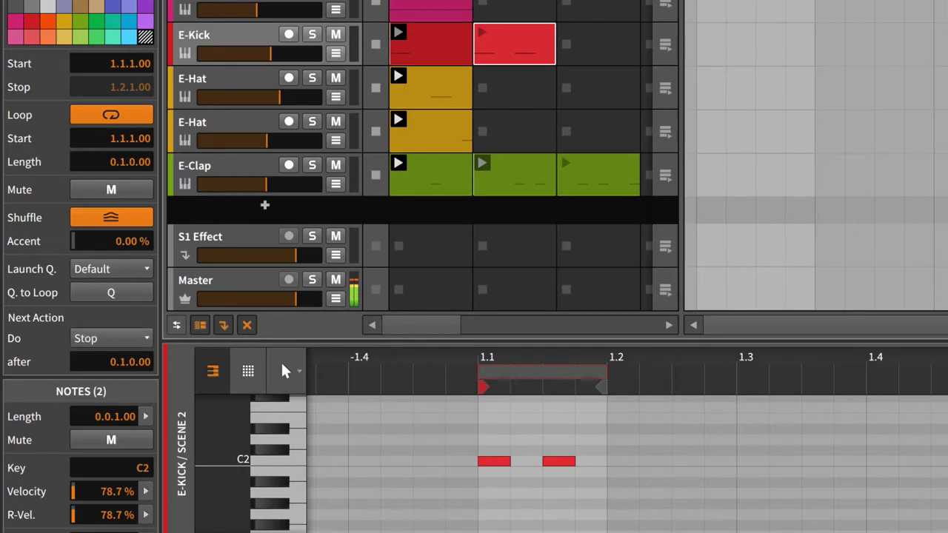
left_click(143, 337)
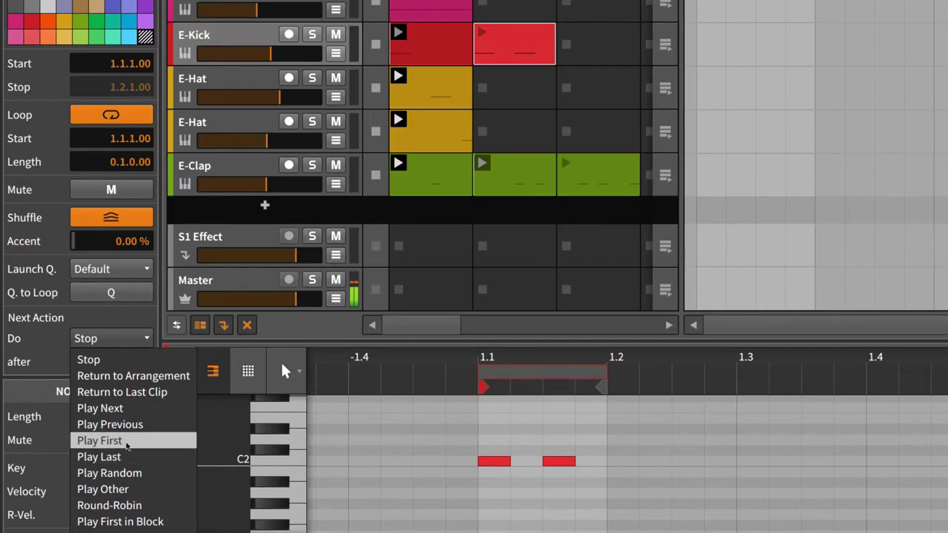
left_click(128, 443)
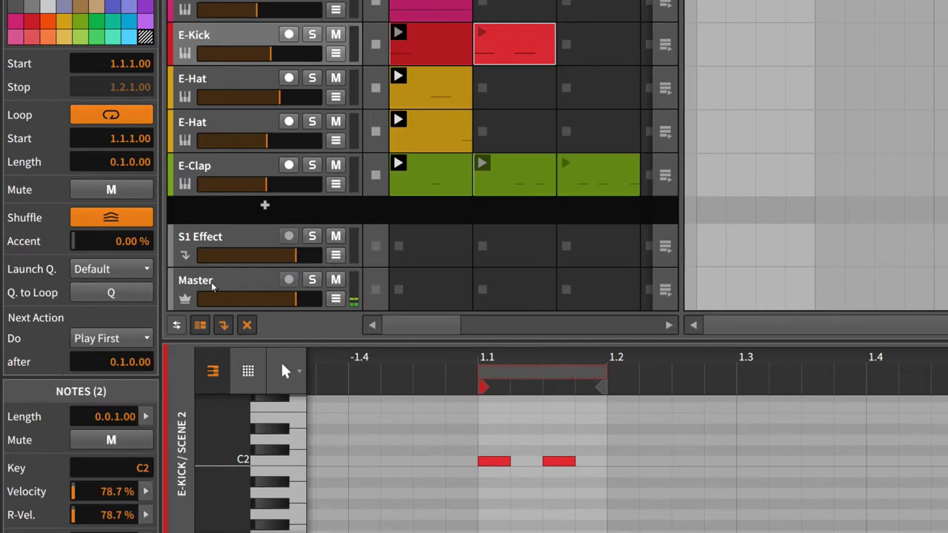
left_click(442, 58)
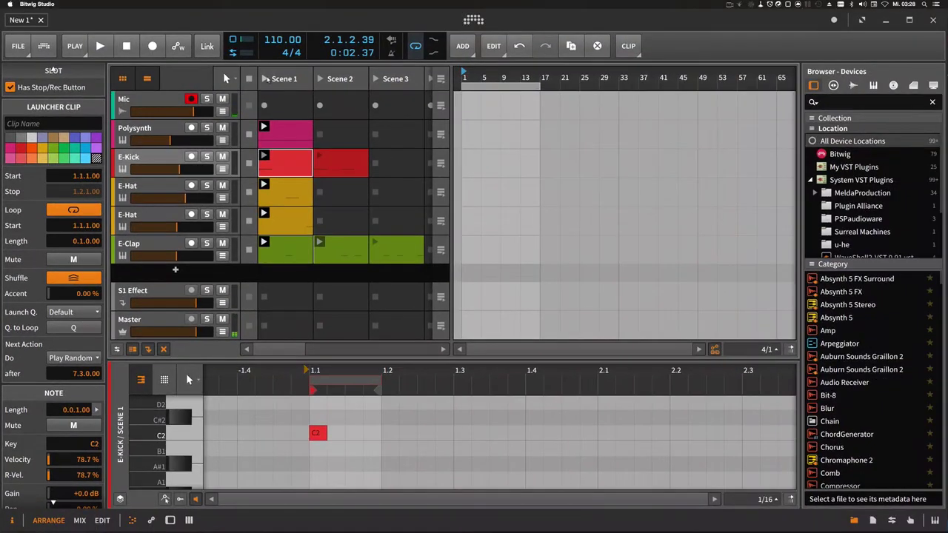
Play the loops to hear the kick variations, stop playback, and review the E-Kick's Scene 1 and Scene 2 clips.
key("space")
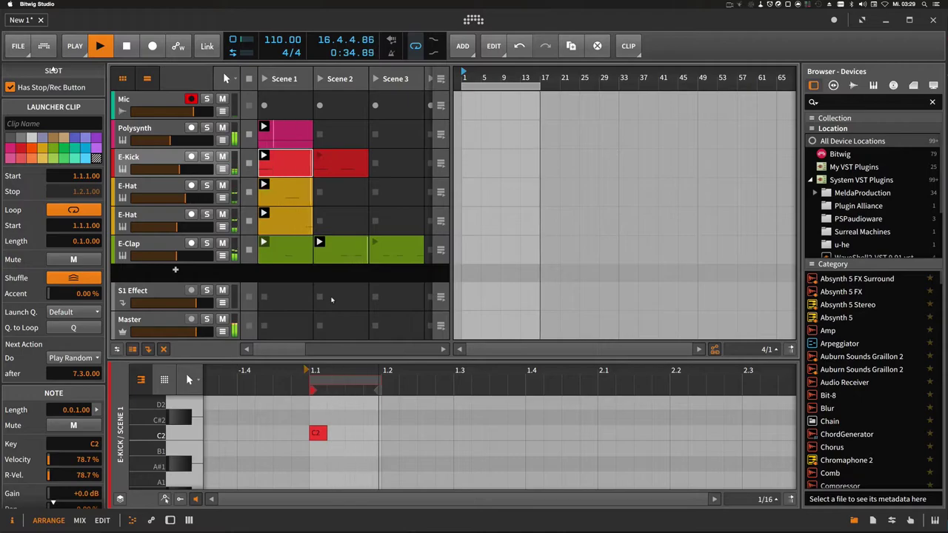
key("space")
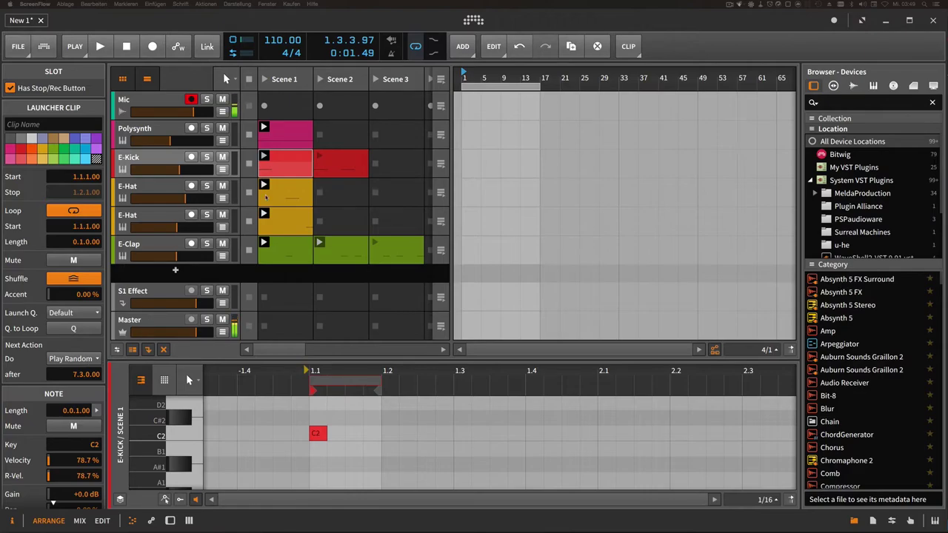
left_click(289, 173)
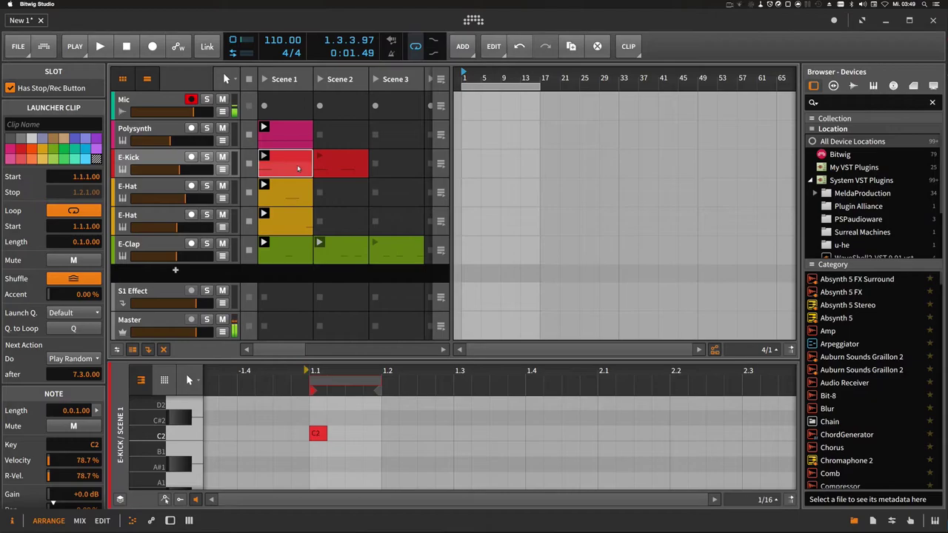
left_click(337, 167)
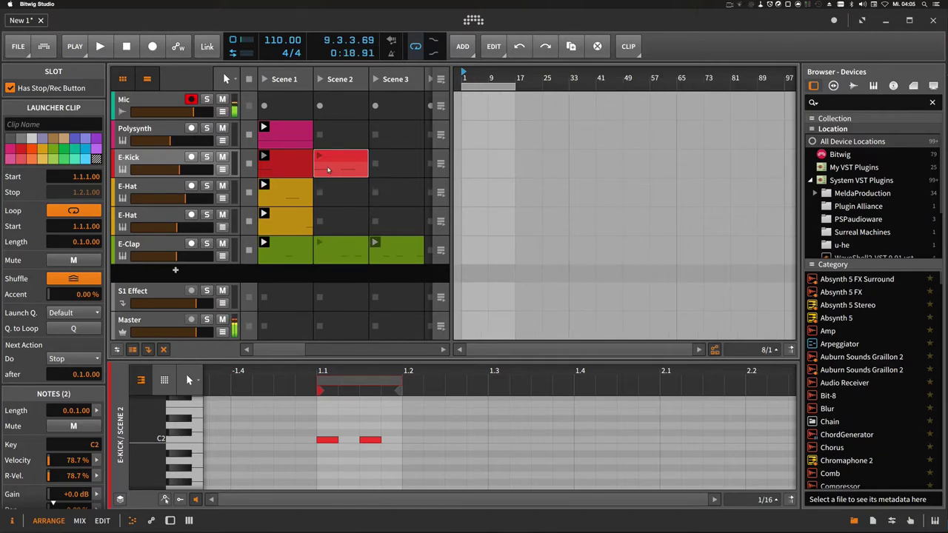
left_click(296, 172)
left_click(331, 174)
Group the E-Kick, both E-Hat and the E-Clap tracks, mute the group, and start playback.
left_click(164, 169)
left_click(157, 244, "shift")
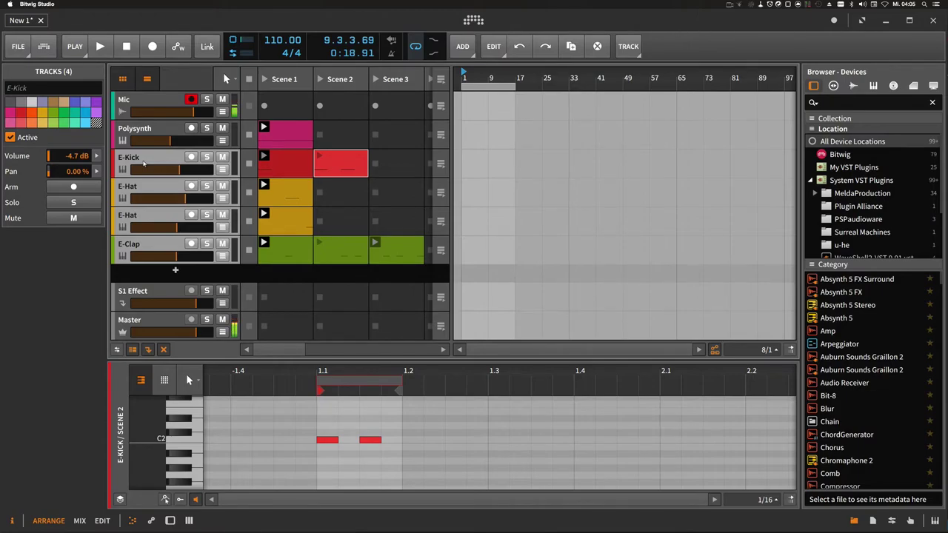
key("ctrl+g")
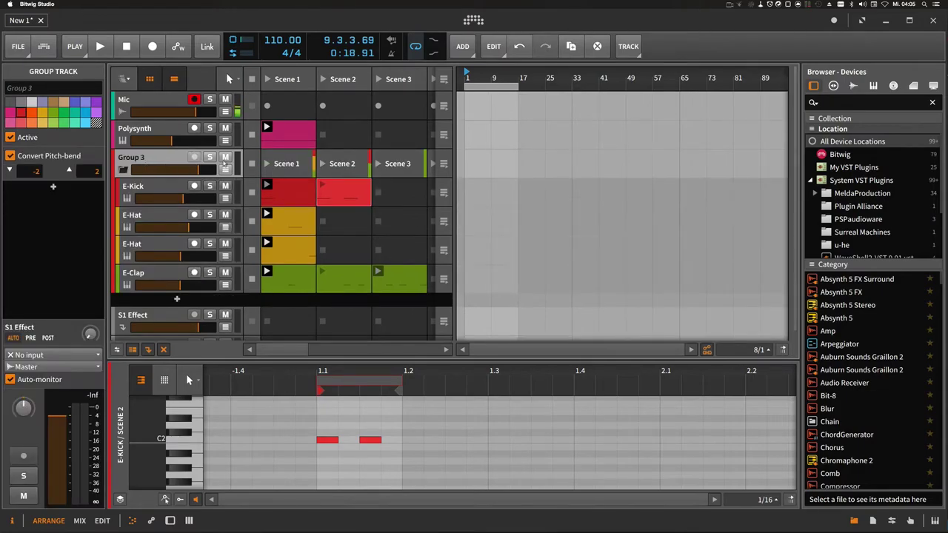
left_click(226, 157)
key("space")
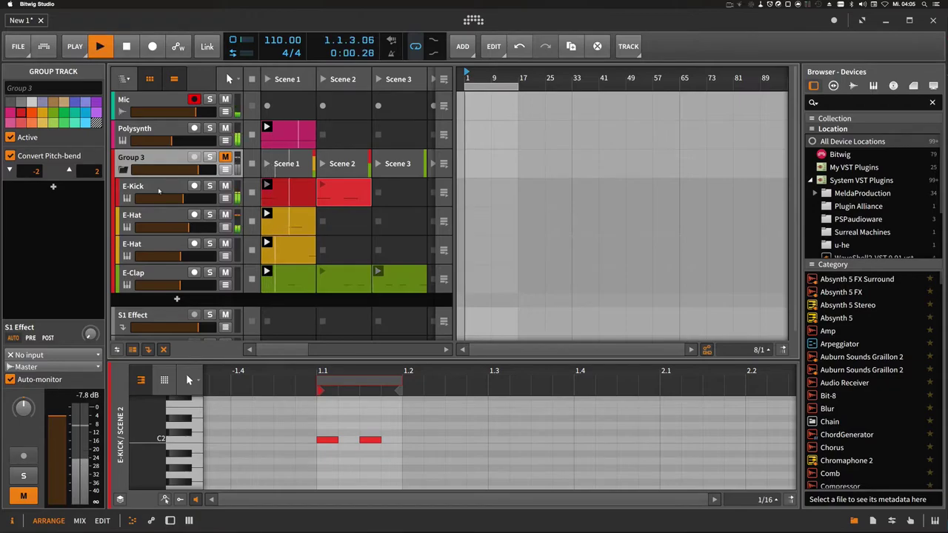
Rename the new group track as Drums and collapse it.
double_click(135, 158)
type("Drums")
key("Return")
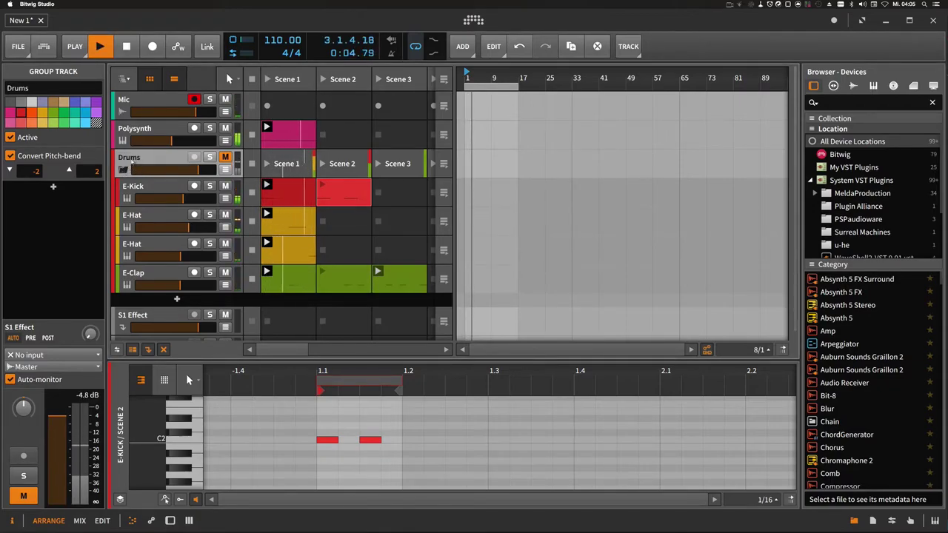
left_click(123, 169)
Move the Polysynth track below the Drums group and rename it as Bass.
left_click(153, 147)
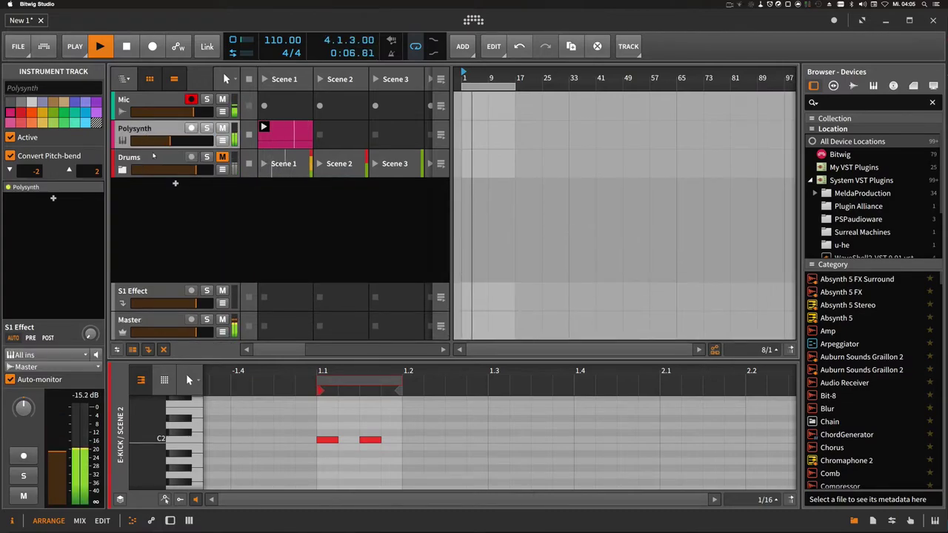
left_click_drag(153, 149, 148, 206)
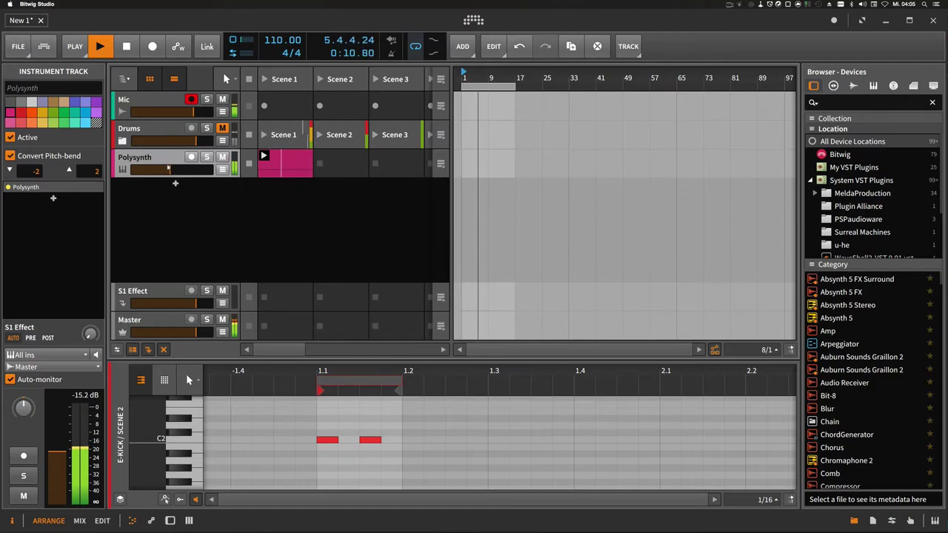
double_click(166, 158)
type("Bass")
key("Return")
Open the Bass track's Scene 1 clip, stop playback, and copy the clip to Scene 2.
left_click(271, 173)
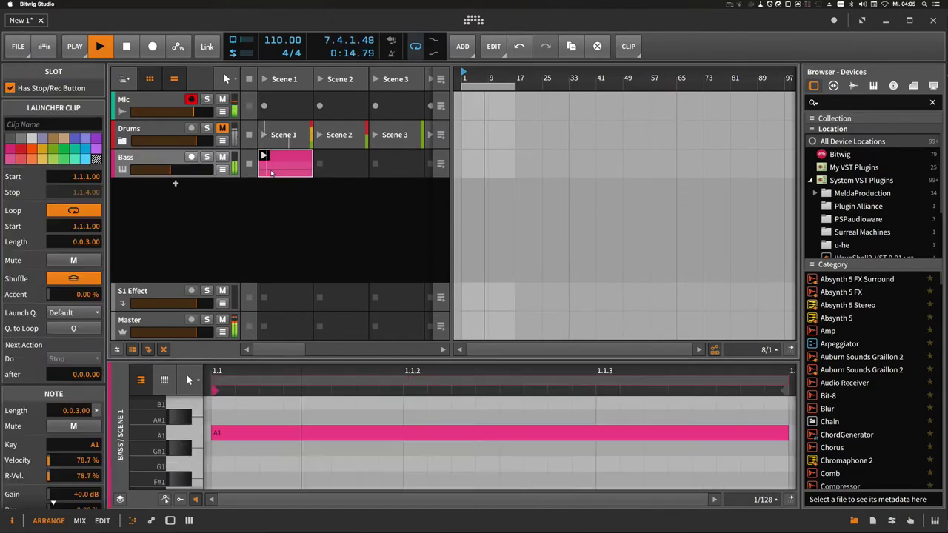
double_click(272, 173)
left_click_drag(373, 377, 366, 295)
left_click(312, 256)
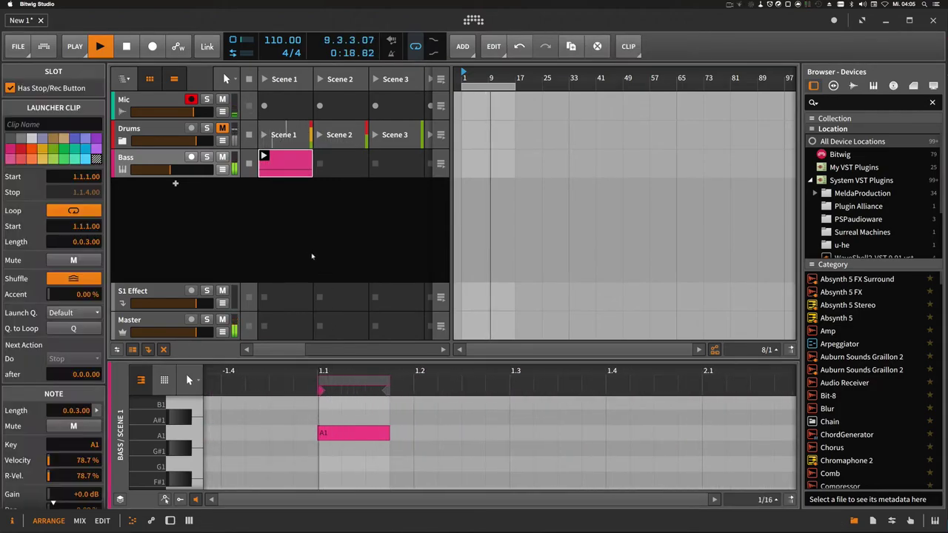
key("space")
double_click(333, 170)
Set the Next Action of the Bass track's Scene 1 clip to Play Next after 4.0.0.00.
left_click(289, 168)
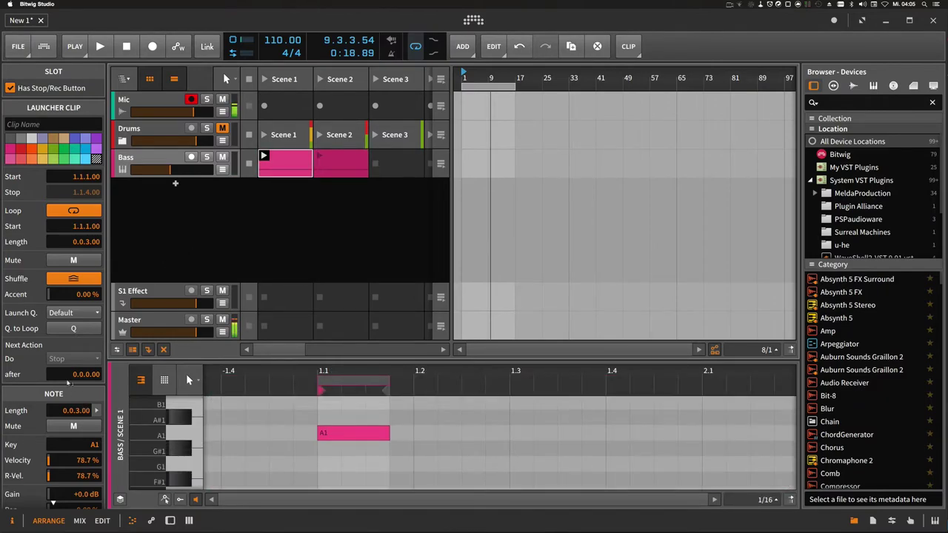
double_click(82, 374)
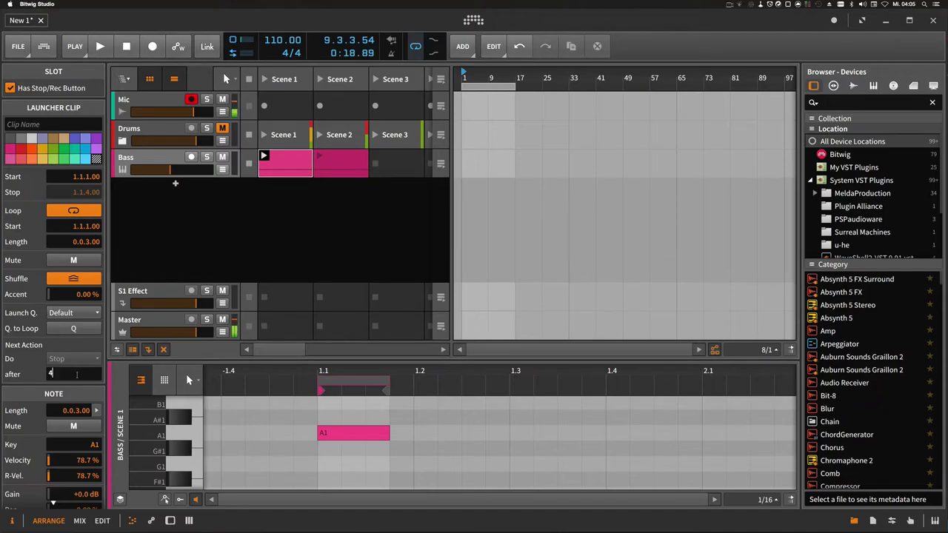
type("4")
key("Return")
left_click(74, 358)
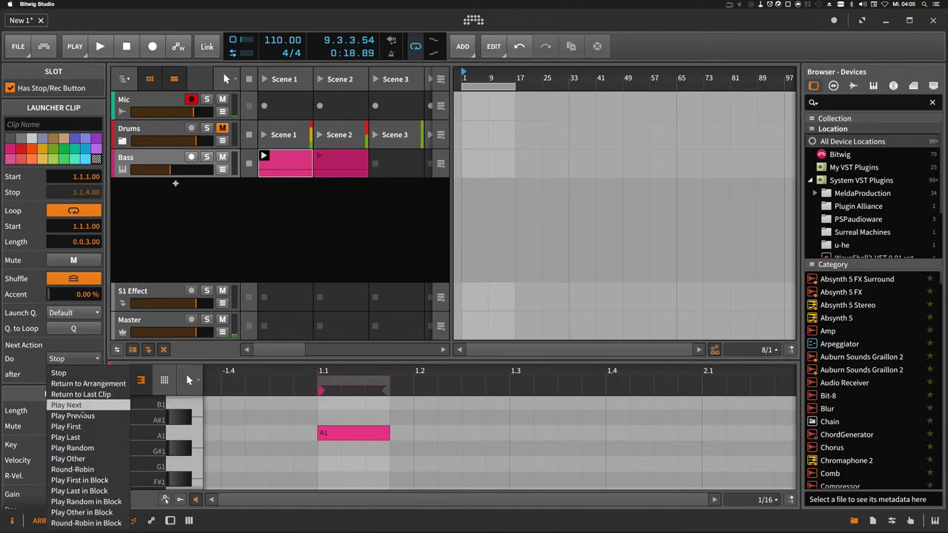
left_click(83, 406)
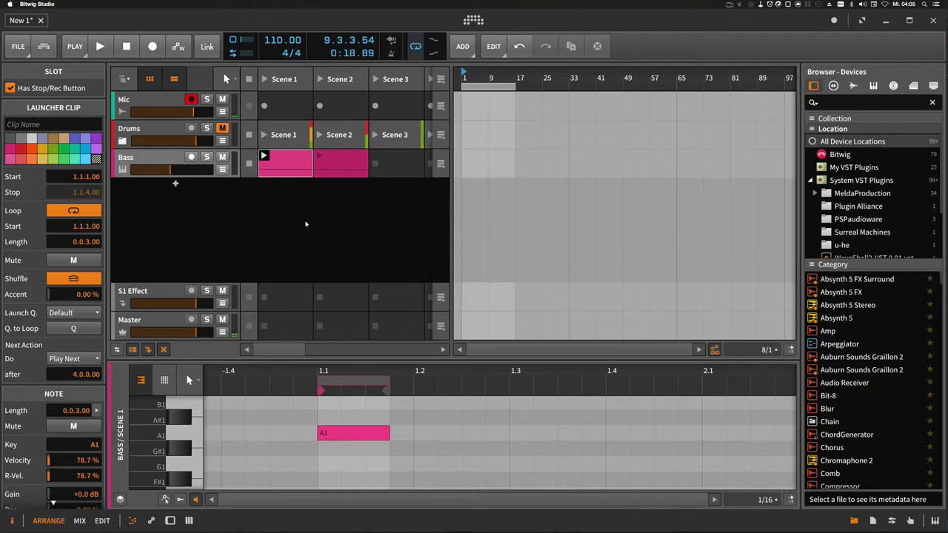
Set the Next Action of the Bass track's Scene 2 clip to Play First after 4.0.0.00.
left_click(340, 166)
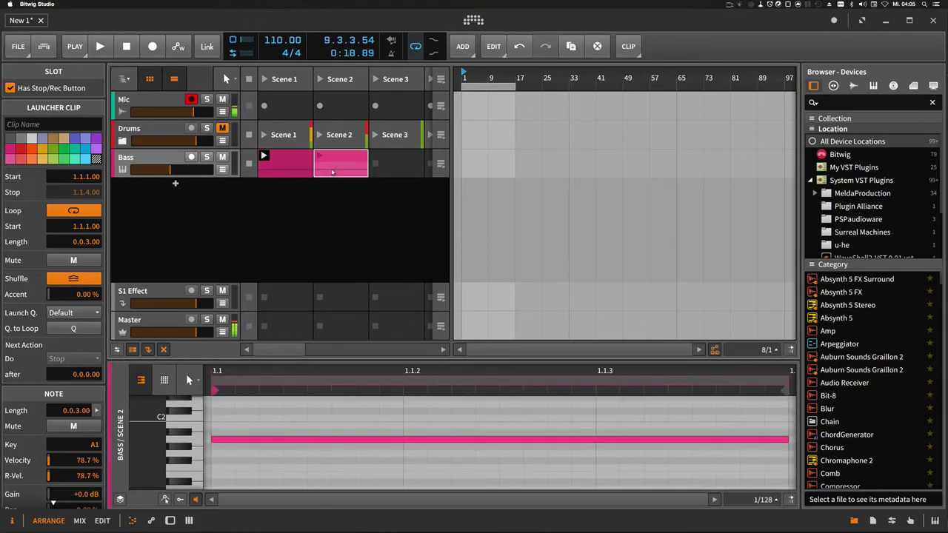
double_click(88, 375)
type("4")
key("Return")
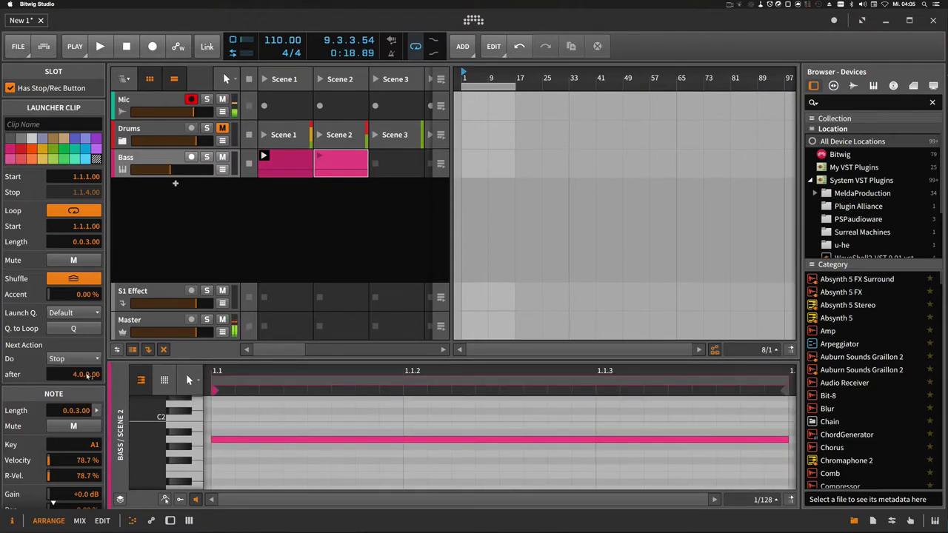
left_click(74, 358)
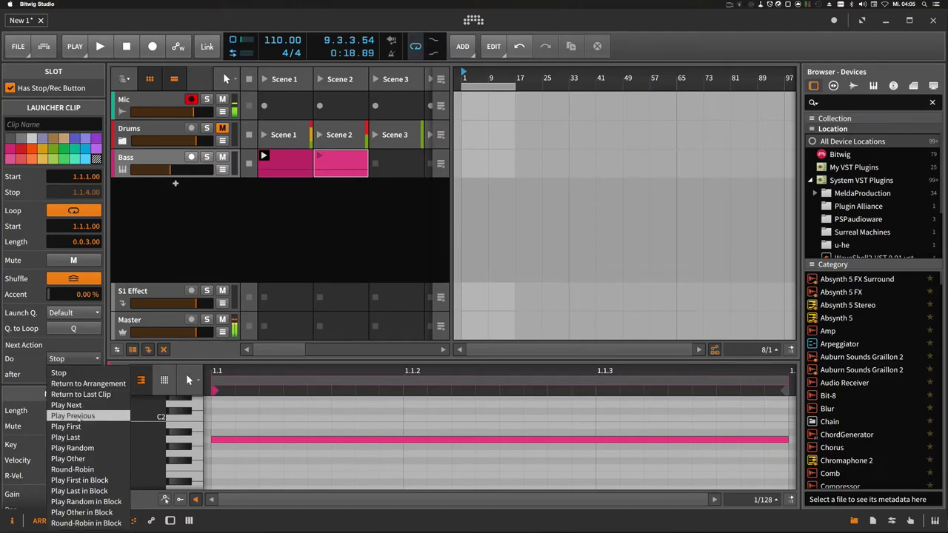
left_click(83, 426)
Transpose the note in the Bass track's Scene 2 clip down to F1.
left_click(340, 171)
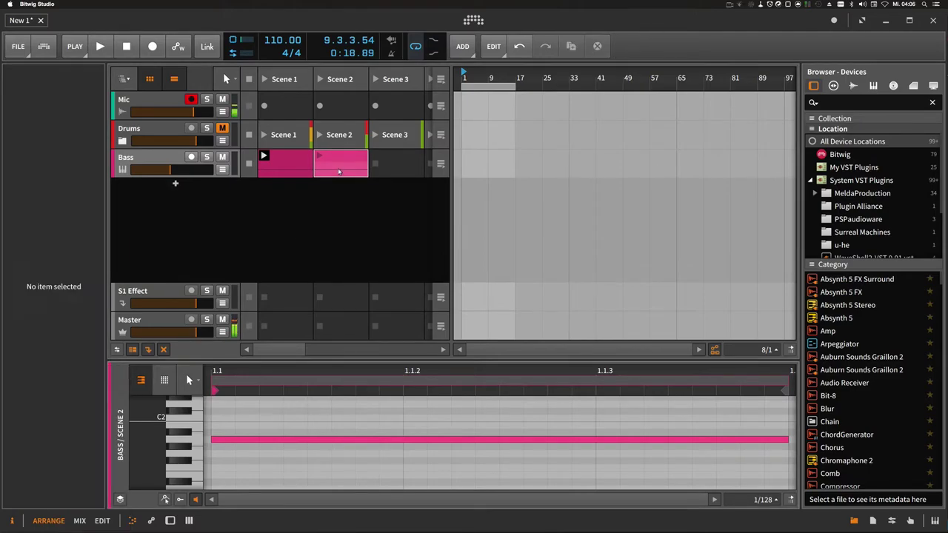
left_click_drag(377, 370, 348, 414)
left_click(335, 419)
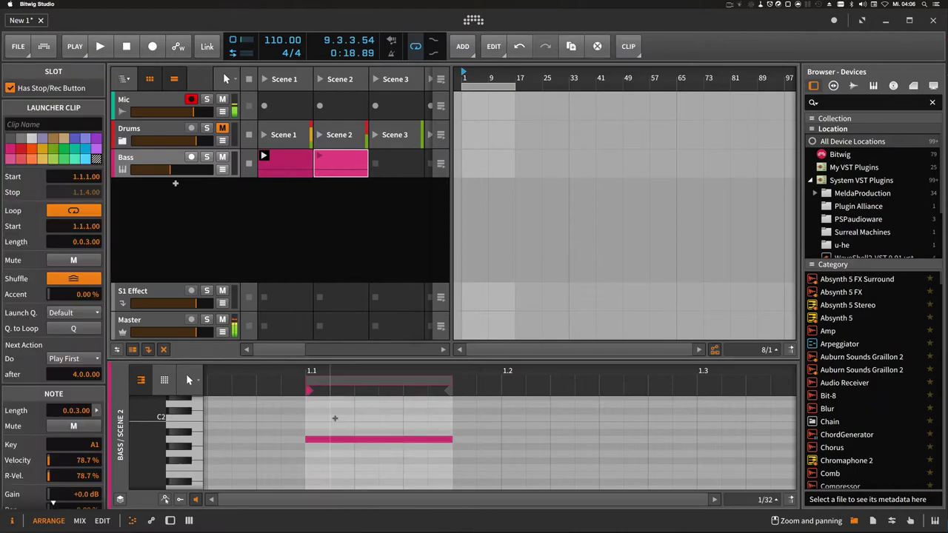
left_click(335, 419)
left_click(333, 442)
key("Down")
key("Down")
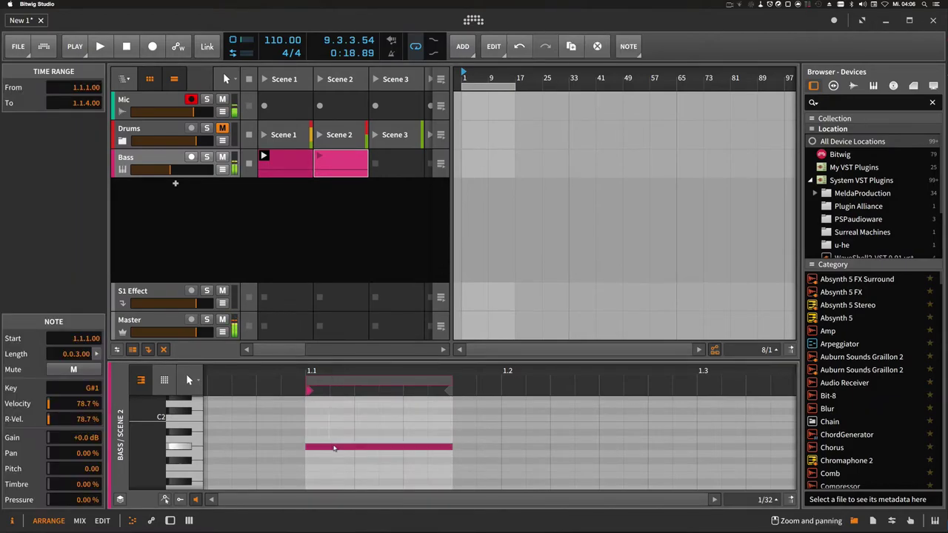
key("Down")
key("Down")
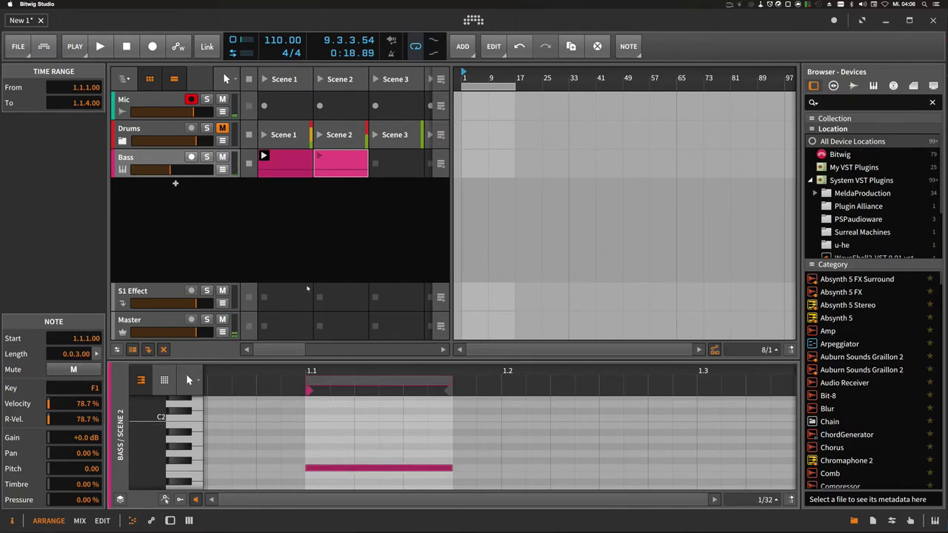
Play the Bass clips to hear them alternate, raise the Bass track's volume slightly, and stop playback.
key("space")
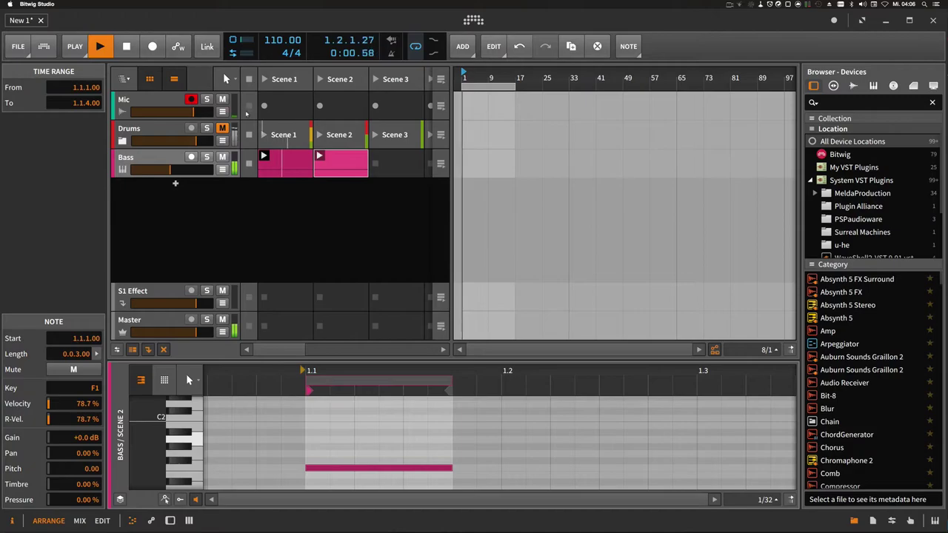
left_click_drag(176, 173, 180, 173)
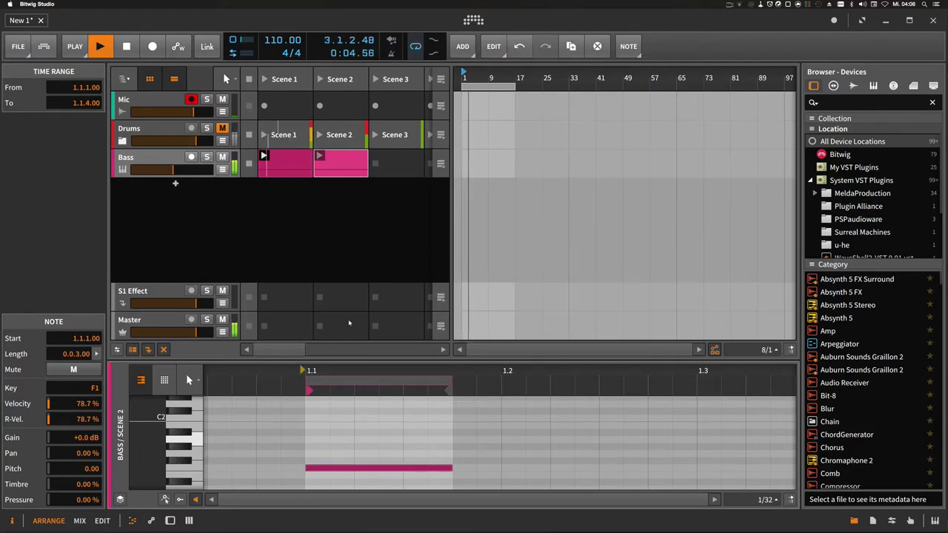
left_click_drag(351, 371, 343, 326)
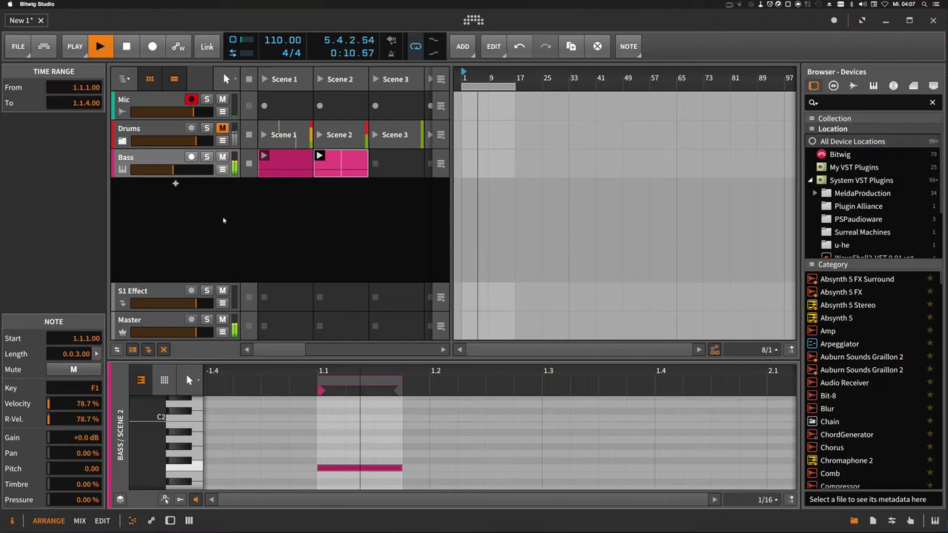
key("space")
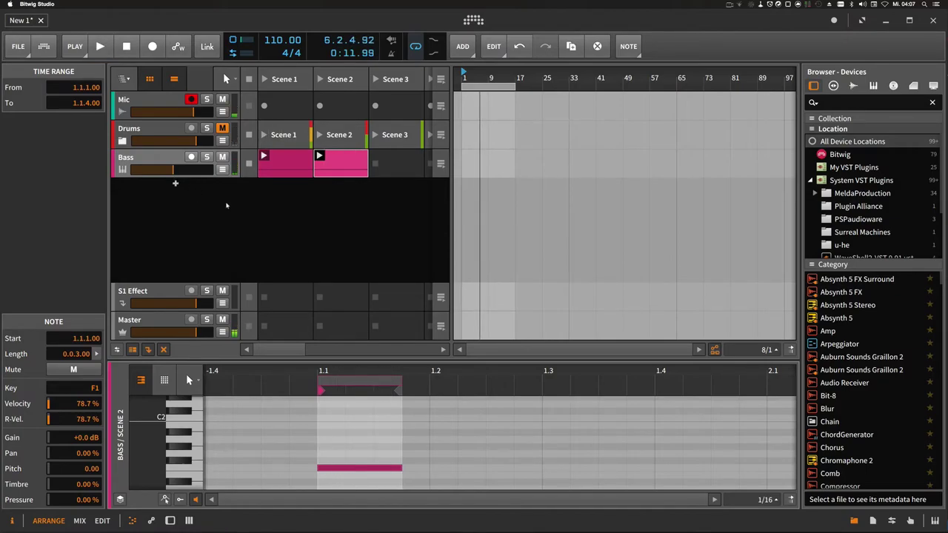
Add a new instrument track with a Polysynth below the Bass track and lower its volume slightly.
left_click(227, 205)
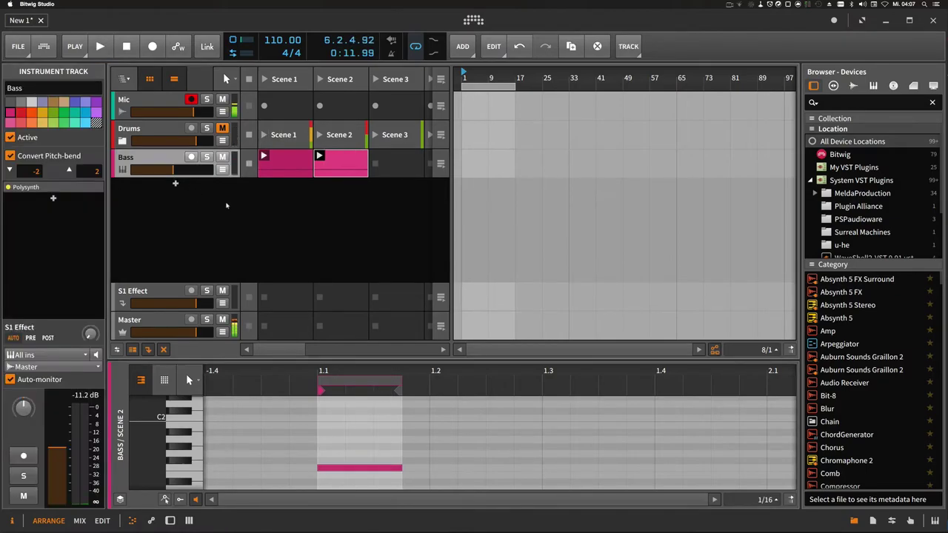
double_click(176, 186)
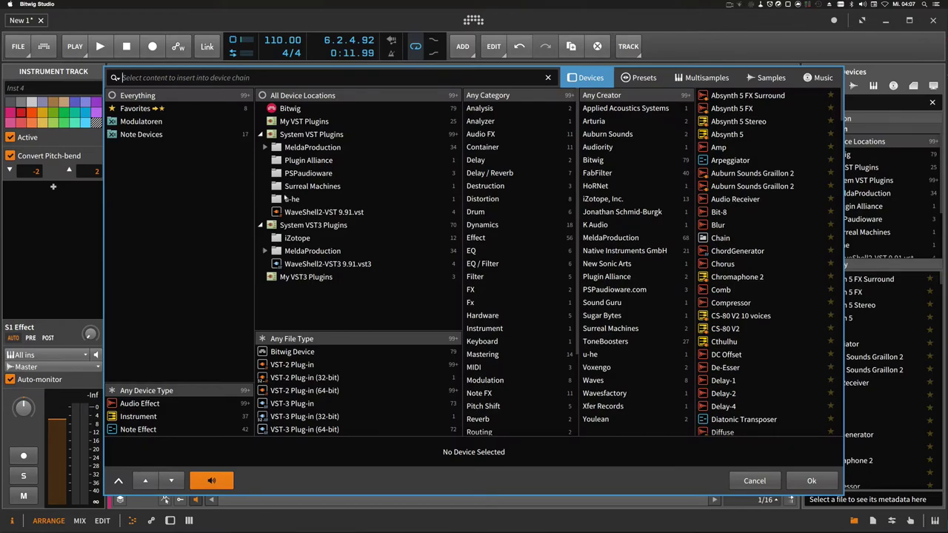
type("syn")
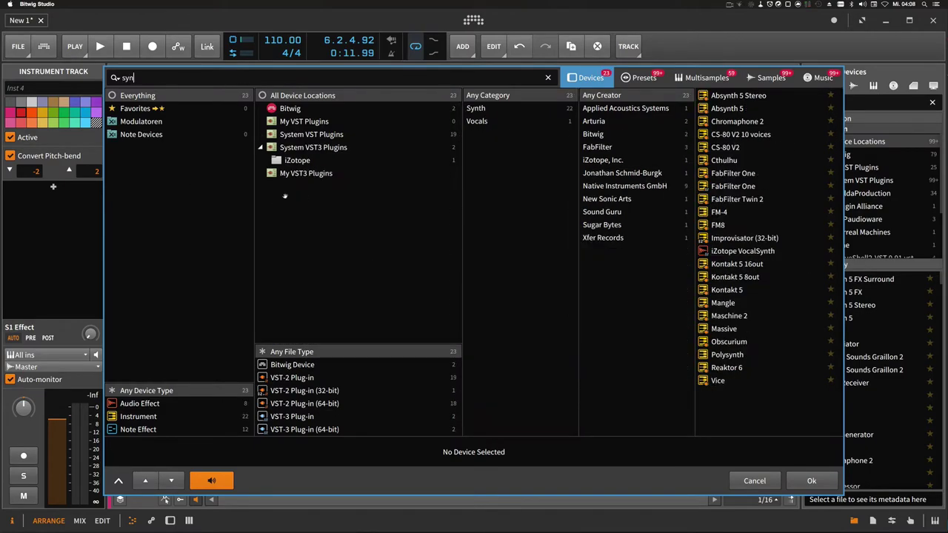
key("BackSpace")
key("BackSpace")
key("BackSpace")
type("poly")
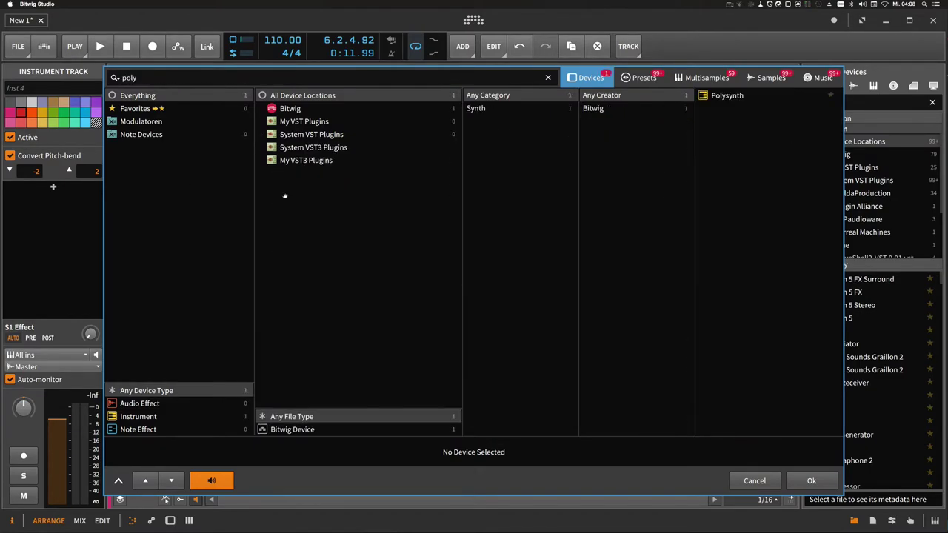
key("Down")
key("Return")
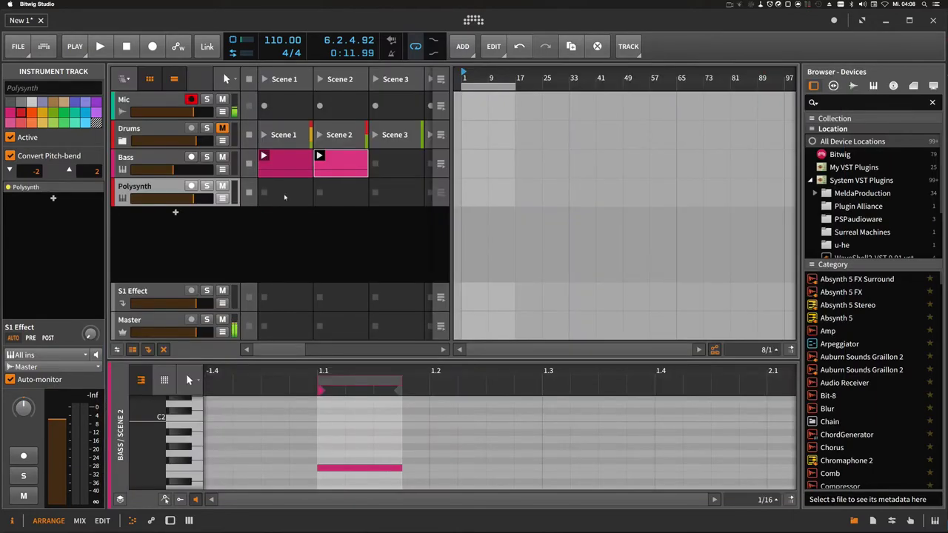
left_click_drag(196, 198, 189, 198)
Copy the Bass track's Scene 1 clip to the Polysynth track's Scene 1 slot and launch it with Bass muted.
left_click(288, 171)
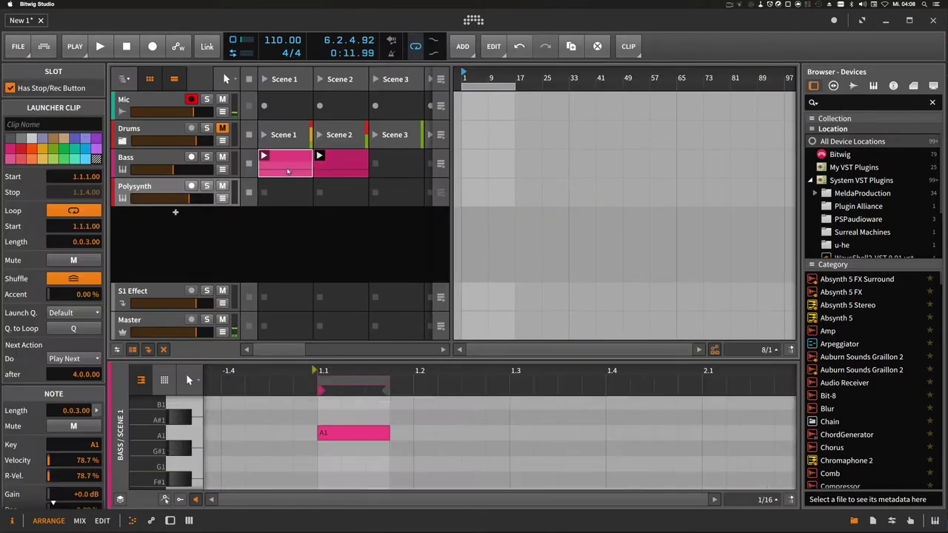
left_click_drag(289, 190, 286, 197)
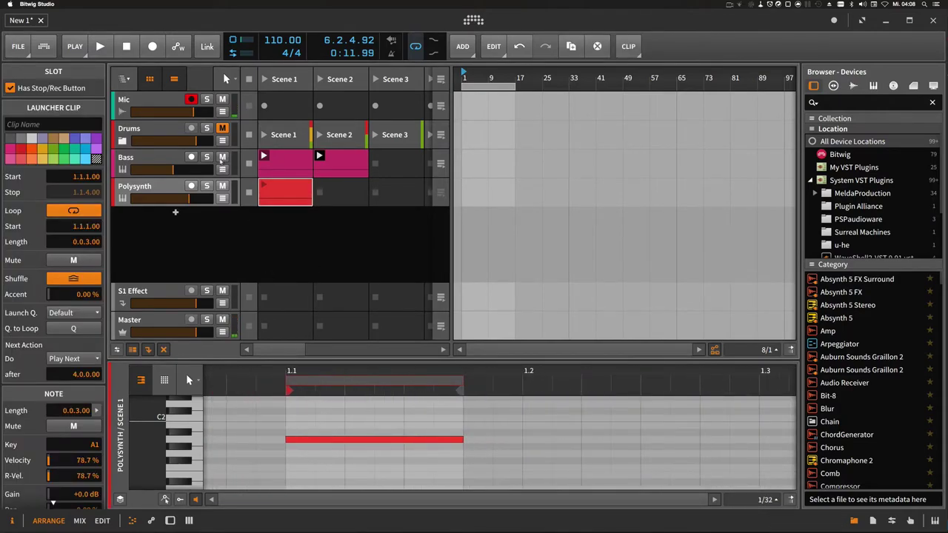
left_click(263, 185)
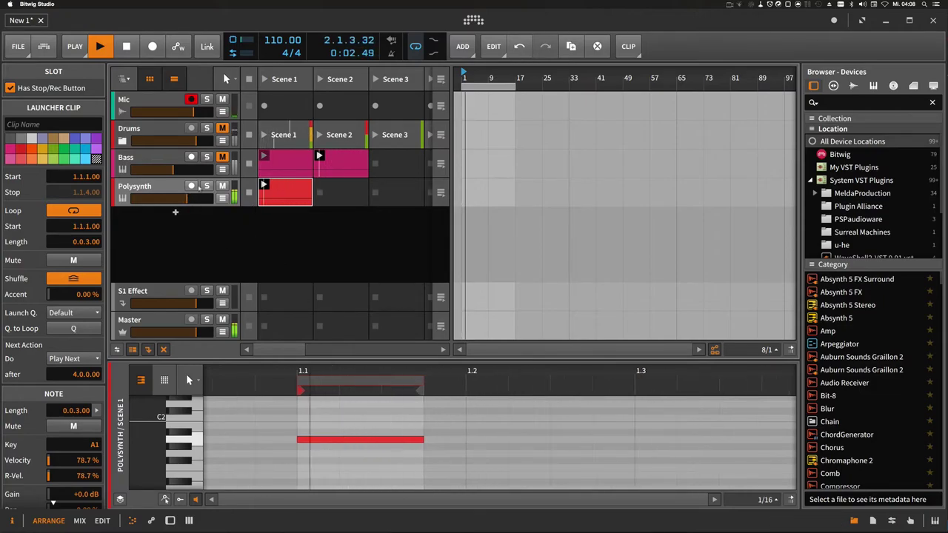
Show the Polysynth track's device, raise its filter envelope decay slightly while the clip plays, and stop playback.
left_click(176, 188)
key("d")
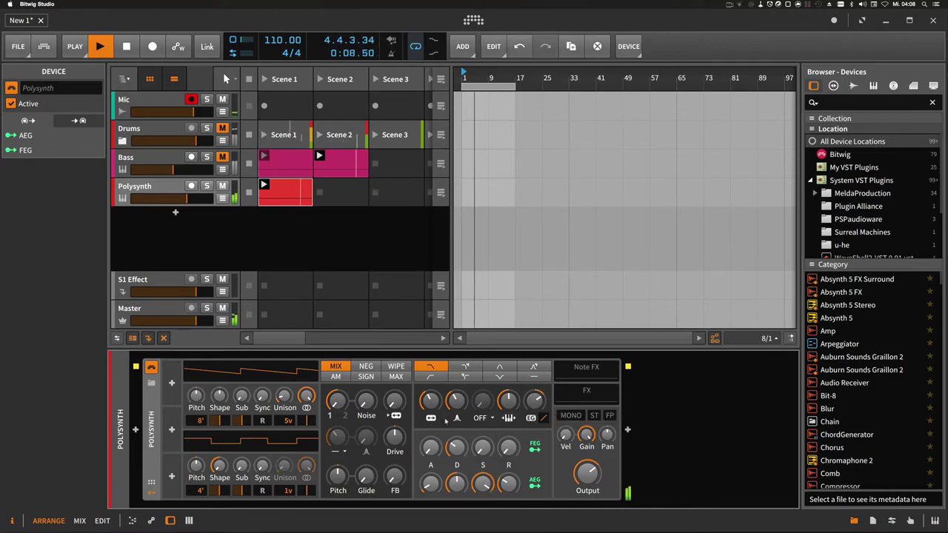
left_click_drag(457, 448, 458, 445)
key("space")
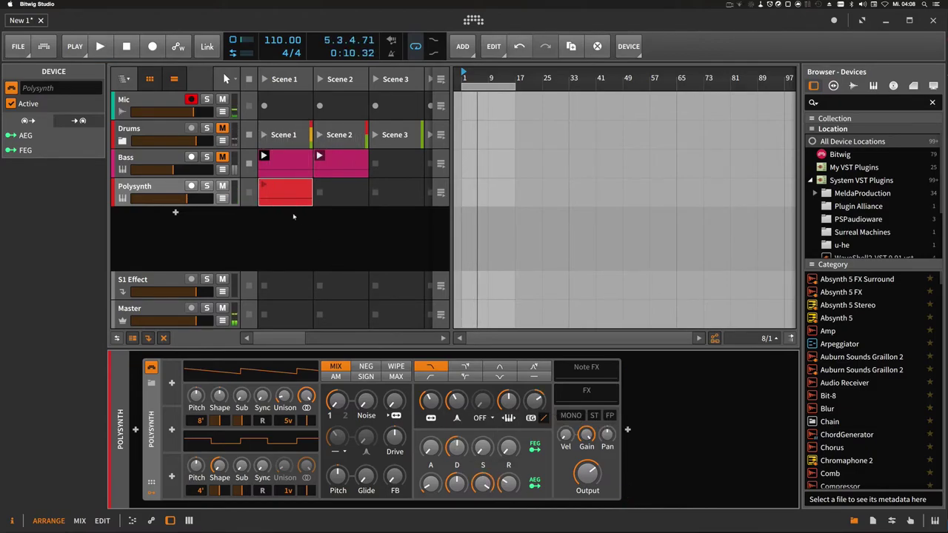
Set the Next Action of the Polysynth track's Scene 1 clip to Stop and open the clip in the note editor.
left_click(271, 192)
left_click(73, 359)
left_click(75, 366)
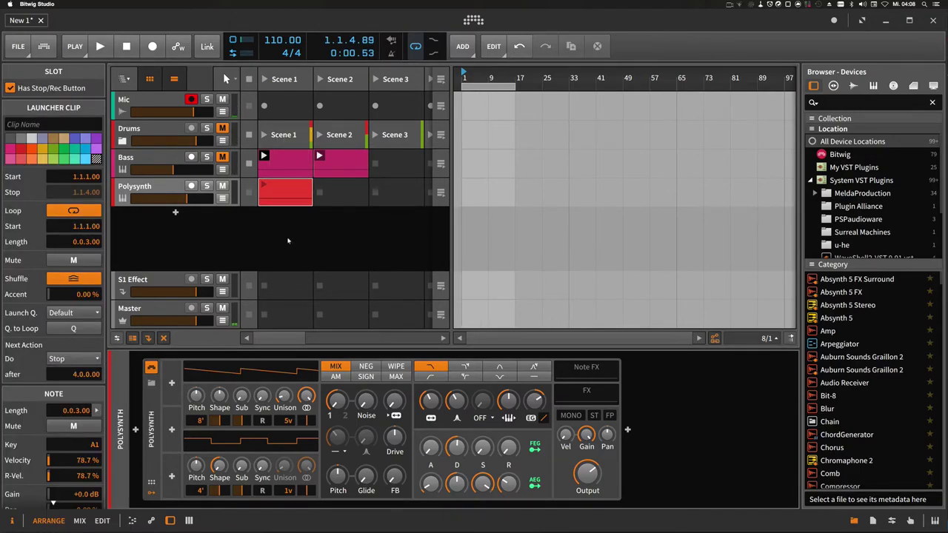
left_click(283, 193)
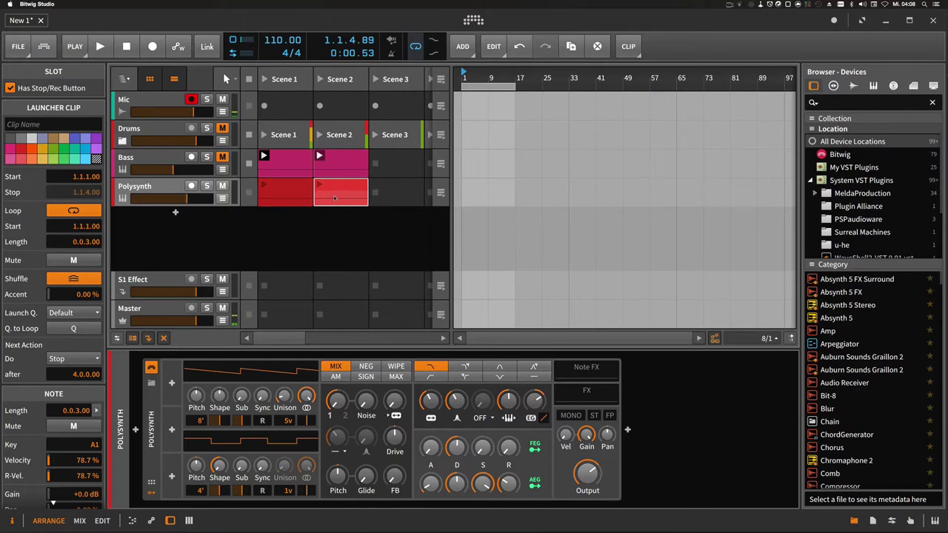
key("Delete")
double_click(285, 194)
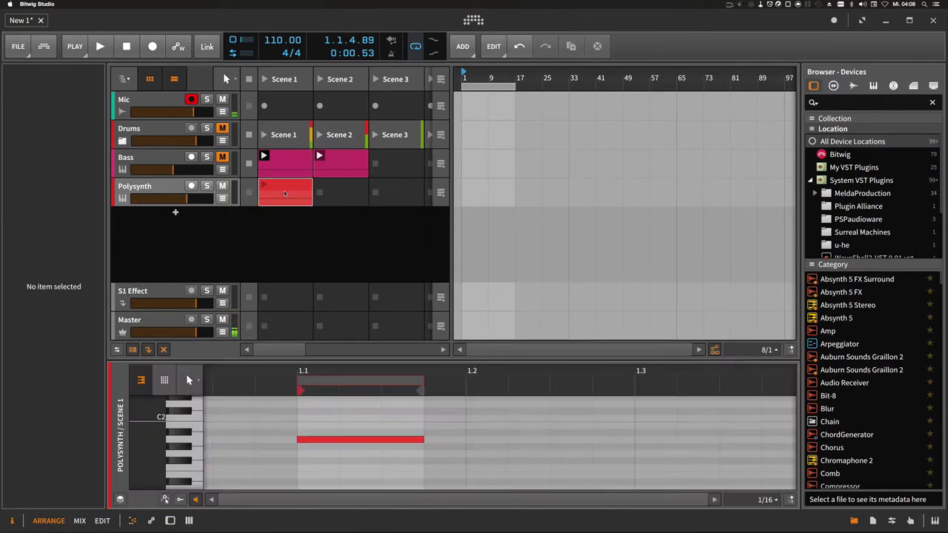
Play the Polysynth clip and disable its Next Action by setting the time after which it triggers to 0.0.0.00.
left_click(263, 188)
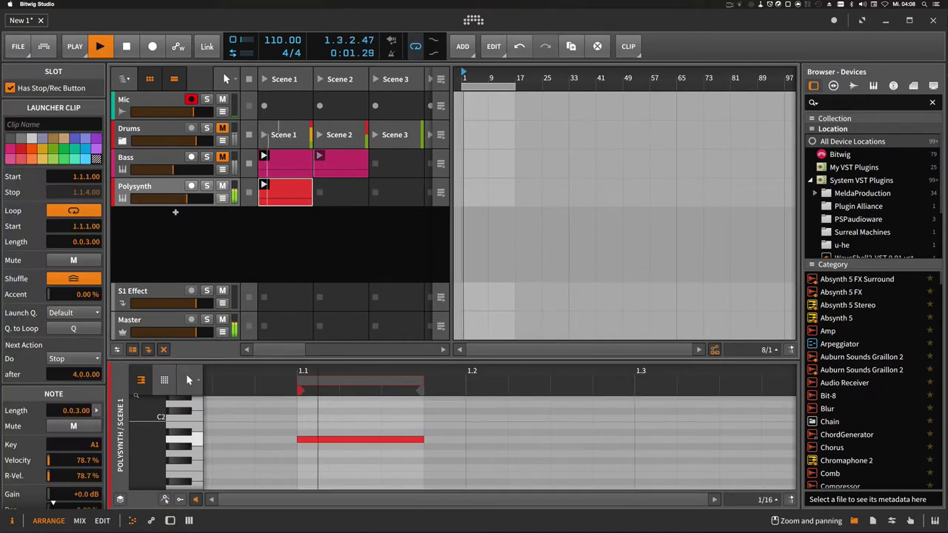
left_click(78, 359)
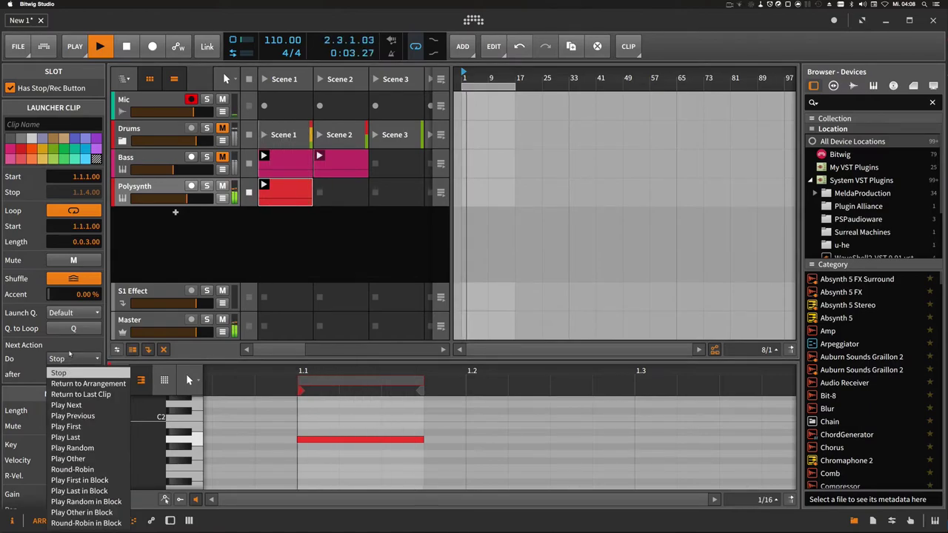
left_click(81, 358)
left_click_drag(76, 374, 76, 393)
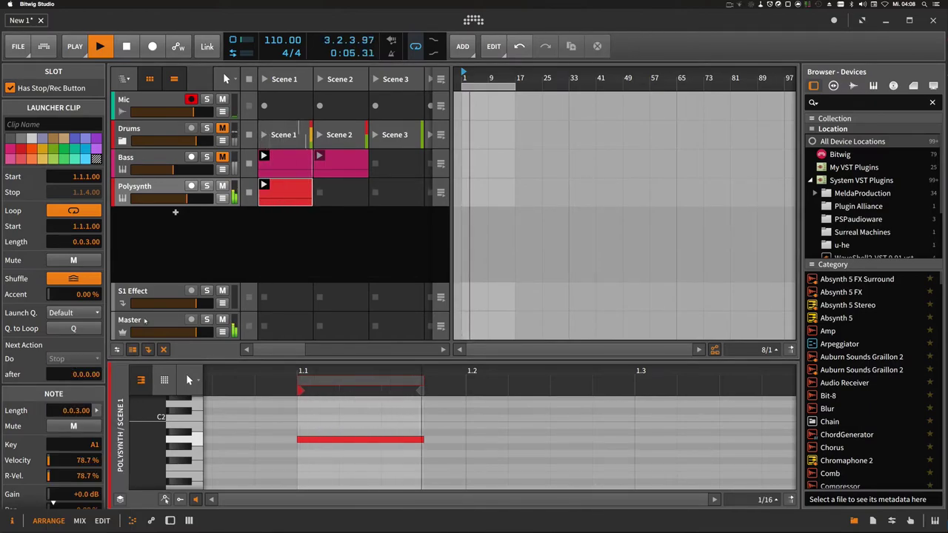
left_click(272, 229)
Lengthen the Polysynth clip's loop and its A1 note to one full beat.
left_click(342, 370)
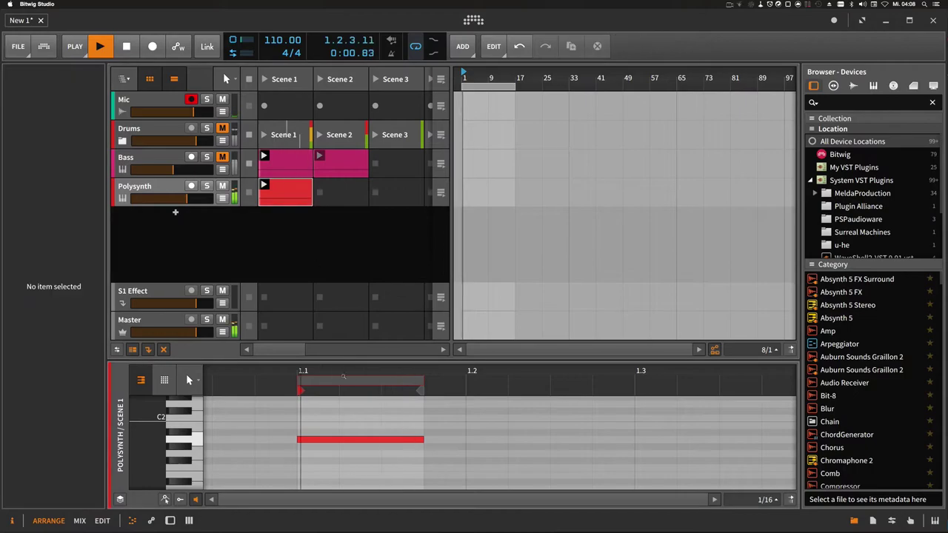
left_click_drag(320, 372, 319, 348)
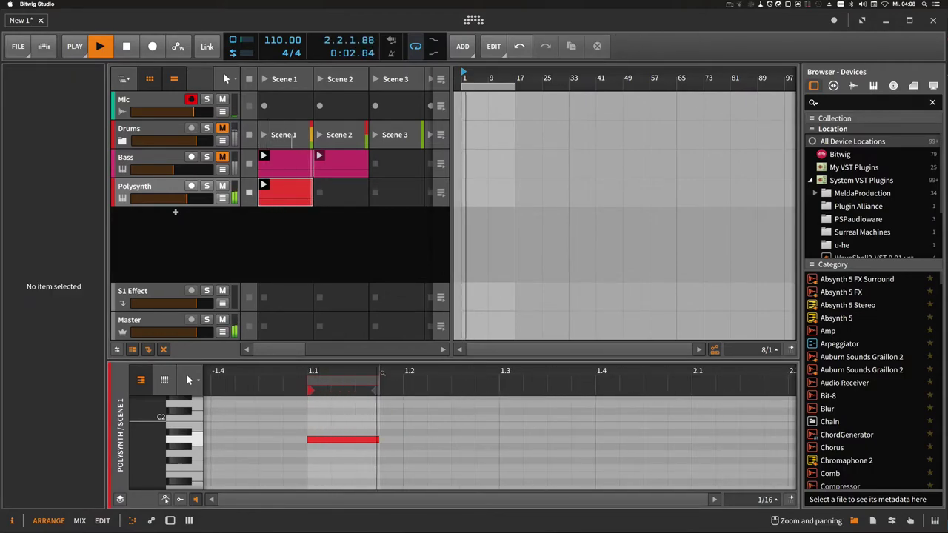
left_click_drag(378, 381, 403, 381)
left_click_drag(377, 440, 398, 440)
left_click_drag(369, 379, 374, 375)
Set the Polysynth's first oscillator to 4' and add a Reverb after the synth.
double_click(177, 191)
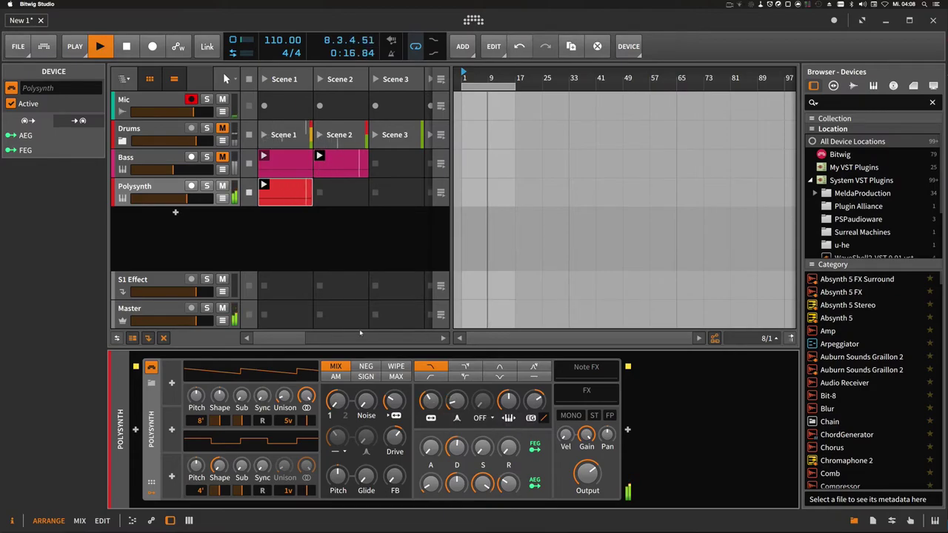
left_click_drag(201, 423, 211, 387)
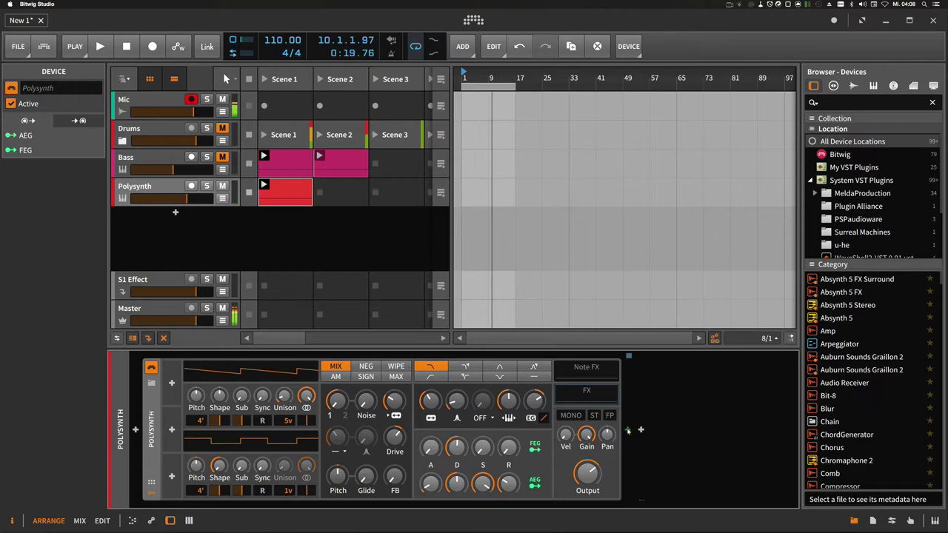
left_click(627, 431)
type("rev")
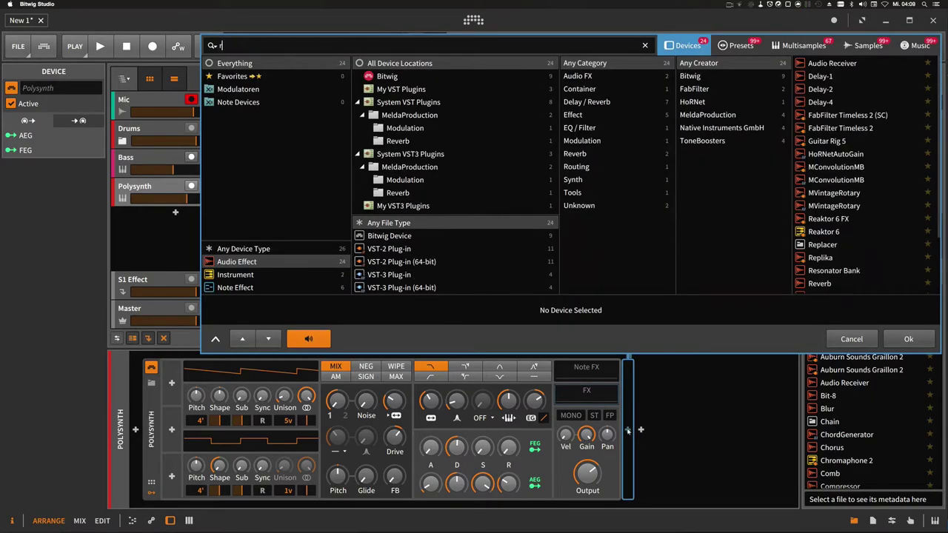
double_click(819, 154)
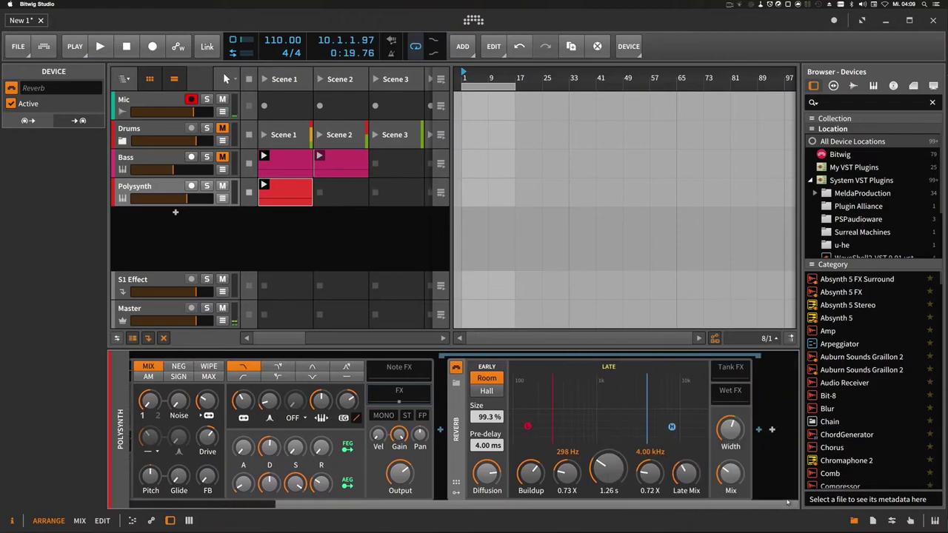
Add a Delay-2 device after the Reverb on the Polysynth track.
left_click(759, 431)
type("de")
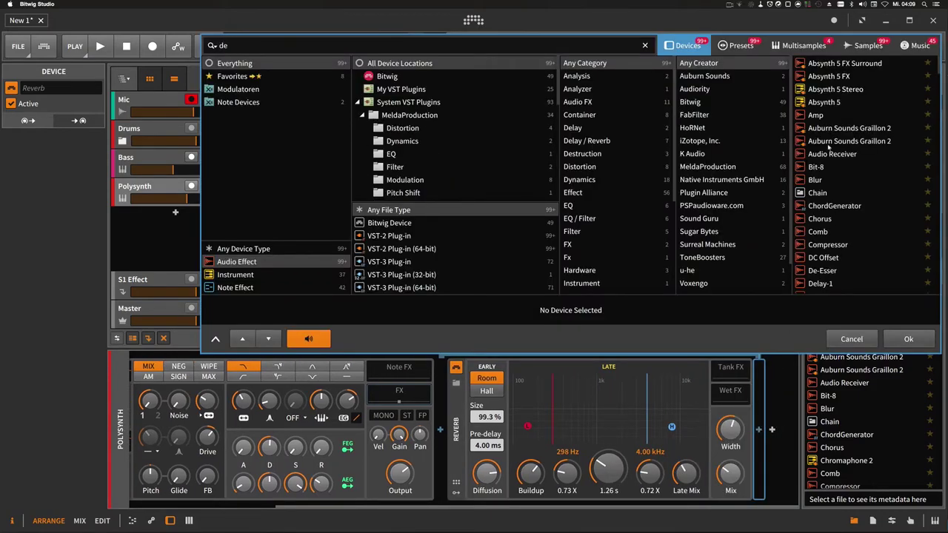
type("lay")
double_click(820, 75)
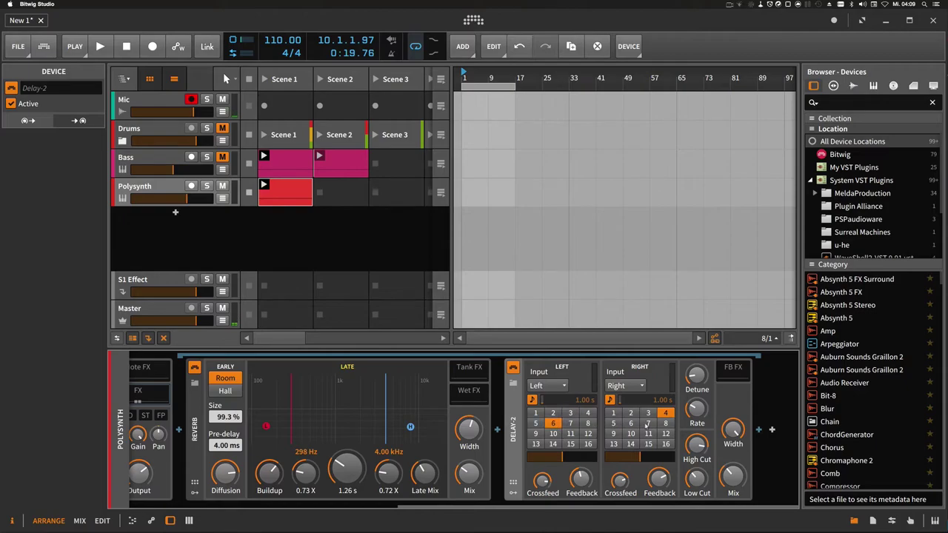
Add a Random modulator to the Polysynth and map it to OSC1 Pitch with an amount of 0.183.
key("space")
left_click_drag(489, 508, 218, 512)
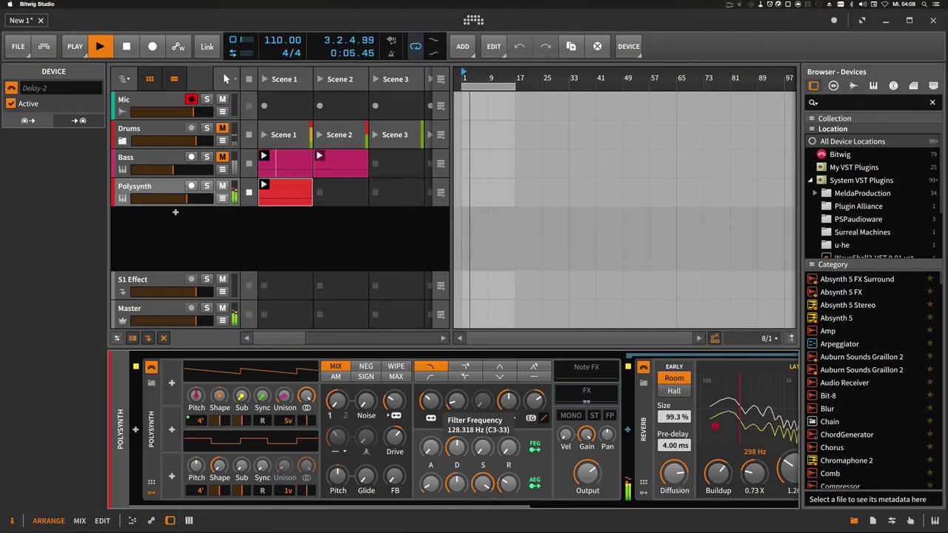
left_click(172, 384)
type("rand")
key("Return")
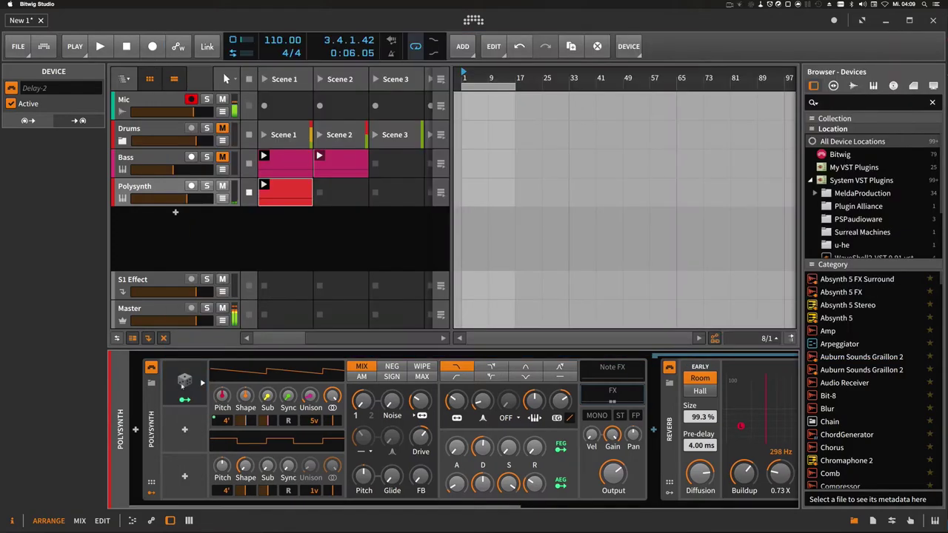
left_click(184, 400)
left_click_drag(221, 396, 222, 391)
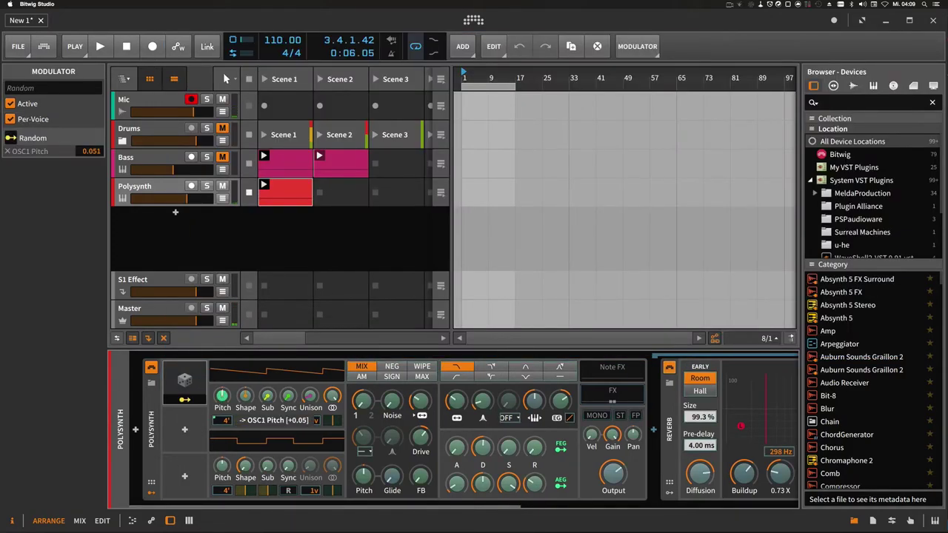
left_click(201, 382)
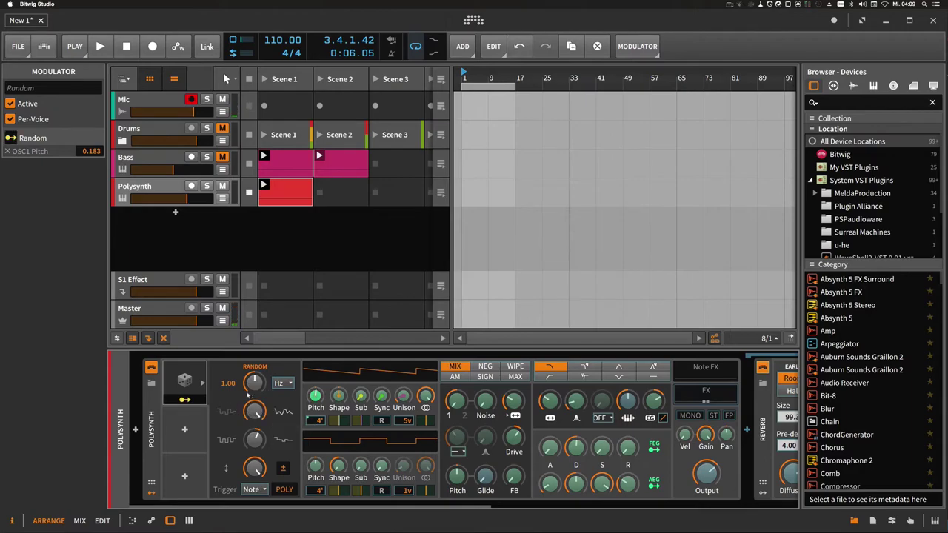
Duplicate the Random modulator, map the copy to Filter Oscillator FM by 10.29, and set its rate to 0.18 Hz.
left_click_drag(190, 382, 185, 428)
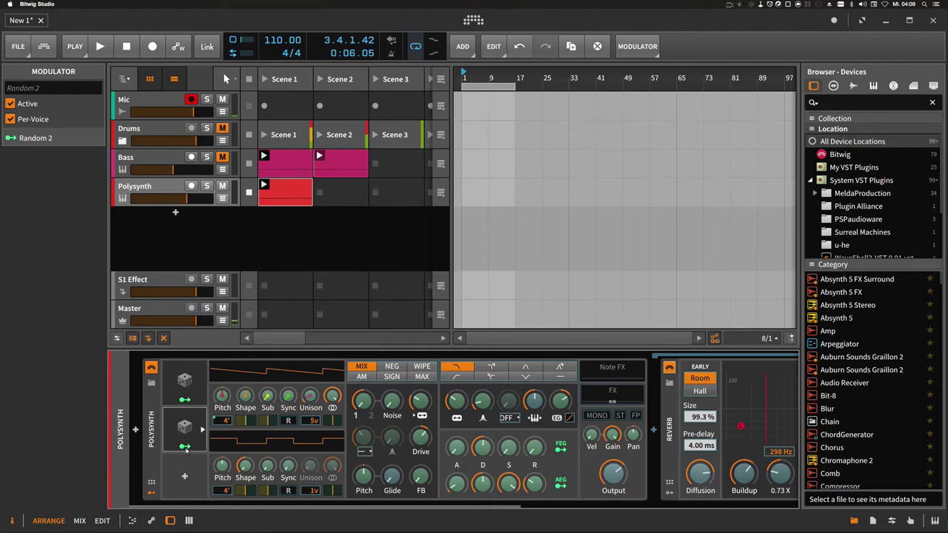
left_click_drag(421, 407, 421, 392)
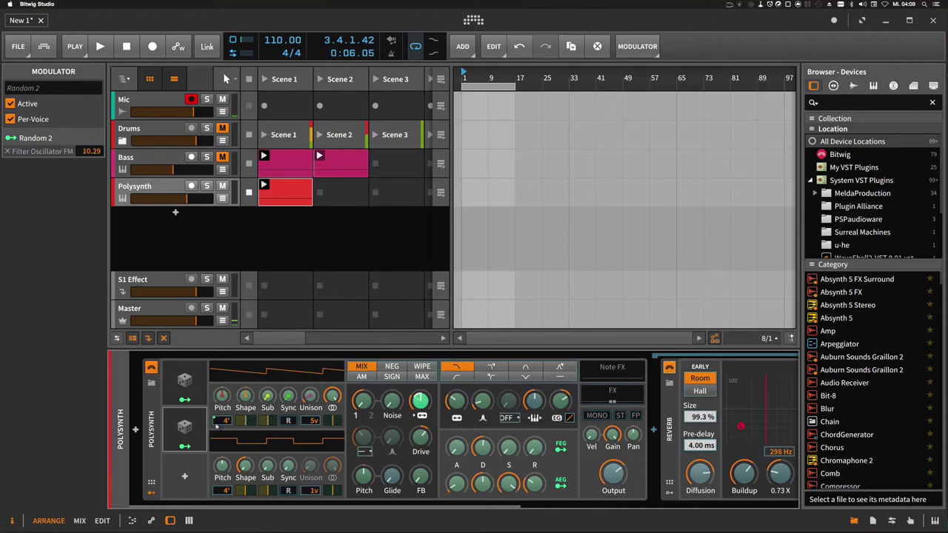
left_click(202, 429)
left_click_drag(255, 382, 241, 401)
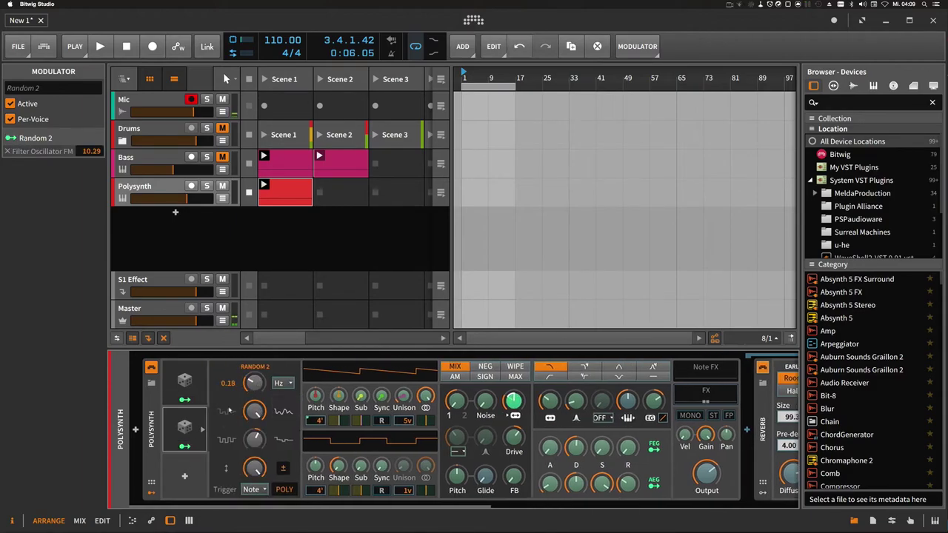
Start playback and set the trigger mode of both Random modulators to Free.
key("space")
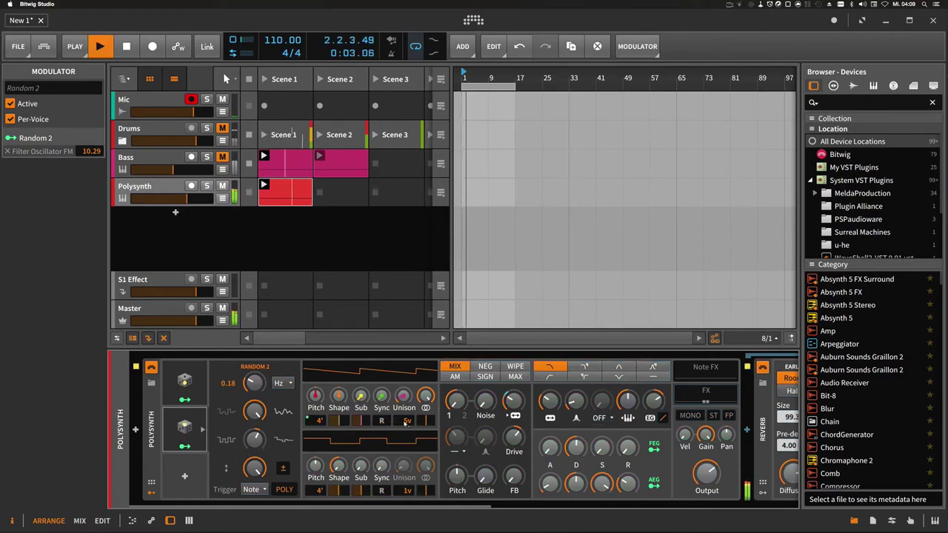
left_click(195, 384)
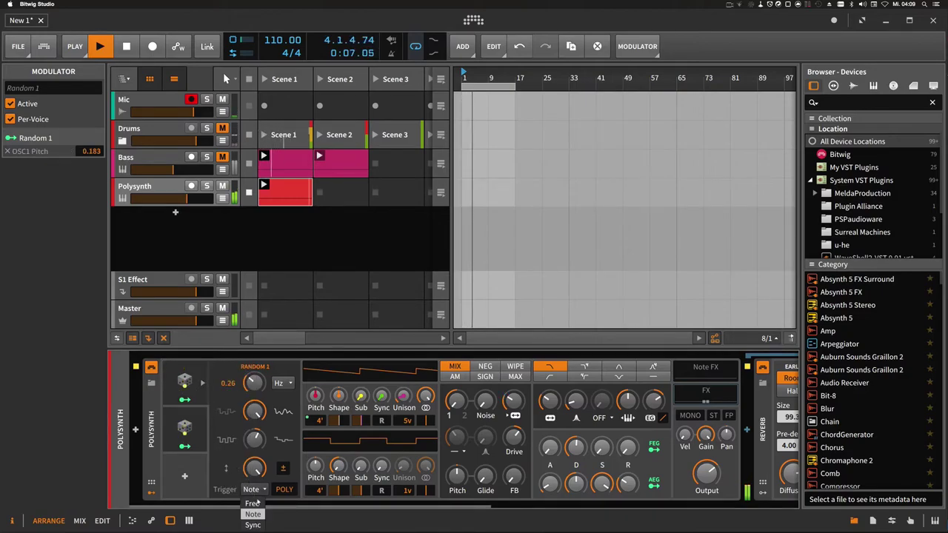
left_click(184, 426)
left_click(252, 490)
left_click(252, 503)
Copy Random into the third modulator slot and map it to Filter Frequency by 26.00, with a rate of 0.95 Hz.
left_click(186, 431)
left_click(184, 476)
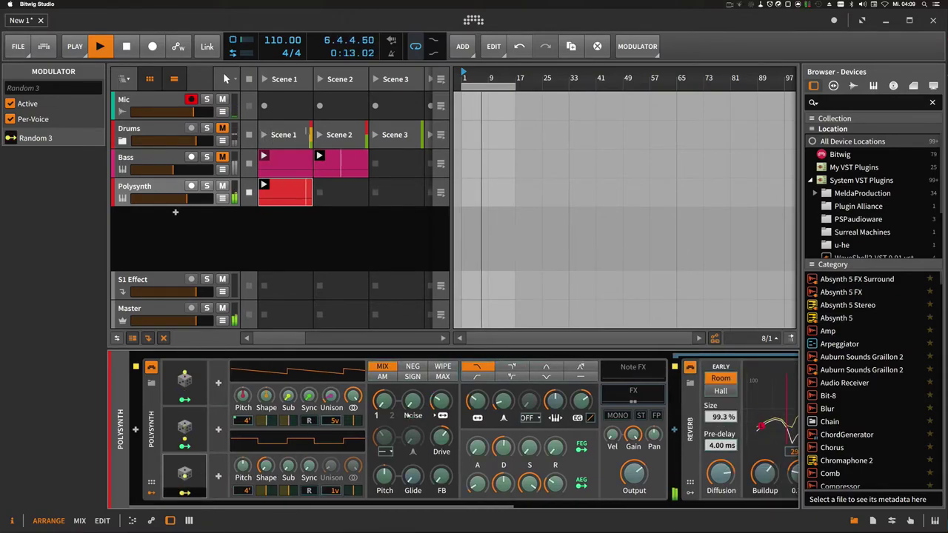
left_click_drag(477, 401, 477, 392)
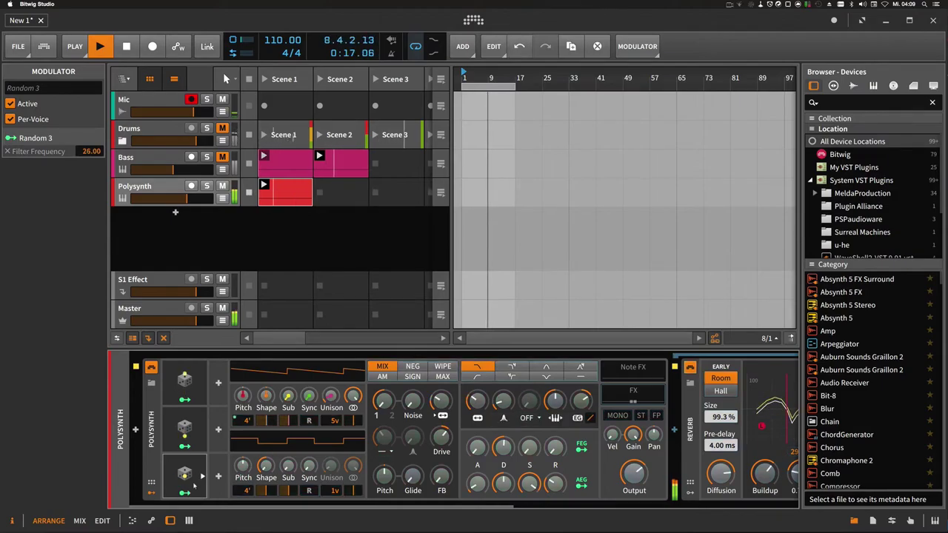
left_click(203, 478)
mouse_move(254, 382)
left_mouse_down()
mouse_move(254, 367)
mouse_move(254, 388)
left_mouse_up()
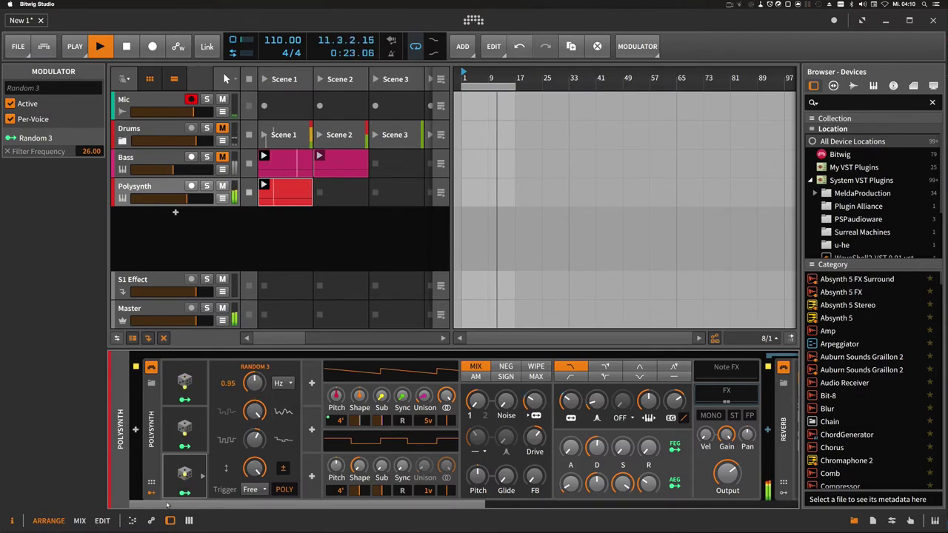
Rename the Polysynth track as lead.
left_click(149, 187)
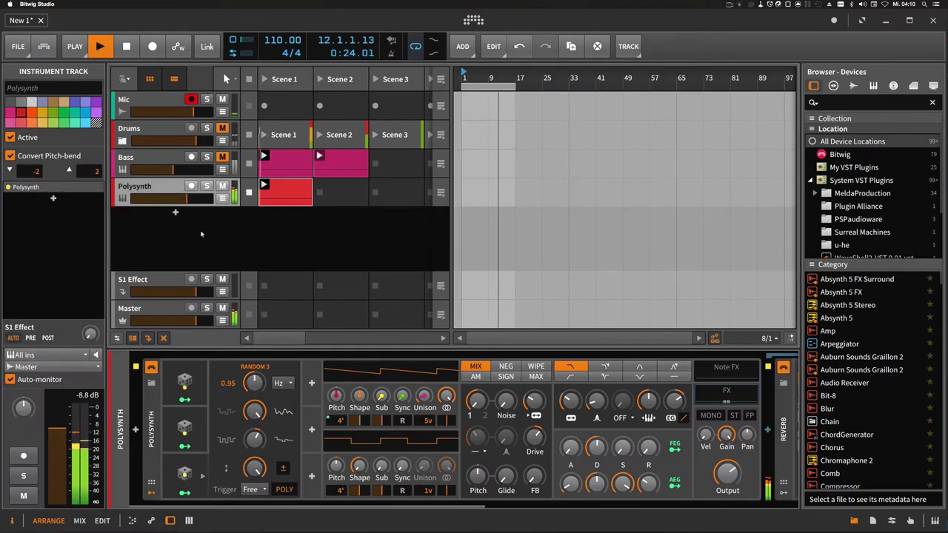
double_click(150, 186)
type("lead")
key("Return")
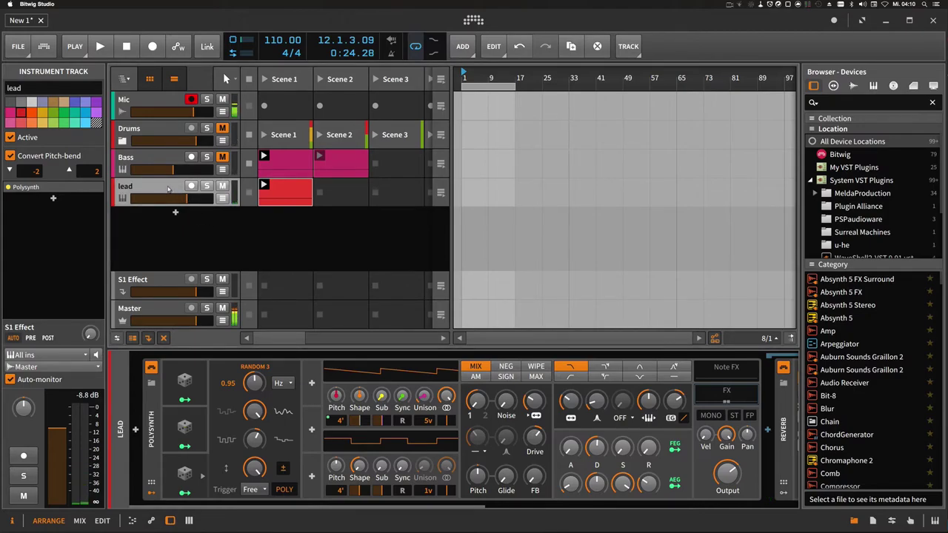
Duplicate the lead track and transpose the note in the copy's Scene 1 clip up to C2.
key("ctrl+d")
double_click(286, 221)
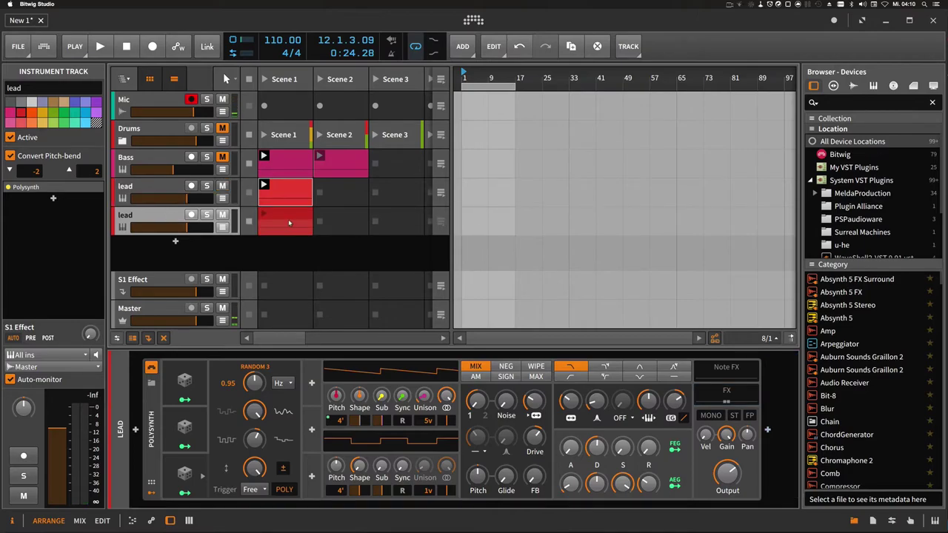
left_click_drag(278, 374, 278, 352)
left_click(280, 439)
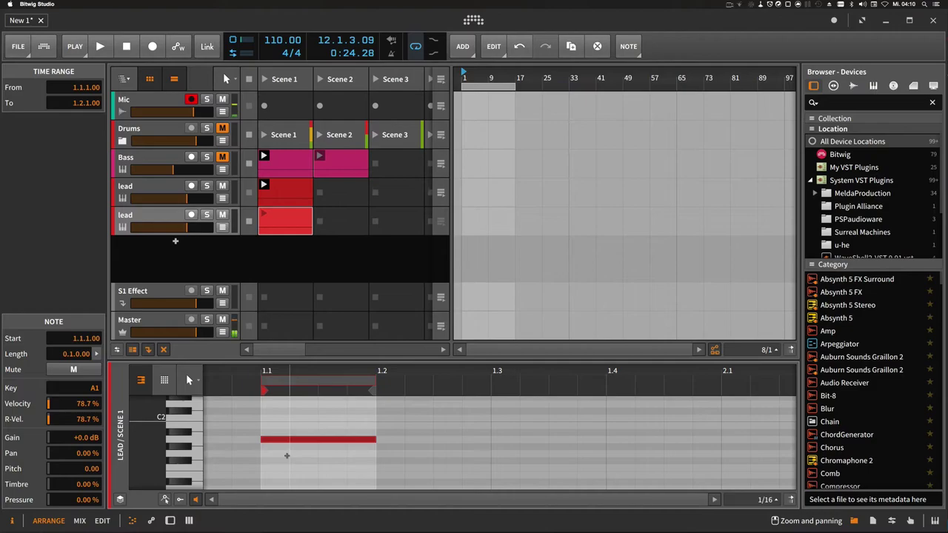
key("Up")
key("Up")
key("Up")
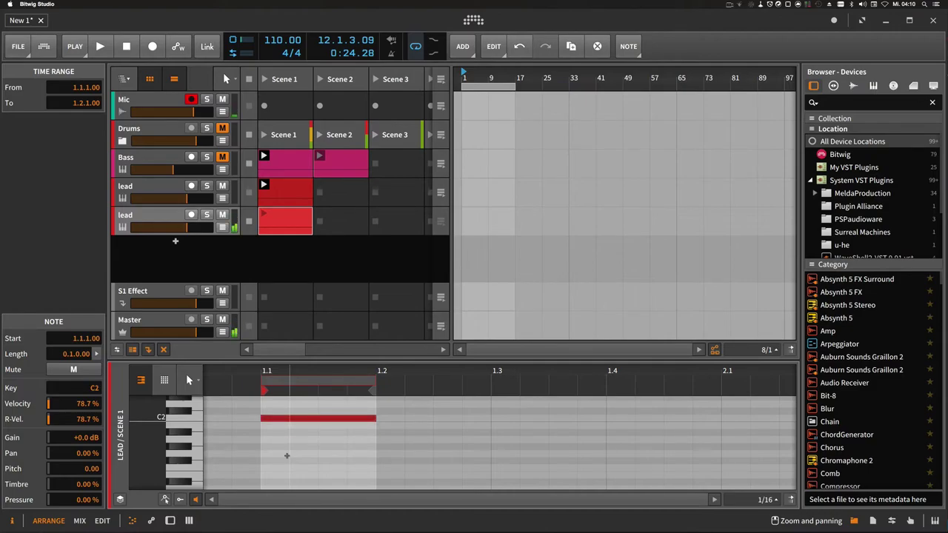
Launch the duplicated lead track's Scene 1 clip and lower that track's volume slightly.
left_click(261, 217)
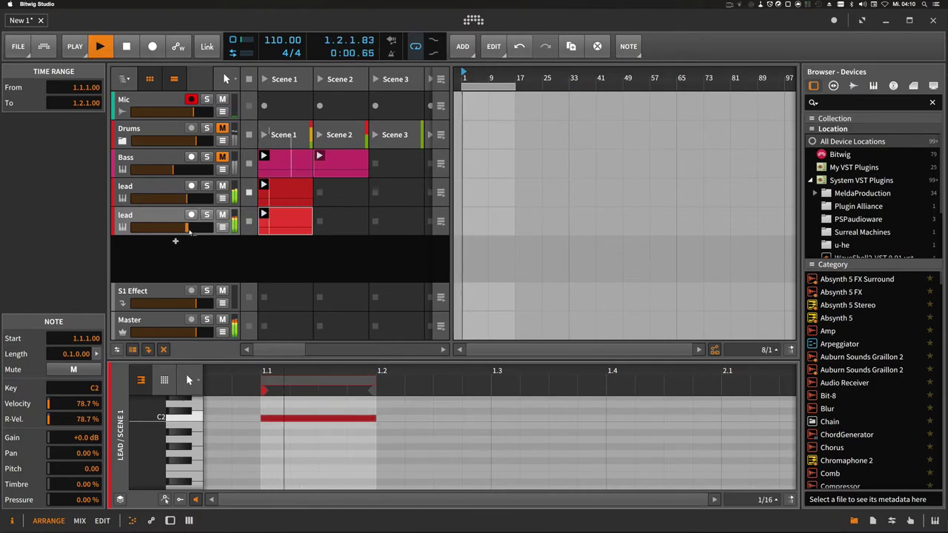
left_click_drag(186, 227, 185, 228)
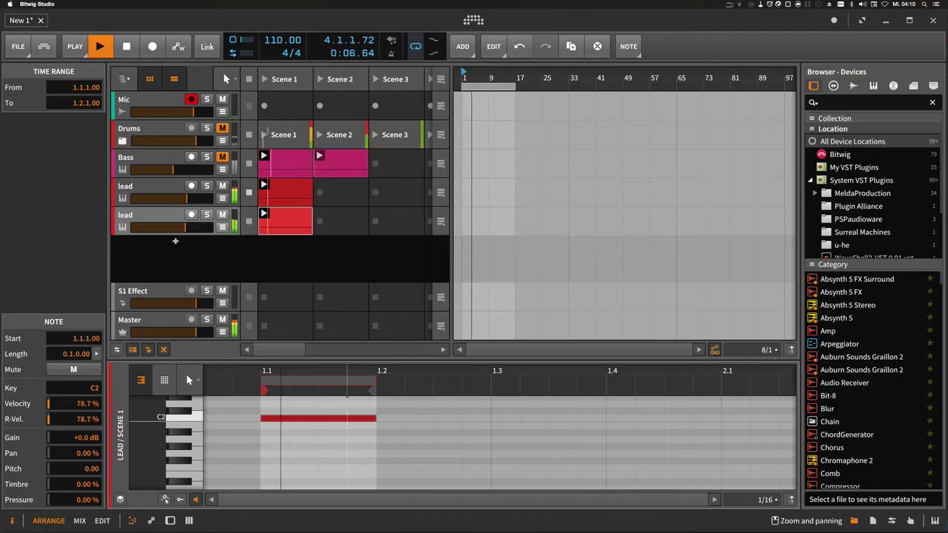
Stop playback and copy the lower lead track's Scene 1 clip to Scene 2.
key("space")
left_click_drag(328, 374, 327, 359)
left_click_drag(285, 222, 339, 227)
Set the lower lead track's Scene 1 clip to Play Next as its Next Action after 2.0.0.00.
left_click(288, 225)
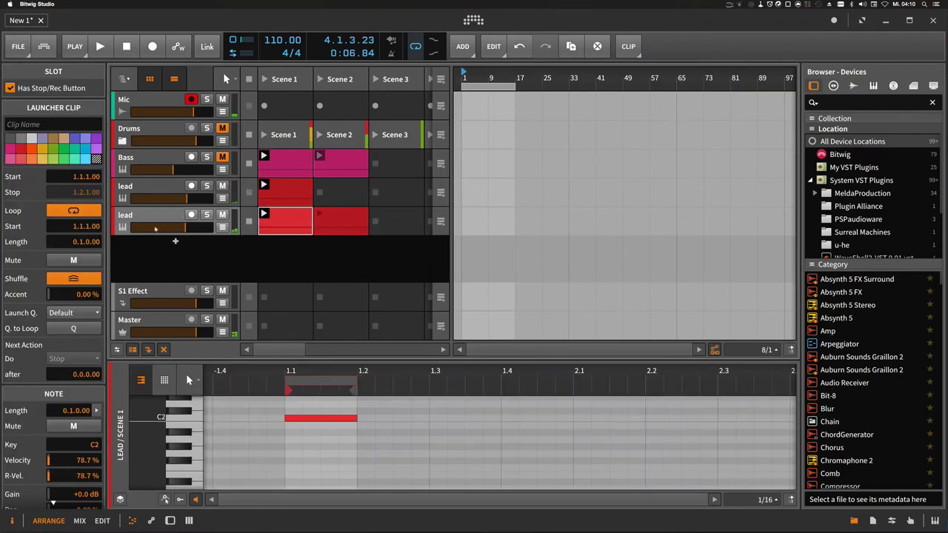
double_click(83, 376)
type("2")
key("Return")
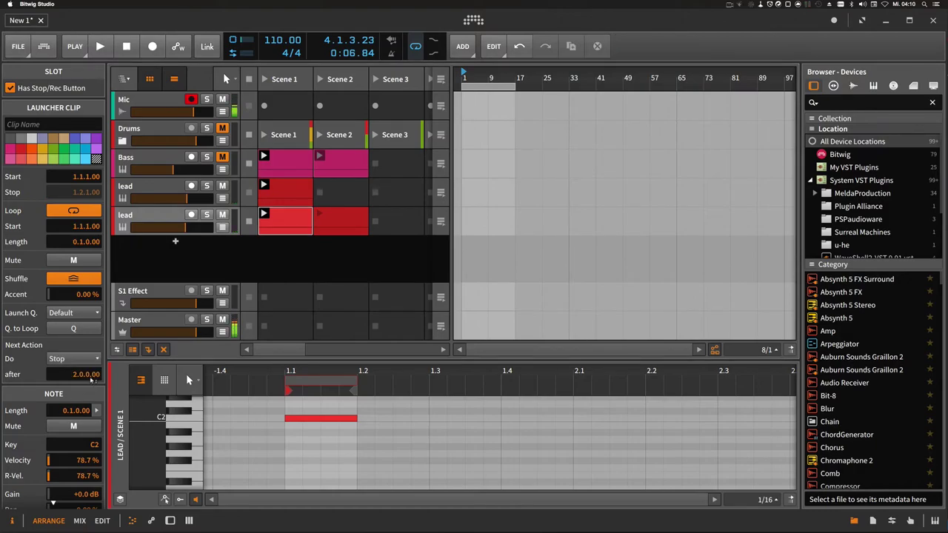
left_click(87, 360)
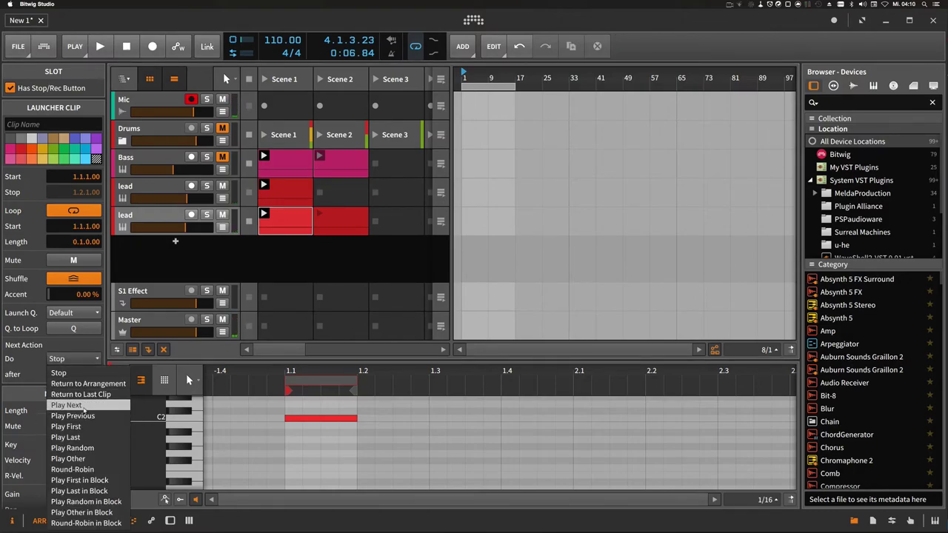
left_click(86, 428)
Set the lower lead track's Scene 2 clip to Play Other as its Next Action after 2.0.0.00.
left_click(344, 232)
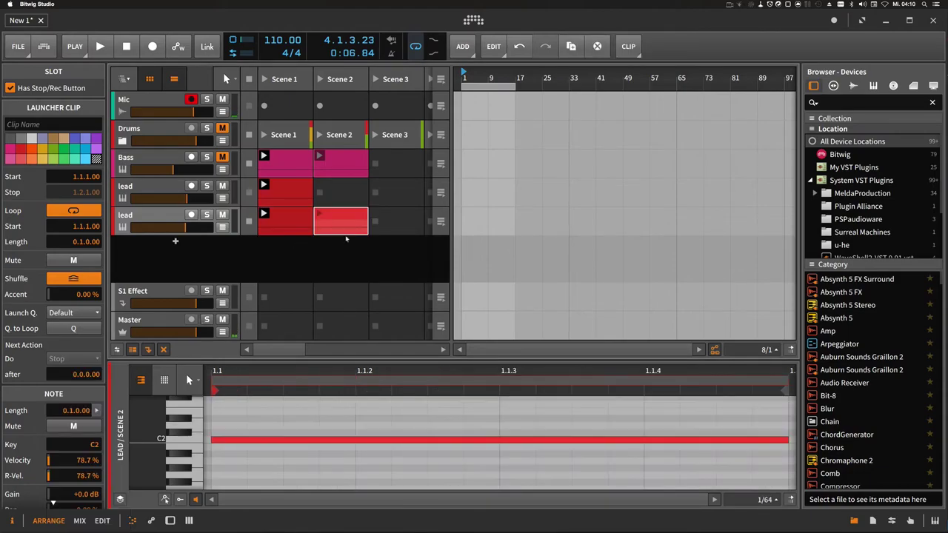
left_click_drag(359, 371, 319, 352)
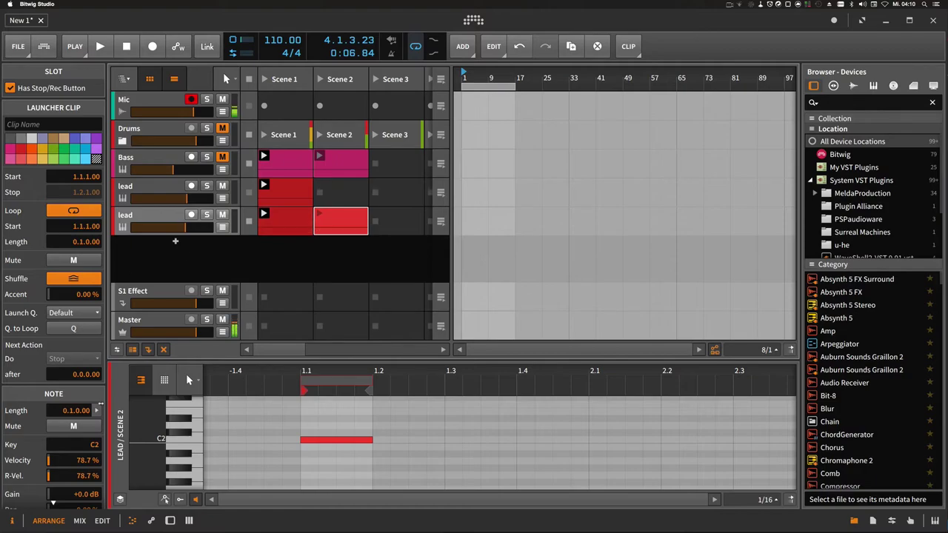
double_click(85, 377)
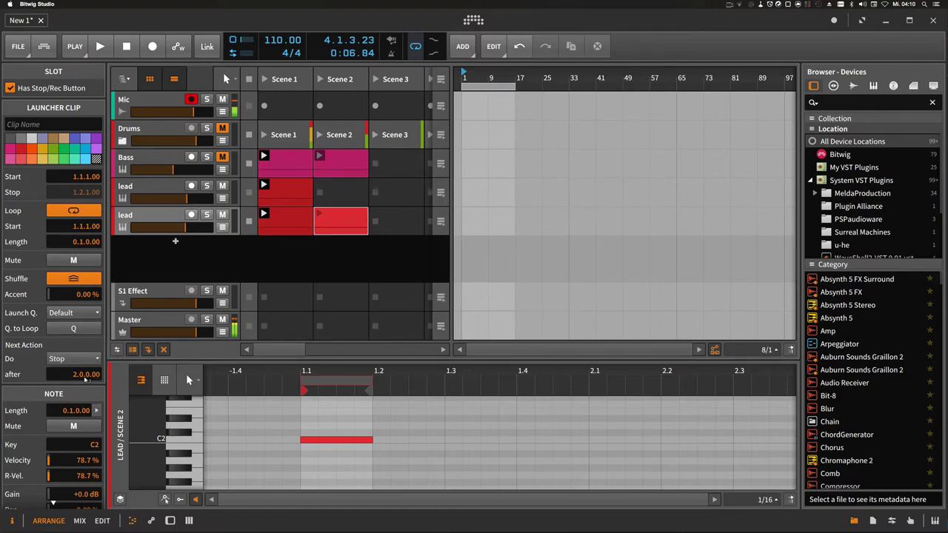
left_click(95, 360)
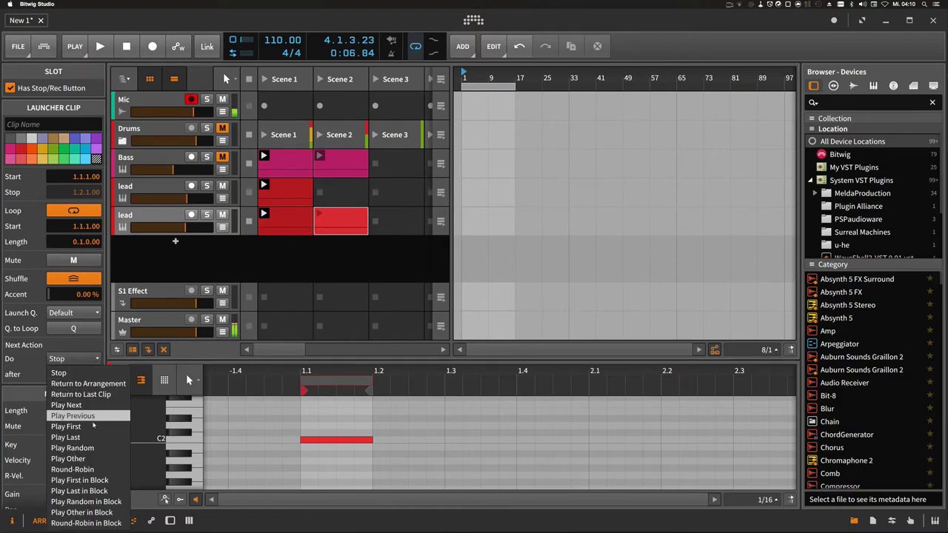
left_click(89, 459)
Copy the lower lead track's Scene 2 clip to Scene 3 and transpose the copy's note up to D2.
mouse_move(348, 229)
left_mouse_down()
mouse_move(394, 228)
mouse_move(349, 227)
left_mouse_up()
left_click(393, 227)
left_click(355, 226)
left_click(394, 229)
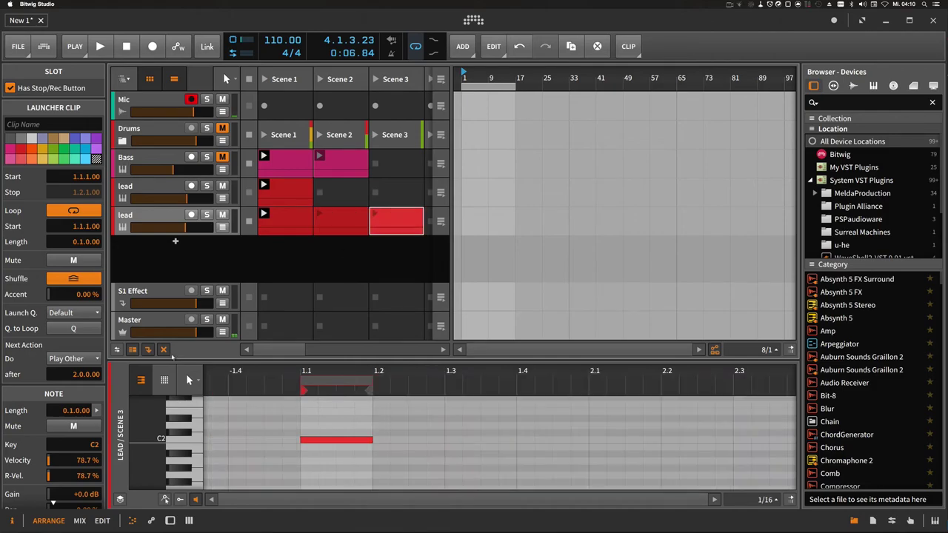
scroll(342, 385, "left", 1)
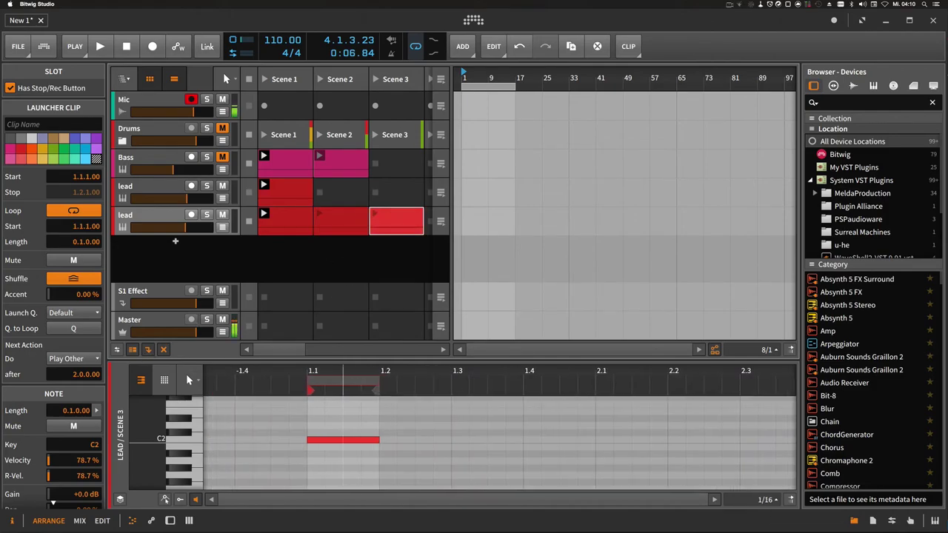
left_click(338, 445)
key("super+a")
key("Up")
key("Up")
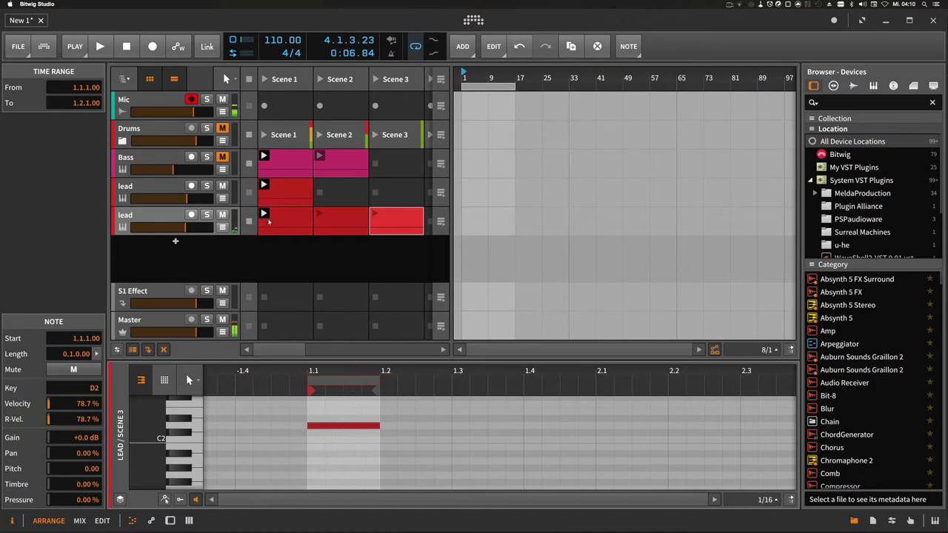
Start playback and show the lower lead track's Polysynth device.
key("space")
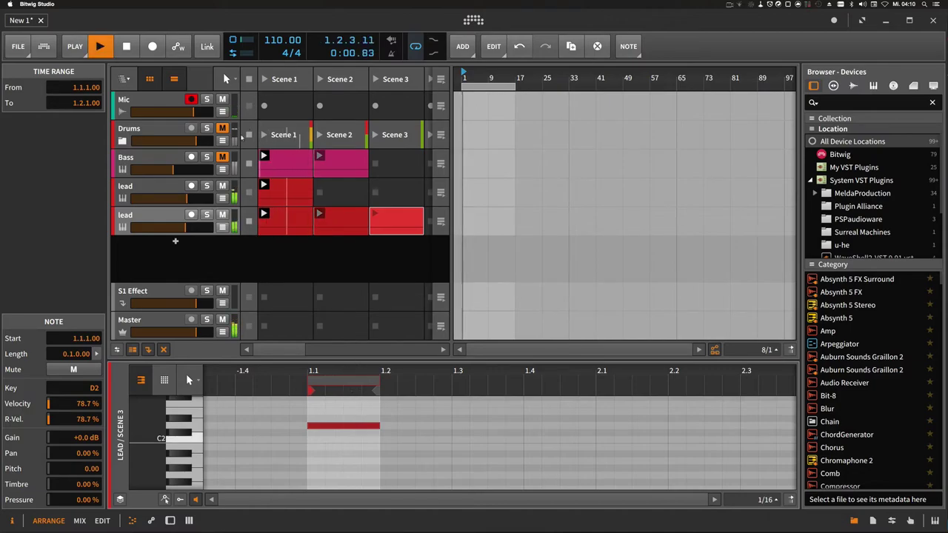
key("d")
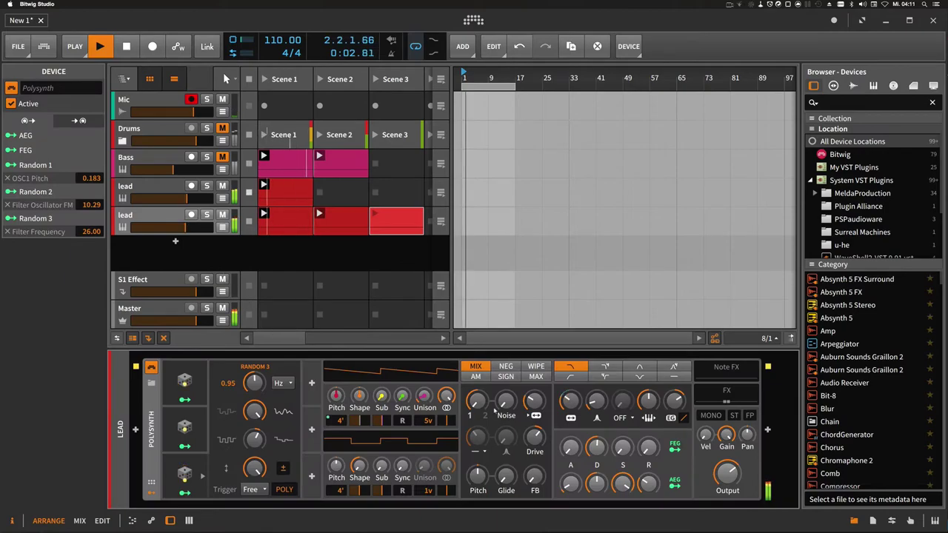
left_click_drag(382, 397, 381, 370)
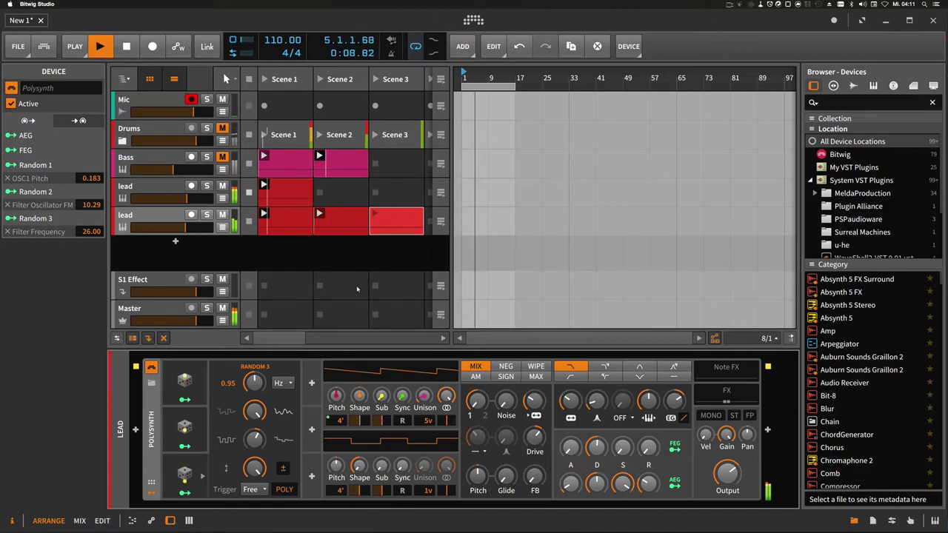
Duplicate the lower lead track and delete all three clips from the copy.
left_click(163, 220)
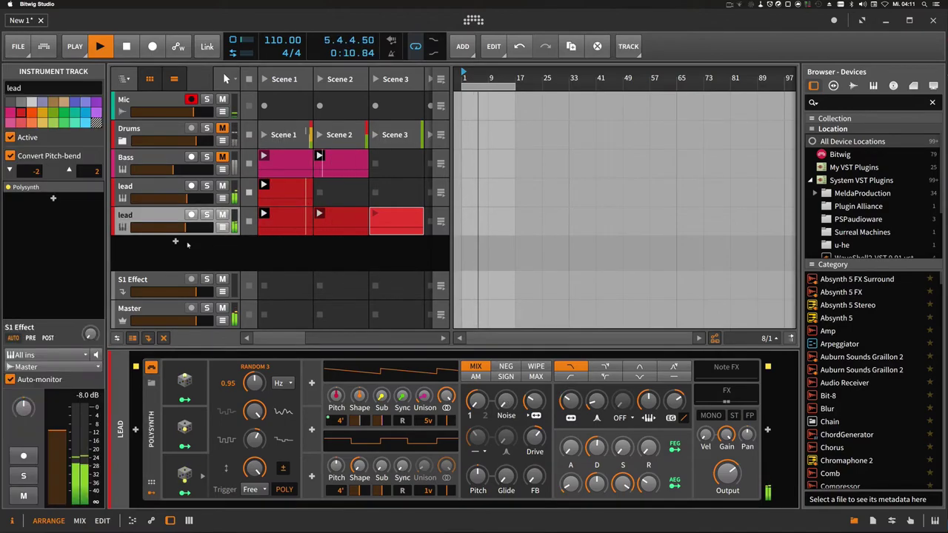
key("ctrl+d")
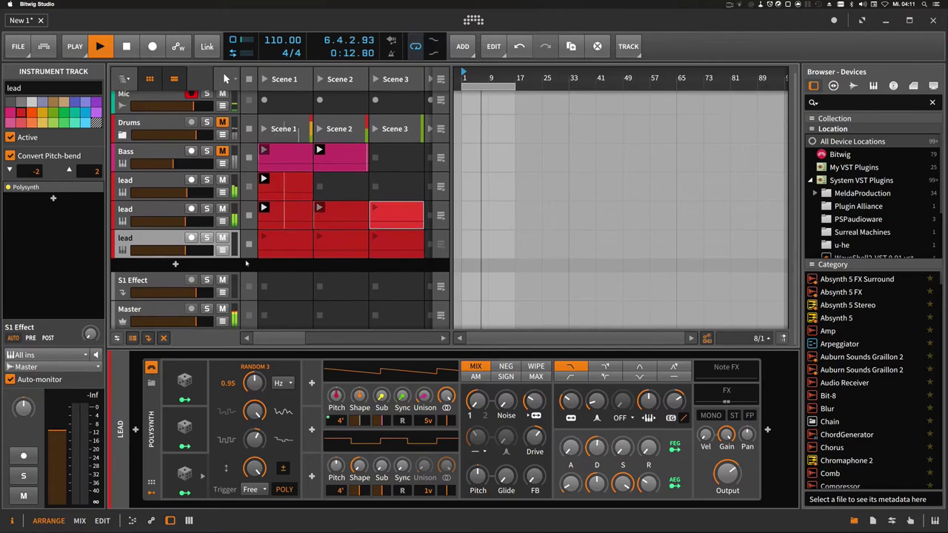
left_click(339, 248)
key("Delete")
left_click(387, 249)
key("Delete")
left_click(284, 249)
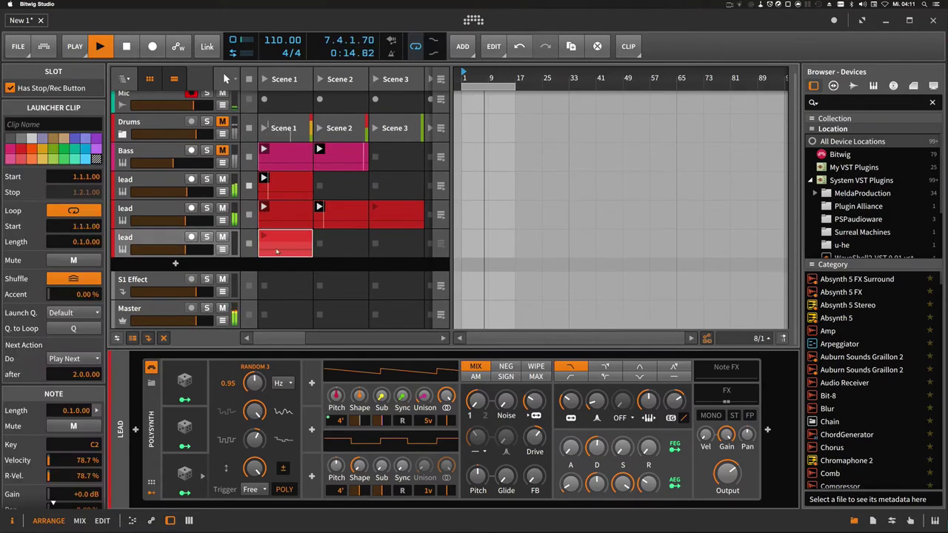
key("Delete")
Rename the duplicated, empty lead track as Pluck.
double_click(161, 239)
left_click(159, 239)
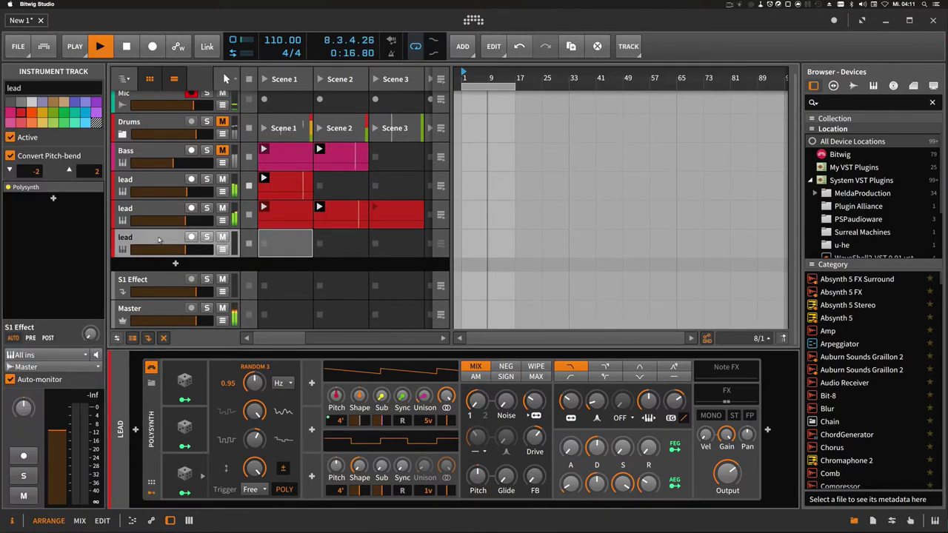
double_click(158, 239)
key("Return")
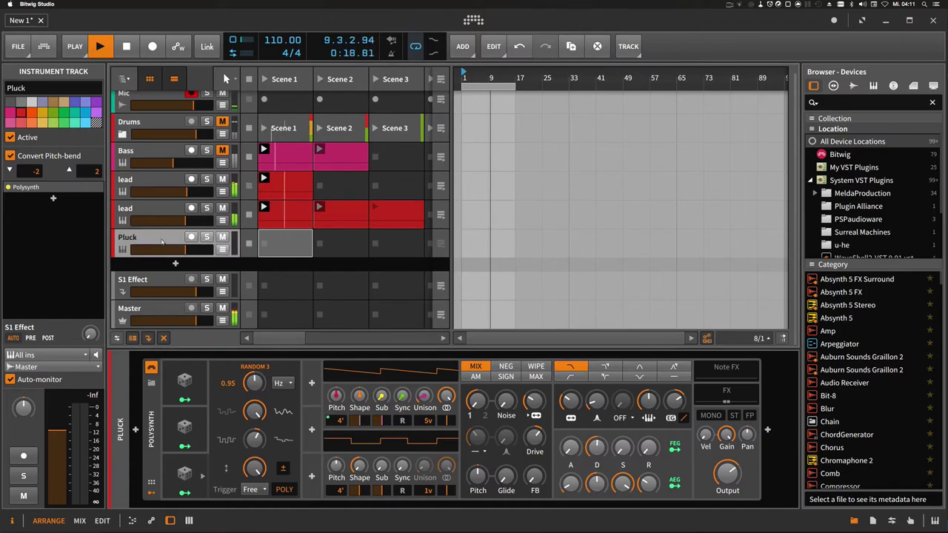
Create a clip in the Pluck track's Scene 1 slot containing an A2 note at beat 1.3.
double_click(281, 244)
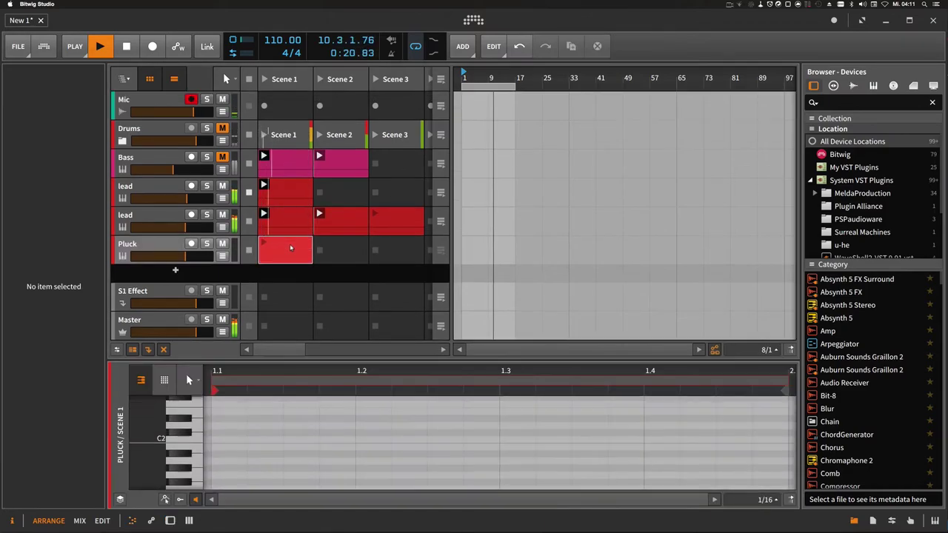
double_click(364, 440)
key("Down")
key("Down")
key("Down")
key("shift+Up")
Set the Pluck track's Reverb to Hall with 200 % size and a 3.95 s decay, and adjust the Delay-2 mix.
double_click(160, 247)
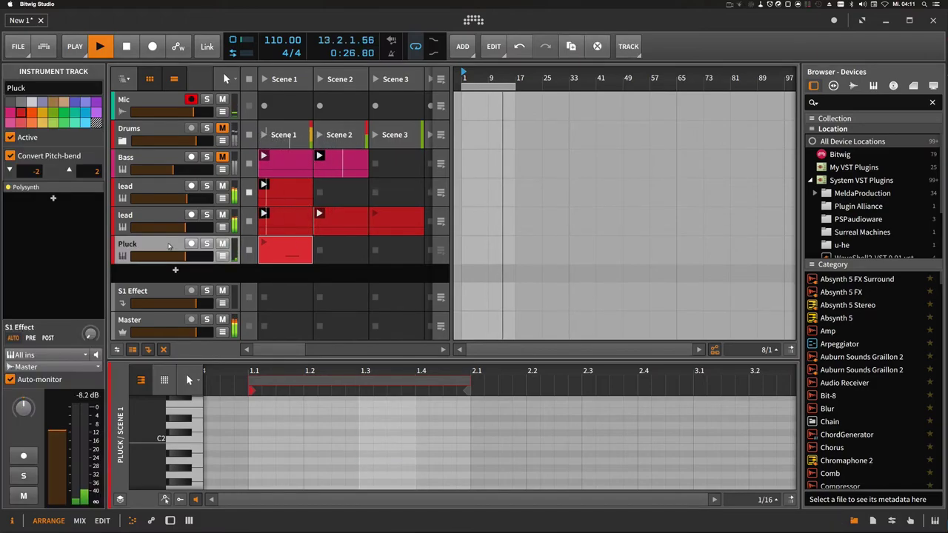
scroll(667, 445, "down", 5)
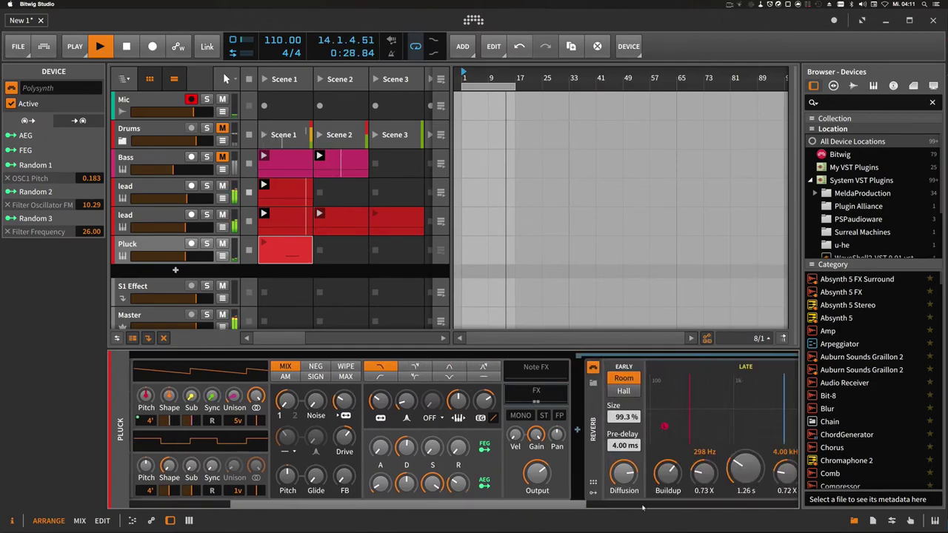
left_click_drag(597, 469, 597, 444)
left_click_drag(717, 475, 720, 400)
left_click(476, 390)
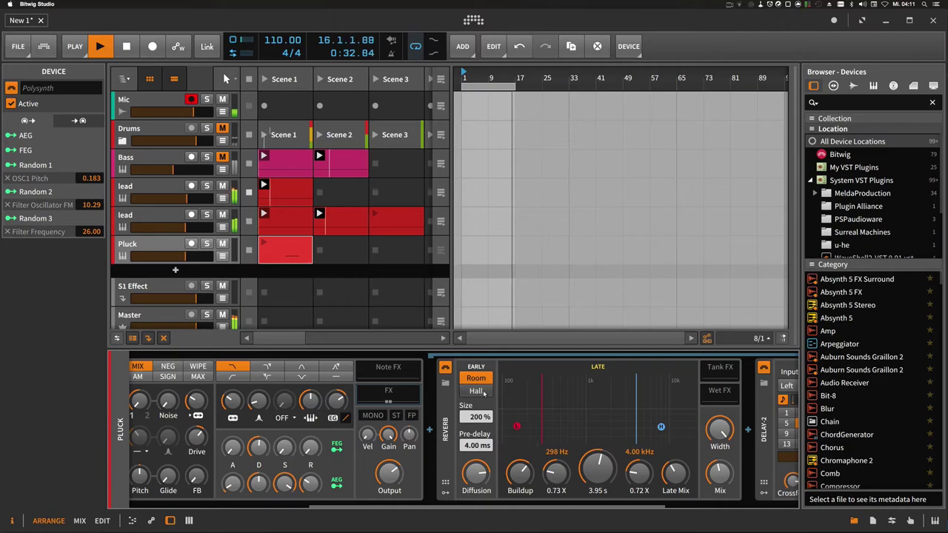
scroll(687, 498, "down", 3)
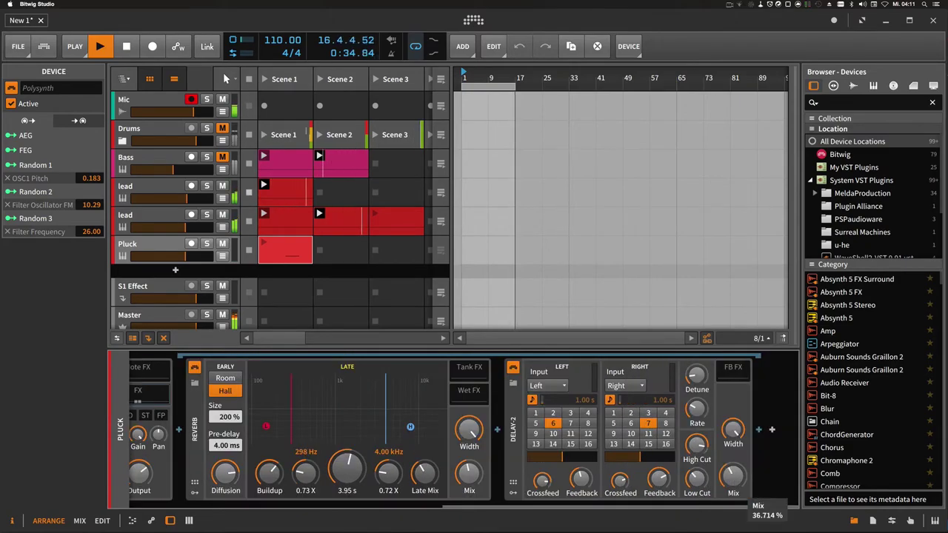
Launch the Pluck clip and lower the Pluck track's volume to about -15 dB.
left_click_drag(453, 506, 124, 486)
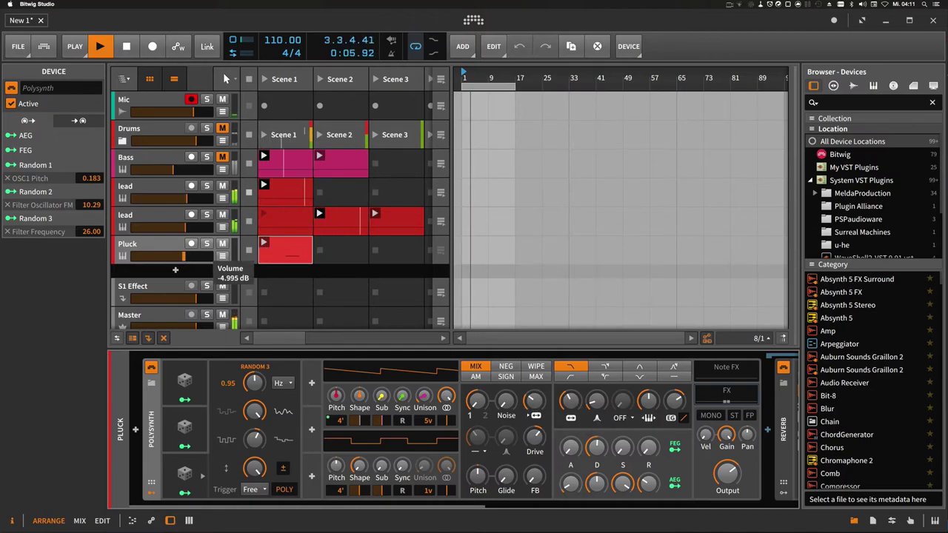
left_click_drag(183, 257, 166, 250)
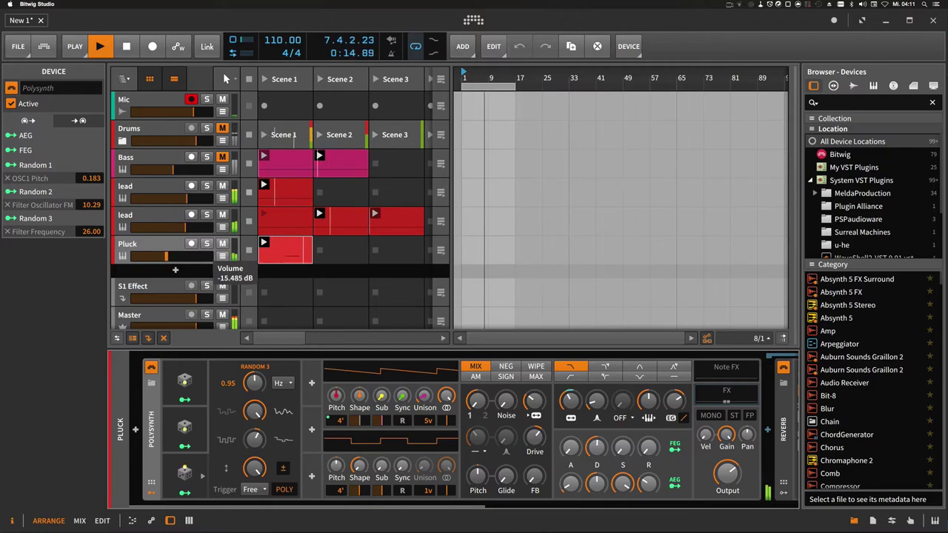
Set the Pluck track's Scene 1 clip to Play Random as its Next Action after 1.0.0.00.
left_click(299, 260)
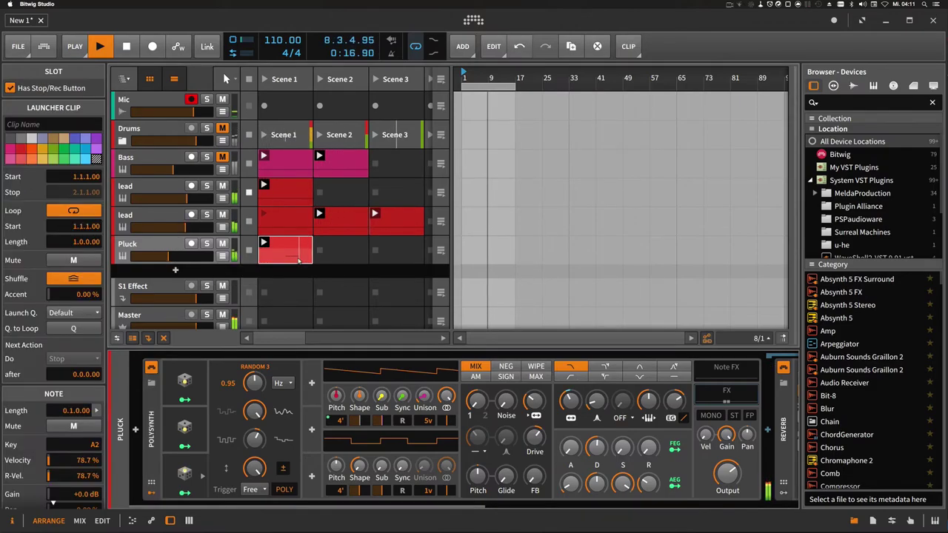
double_click(90, 376)
type("1")
key("Return")
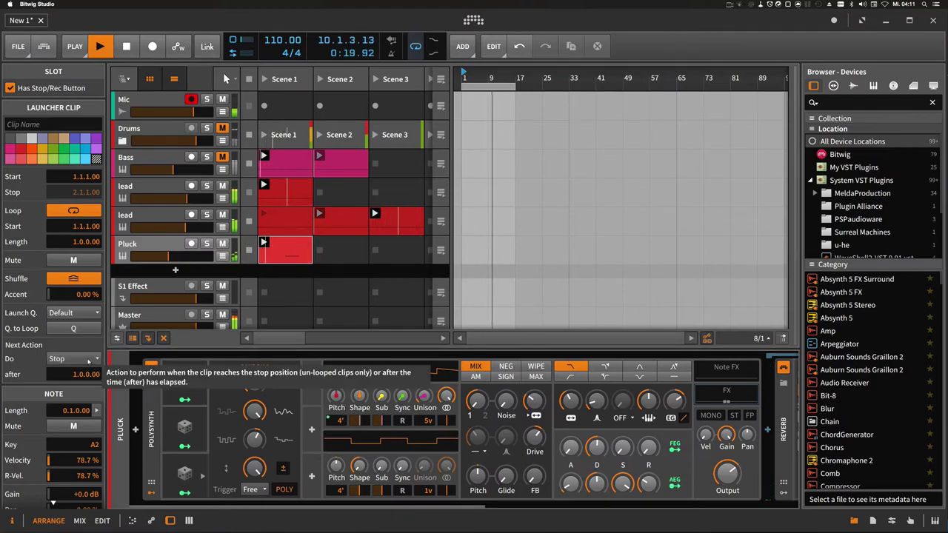
left_click(74, 359)
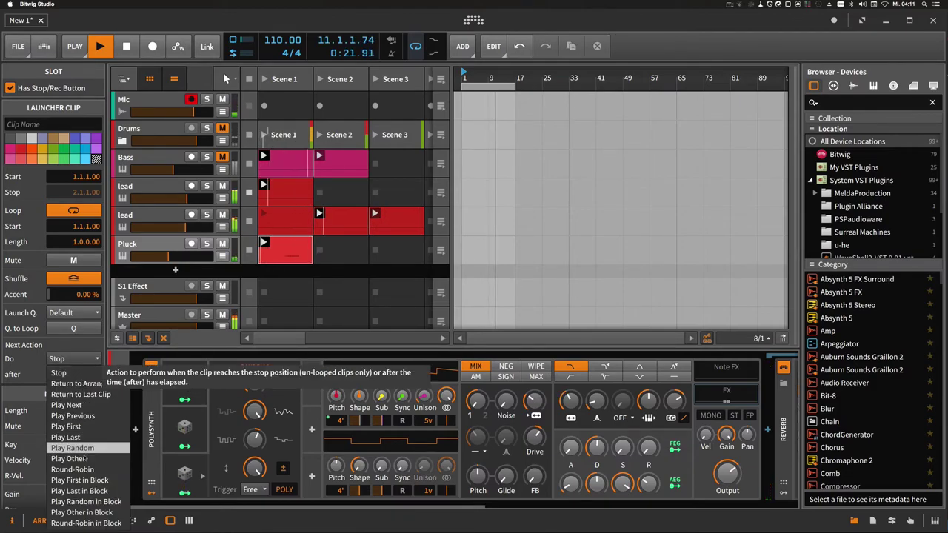
left_click(72, 449)
Copy the Pluck clip to Scene 2 and rework the copy into a short C3 note at 1.2.3 plus a G2 note at 1.3.
left_click_drag(296, 254, 349, 254, "alt")
double_click(349, 254)
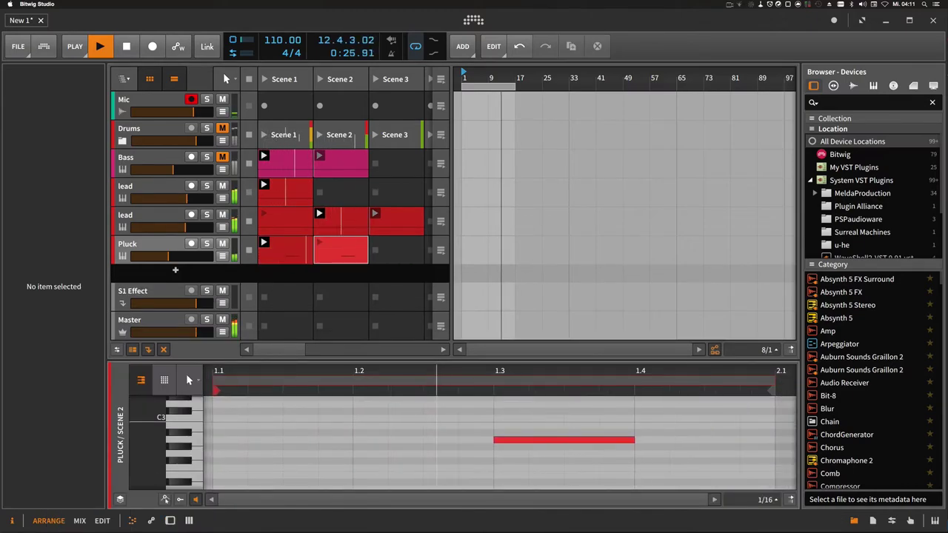
left_click_drag(445, 373, 374, 376)
double_click(350, 418)
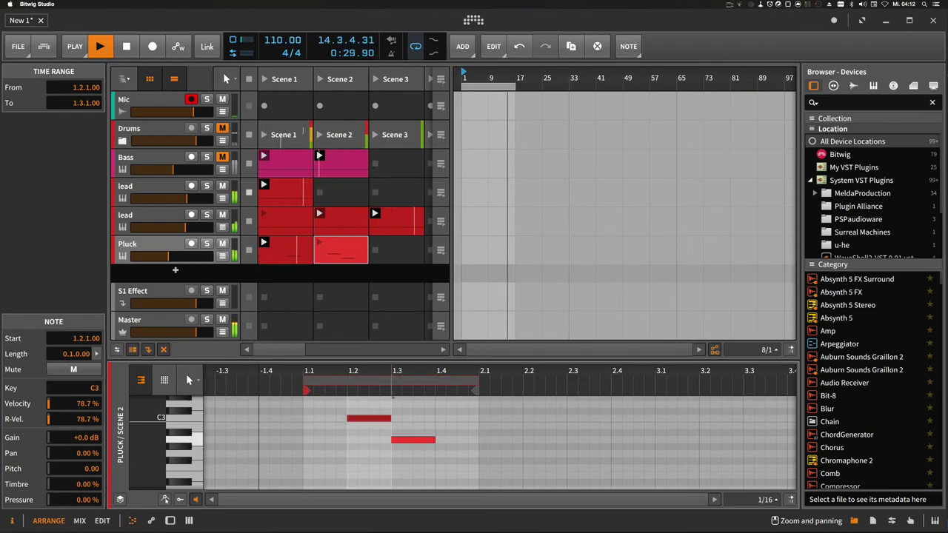
left_click_drag(390, 419, 410, 456)
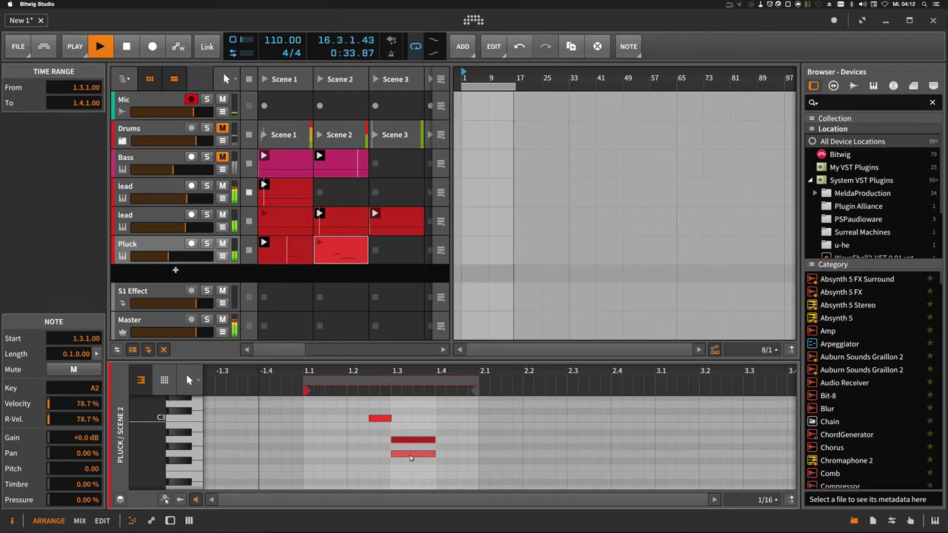
Copy the Pluck track's Scene 2 clip to Scene 3, add a D3 note at 1.4.3 and delete the C3 note.
left_click(289, 255)
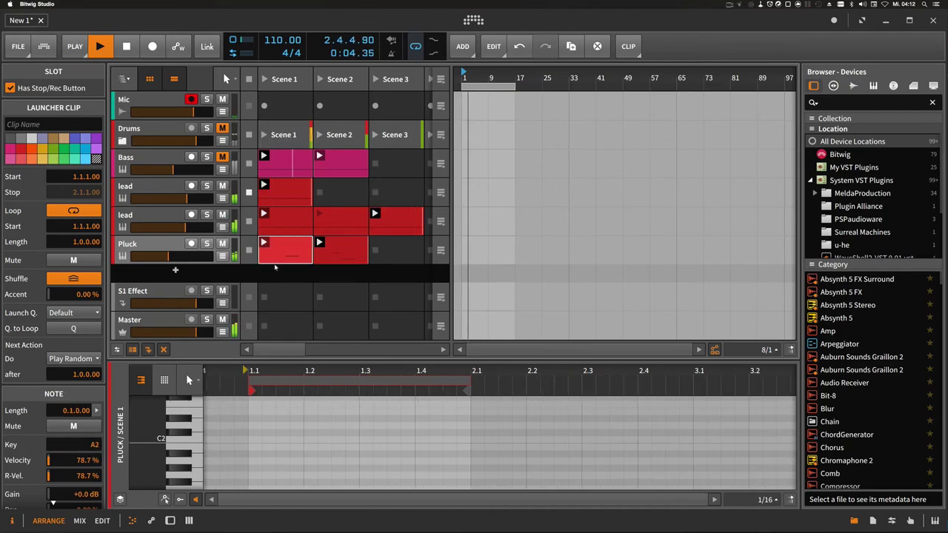
left_click(339, 257)
left_click(390, 259)
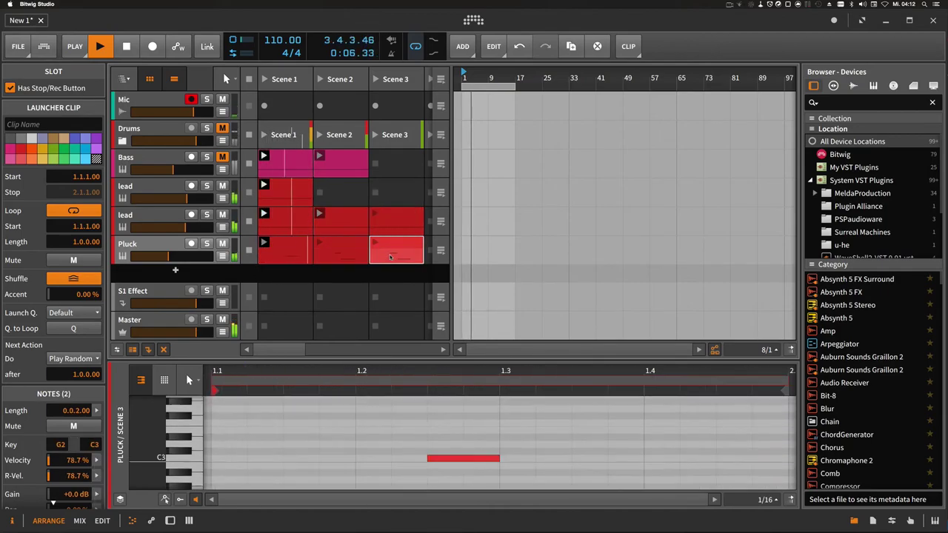
left_click_drag(470, 373, 423, 422)
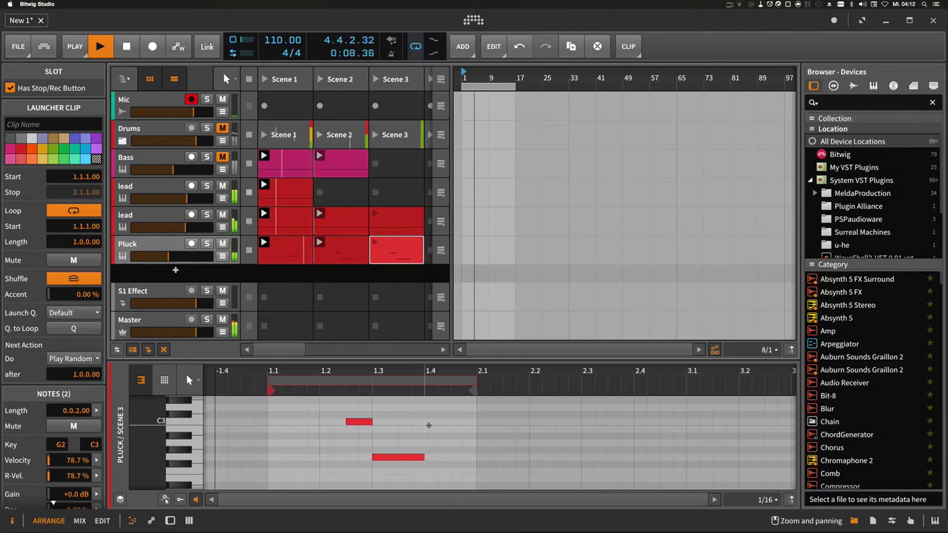
double_click(458, 409)
left_click(358, 421)
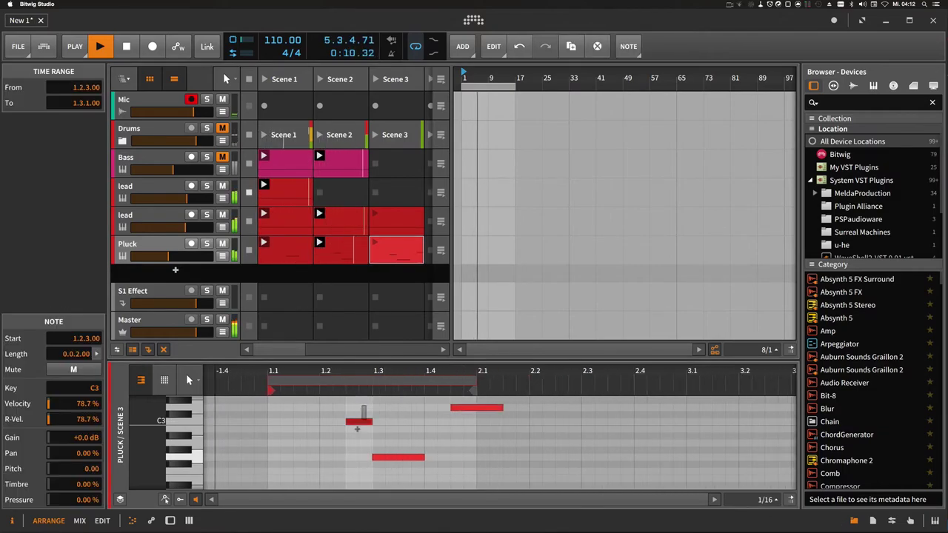
key("Delete")
Raise the Pluck track's volume slightly and show its device chain.
left_click_drag(168, 255, 176, 250)
key("d")
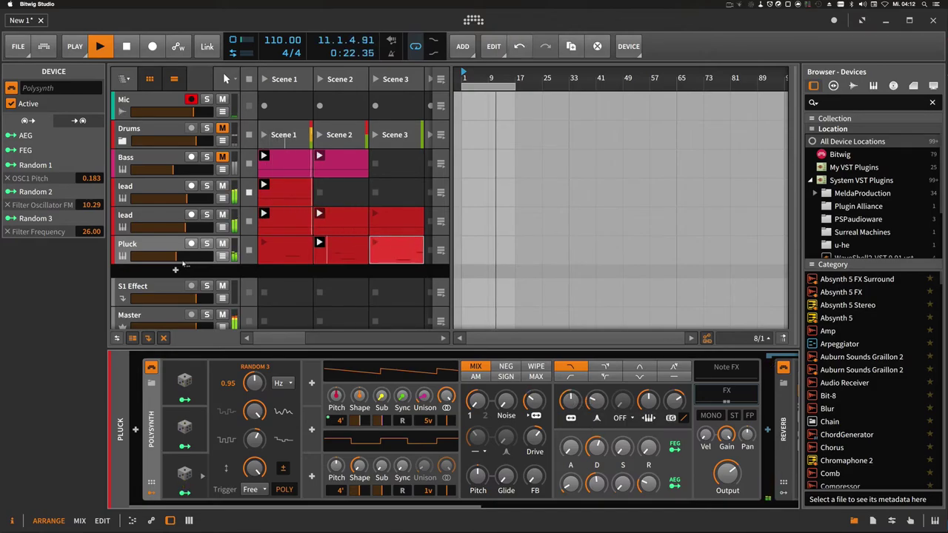
left_click_drag(176, 257, 177, 257)
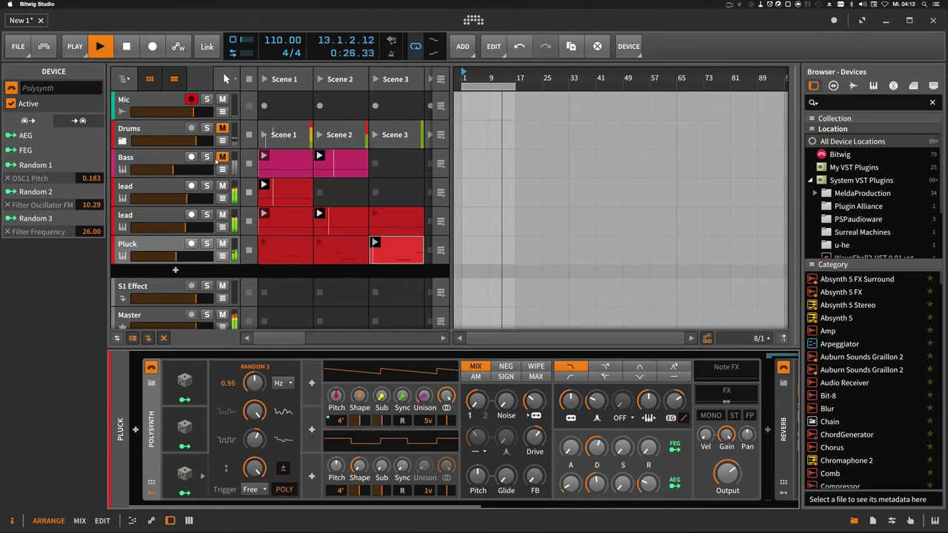
Unmute the Bass track and set its volume to about -8.1 dB, then raise the Pluck track's volume a little more.
left_click_drag(172, 170, 177, 169)
left_click(181, 169)
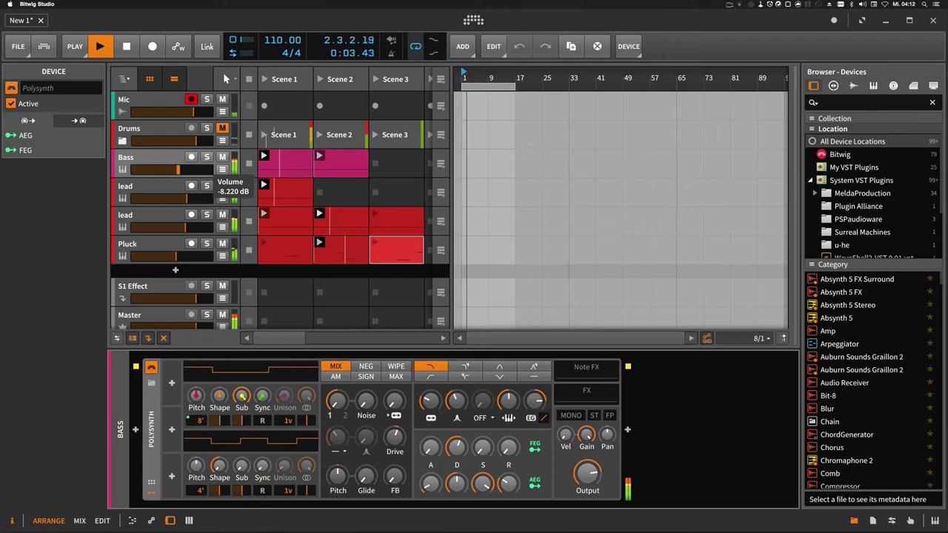
left_click_drag(178, 170, 178, 170)
left_click_drag(179, 260, 180, 257)
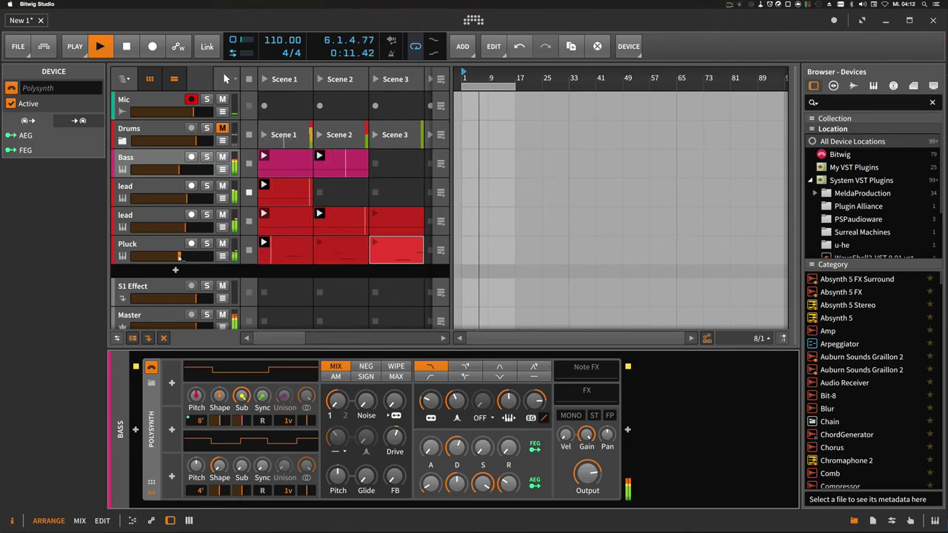
Duplicate the Pluck track and delete the Scene 2 and Scene 3 clips from the copy.
scroll(176, 255, "down", 1)
left_click(202, 268)
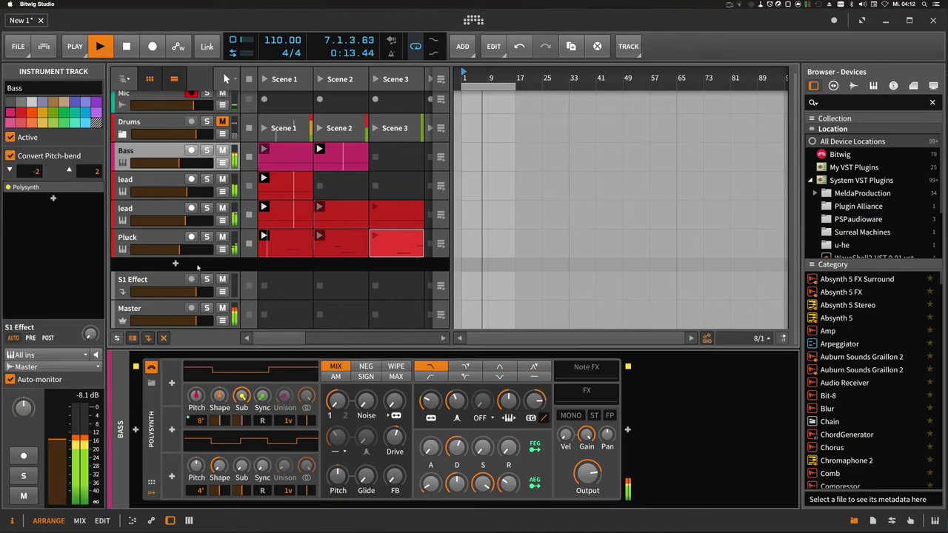
left_click(166, 244)
key("super+d")
scroll(245, 271, "down", 2)
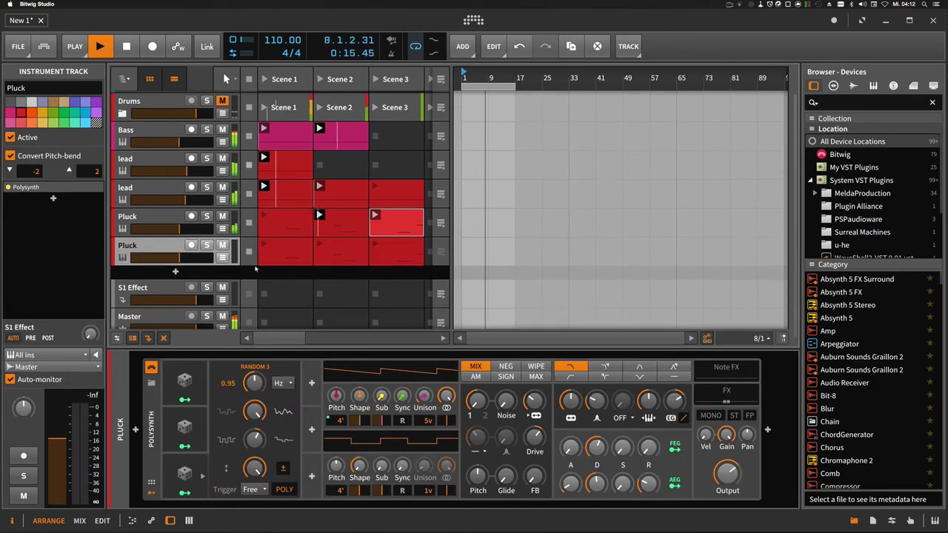
left_click(289, 258)
left_click(337, 260)
key("Delete")
left_click(379, 263)
key("Delete")
Replace the note in the duplicated Pluck track's Scene 1 clip with an A3 note at 1.1, and copy the clip to Scene 2.
double_click(299, 257)
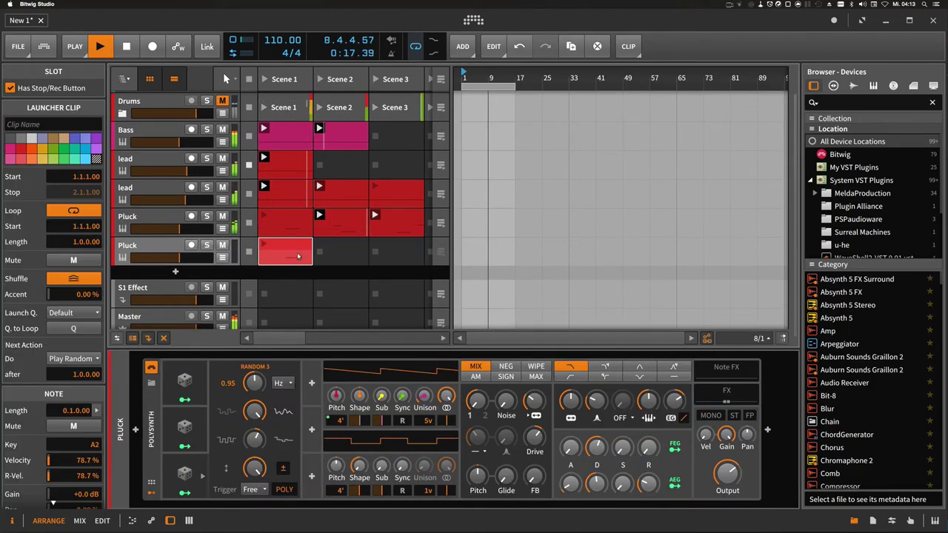
scroll(329, 434, "down", 5)
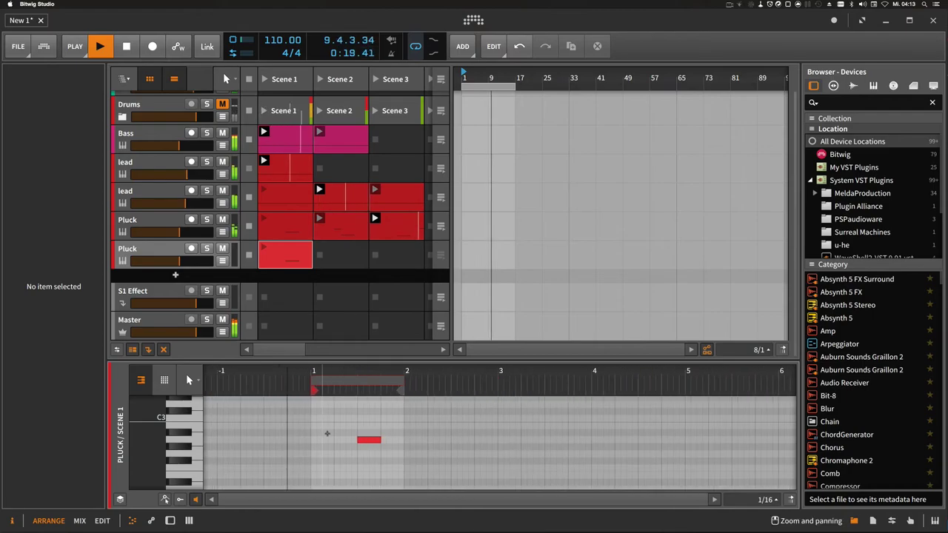
double_click(329, 441)
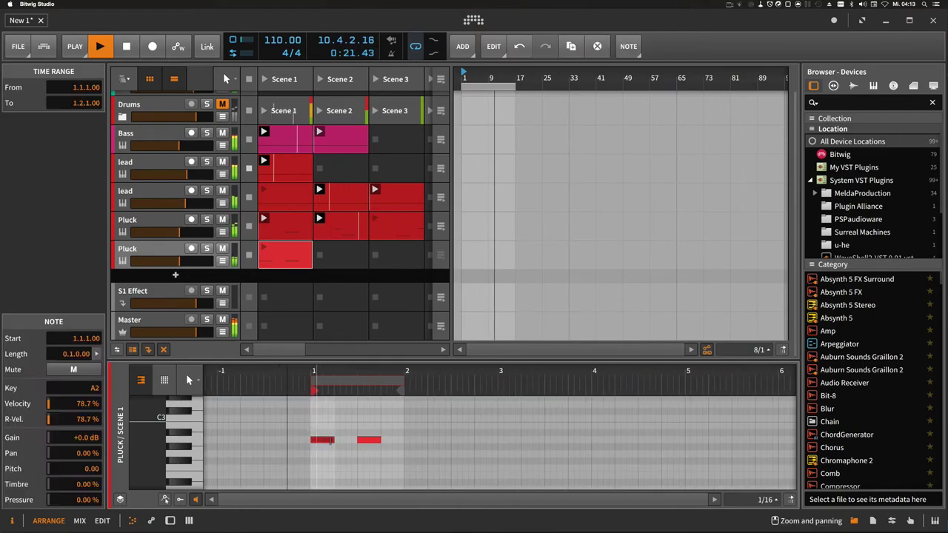
scroll(354, 443, "up", 4)
scroll(359, 444, "down", 2)
left_click(371, 485)
key("Delete")
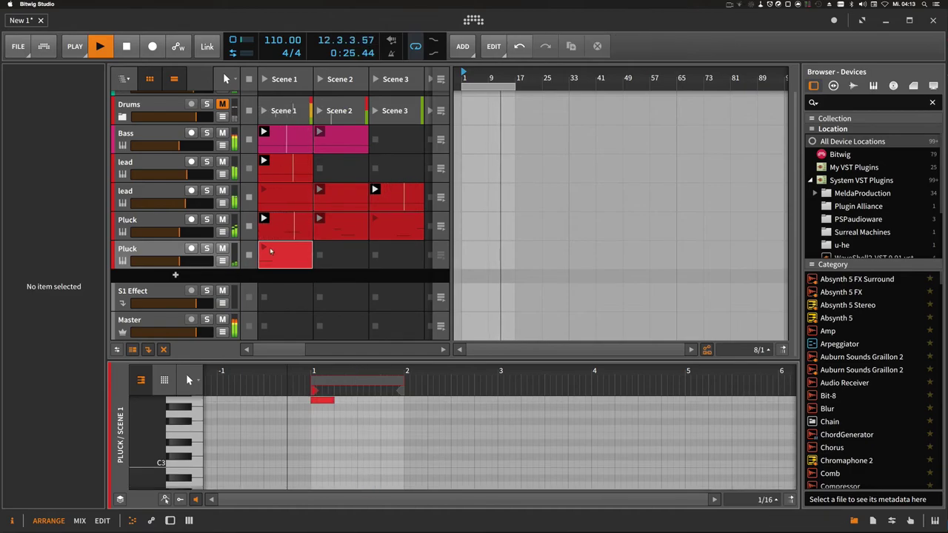
left_click_drag(267, 252, 290, 258)
double_click(291, 257)
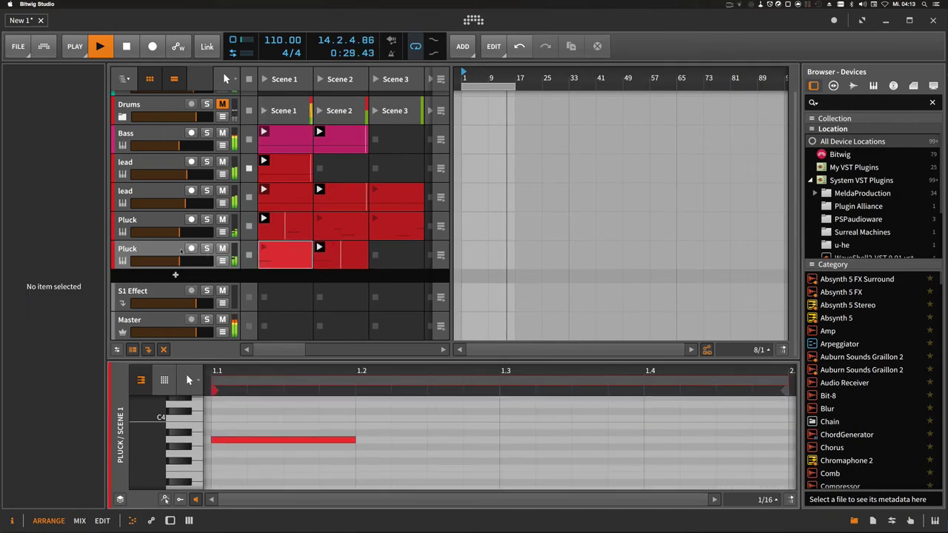
Adjust the duplicated Pluck's Polysynth sub level, amp decay and filter type, and set its Reverb mix to about 67 %.
double_click(168, 253)
left_click_drag(382, 397, 382, 326)
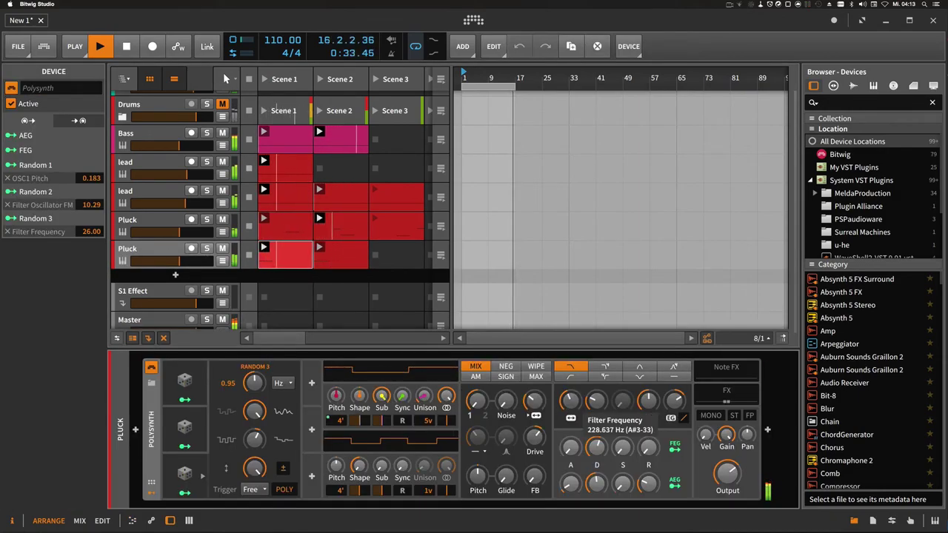
left_click_drag(597, 480, 596, 482)
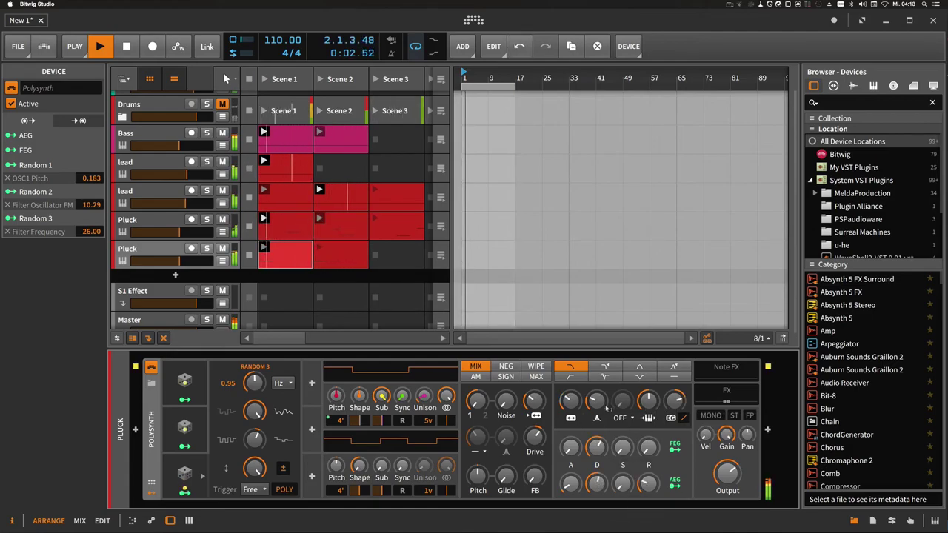
left_click(606, 367)
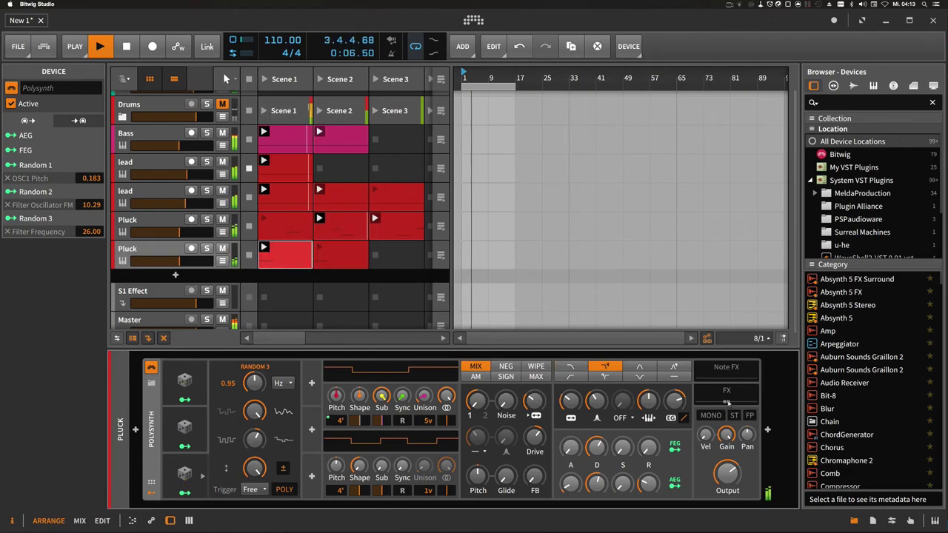
scroll(728, 403, "right", 6)
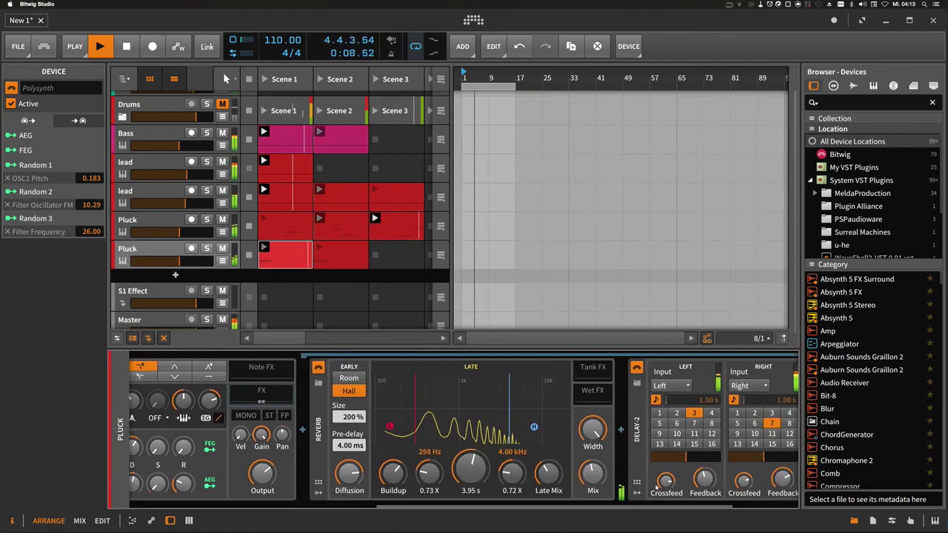
left_click_drag(593, 473, 592, 448)
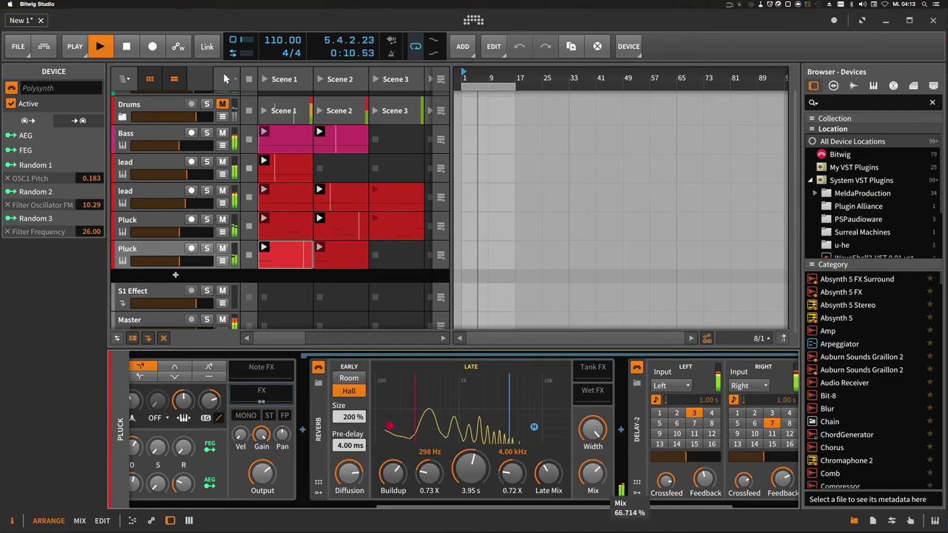
Extend the loops of the duplicated Pluck track's Scene 2 and Scene 1 clips to 4.0.0.00.
double_click(341, 255)
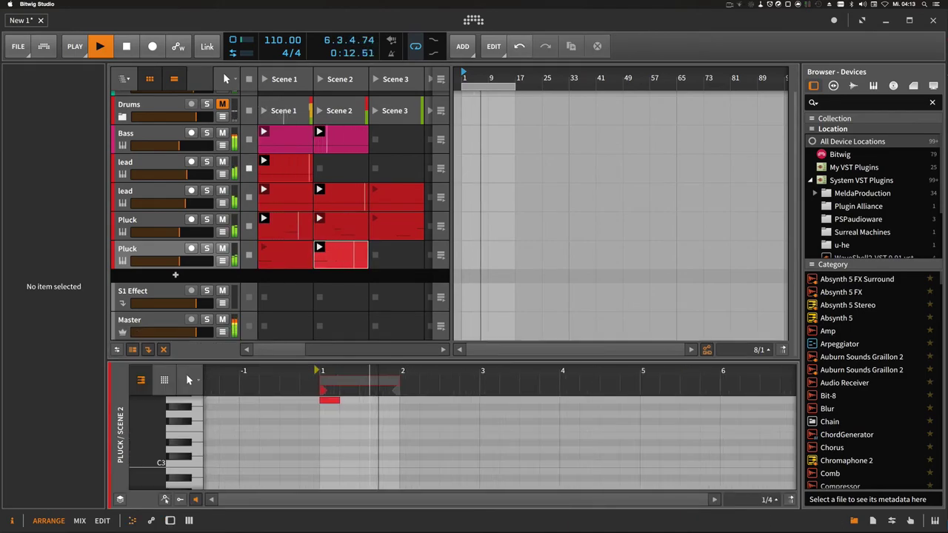
left_click_drag(369, 372, 351, 357)
left_click_drag(372, 391, 591, 398)
double_click(292, 263)
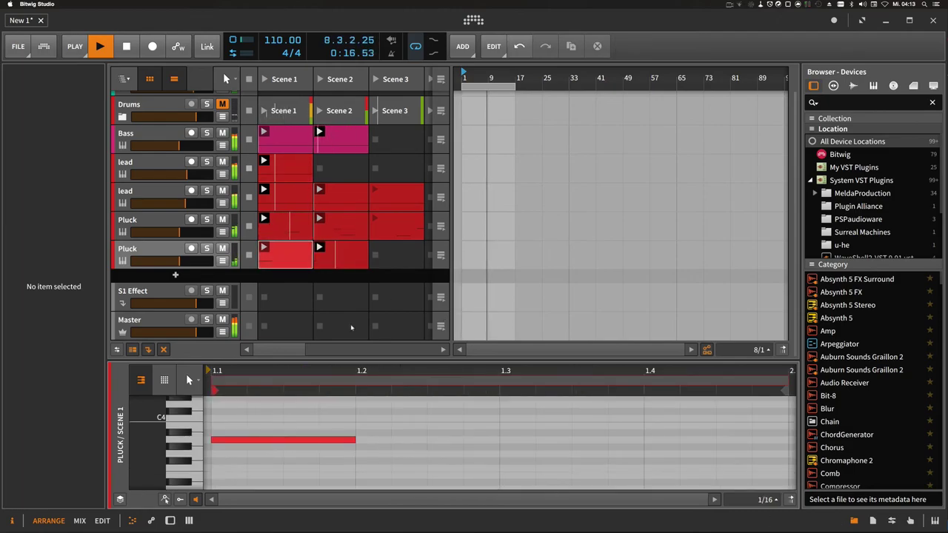
left_click_drag(391, 372, 346, 333)
left_click_drag(395, 382, 610, 391)
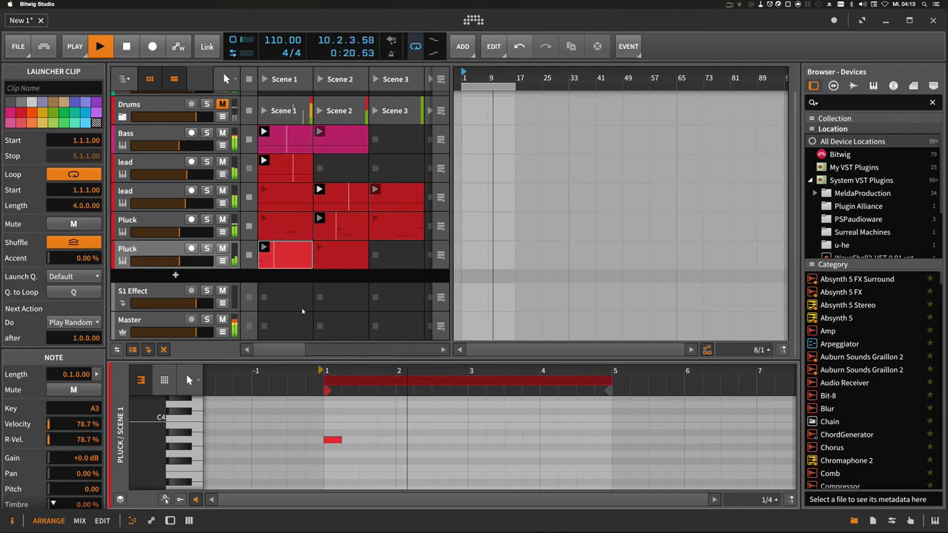
Add a D4 note to the duplicated Pluck track's Scene 2 clip and move it to start at 1.1.3.
left_click(357, 255)
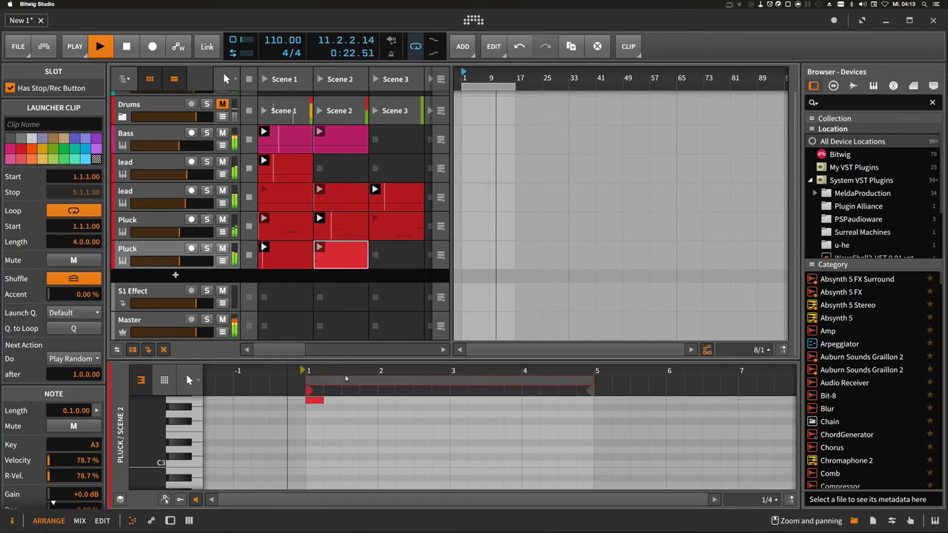
scroll(324, 412, "up", 2)
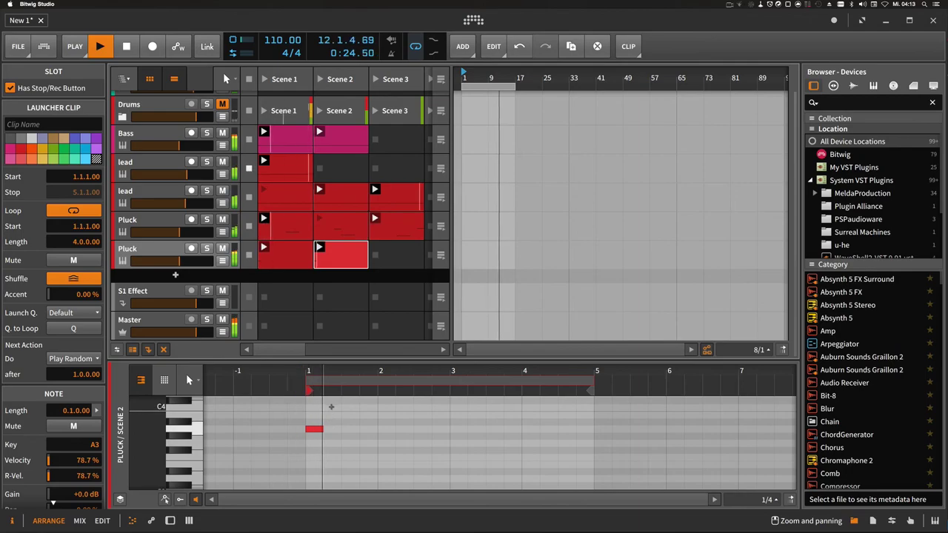
double_click(332, 400)
key("Up")
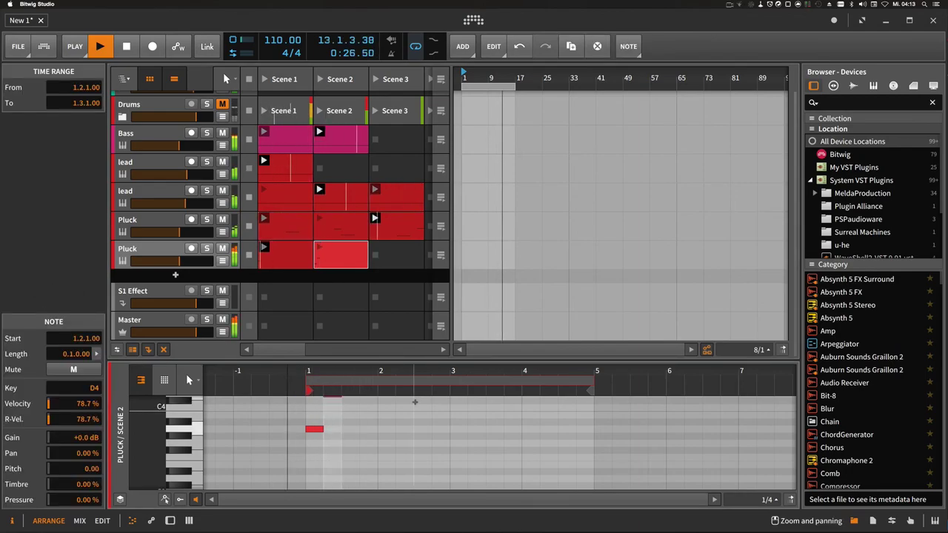
scroll(364, 418, "up", 1)
scroll(364, 418, "up", 3)
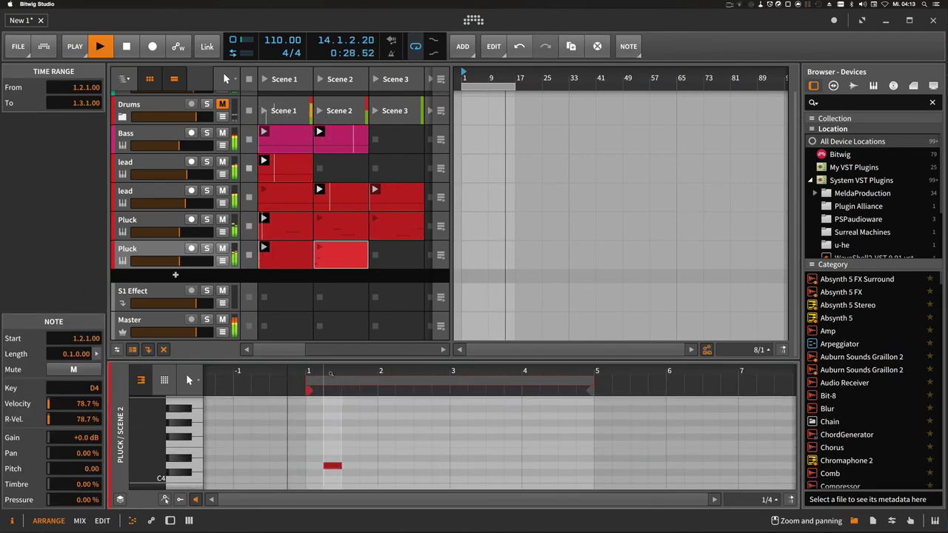
scroll(363, 418, "up", 5)
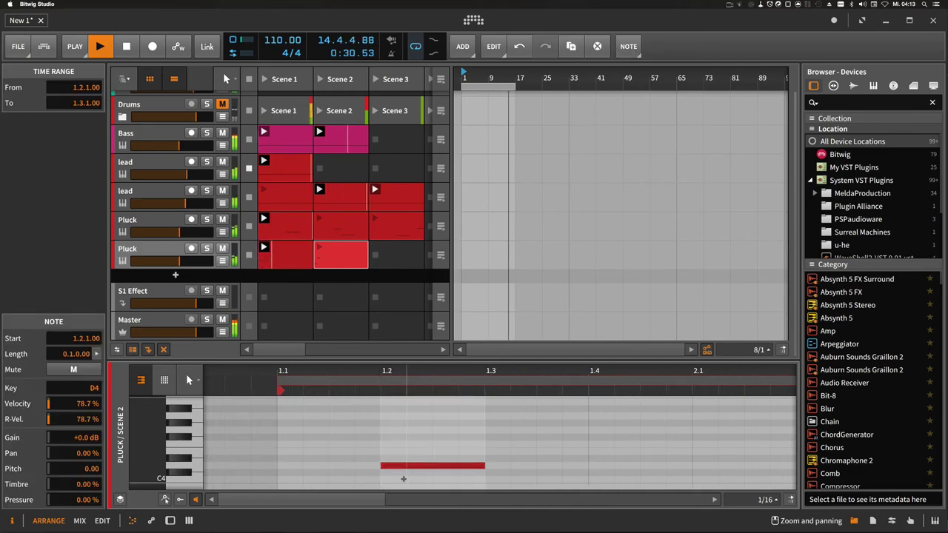
key("Left")
key("Left")
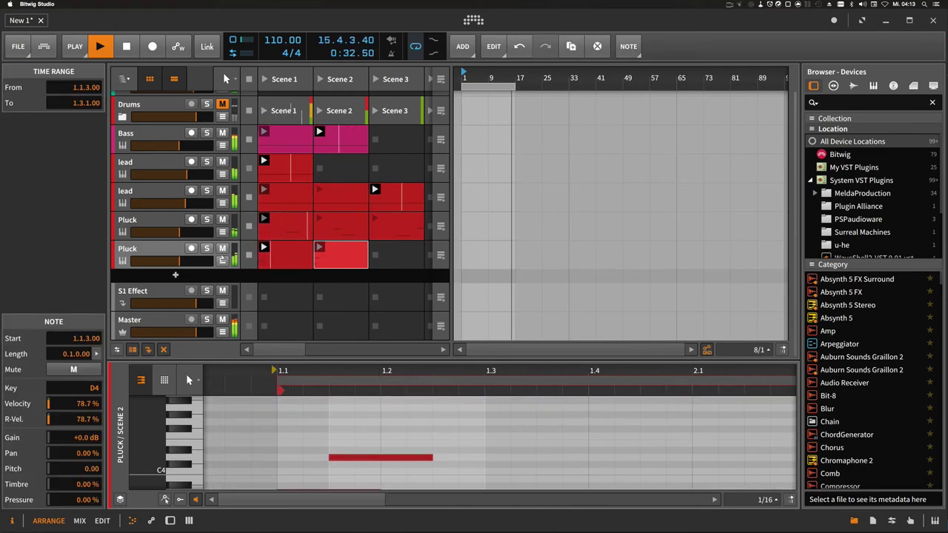
Add a C4 note at 1.3 to the duplicated Pluck track's Scene 2 clip.
key("d")
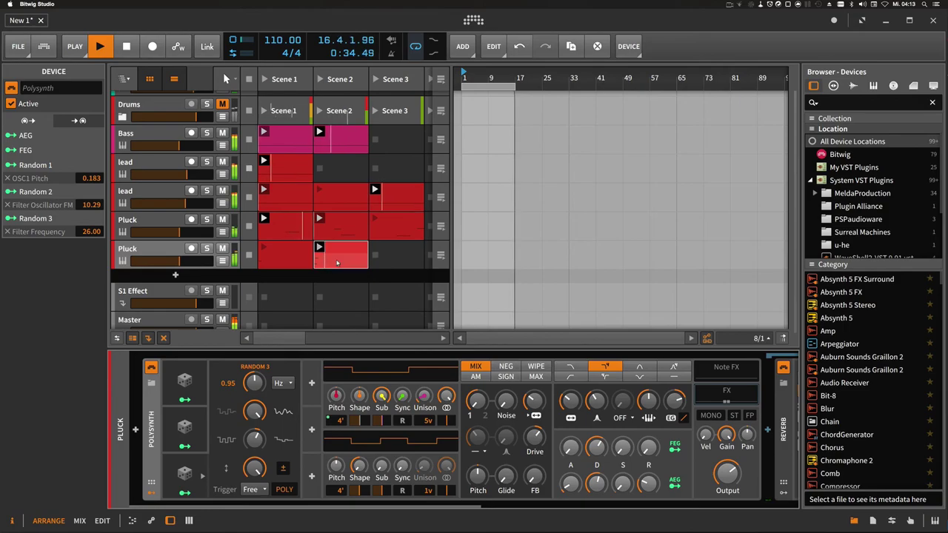
key("e")
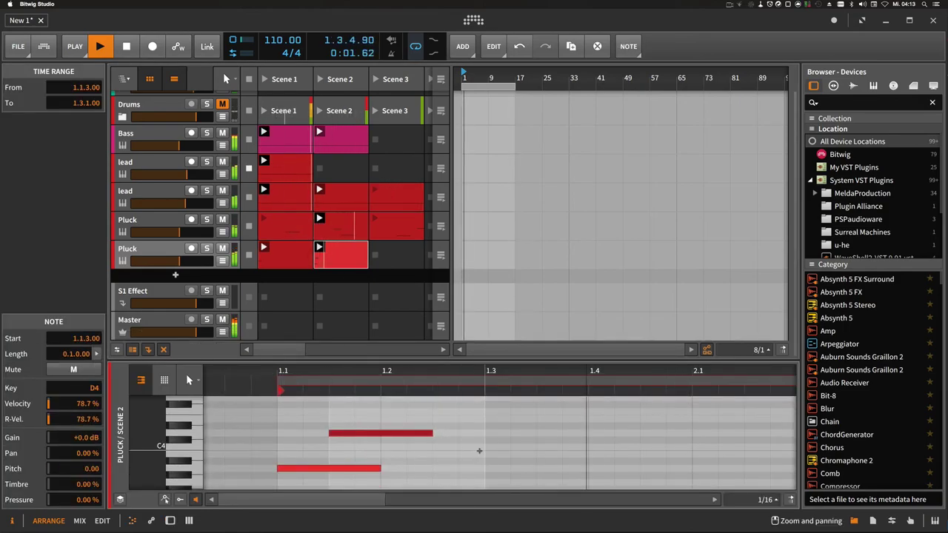
double_click(492, 448)
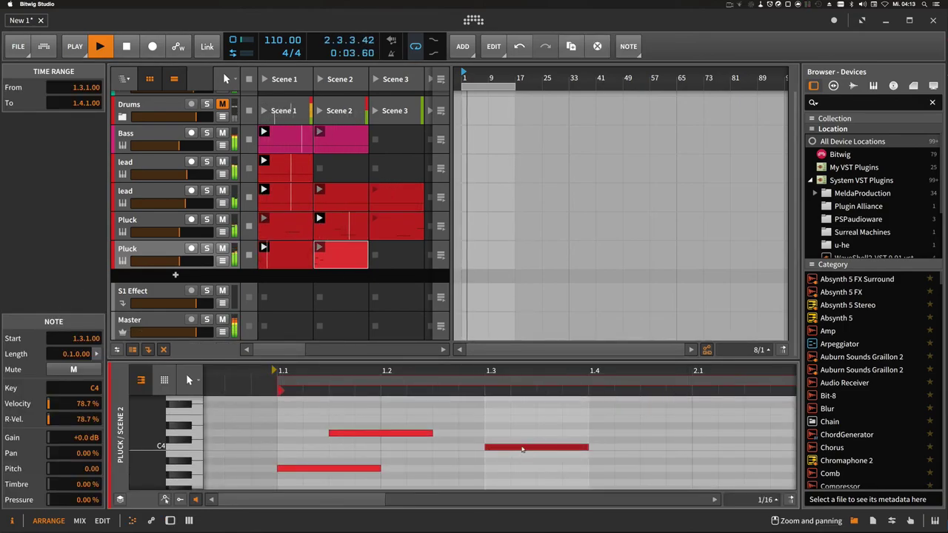
Lower the filter frequency of the duplicated Pluck's Polysynth and bring its Reverb and Delay-2 devices into view.
double_click(166, 250)
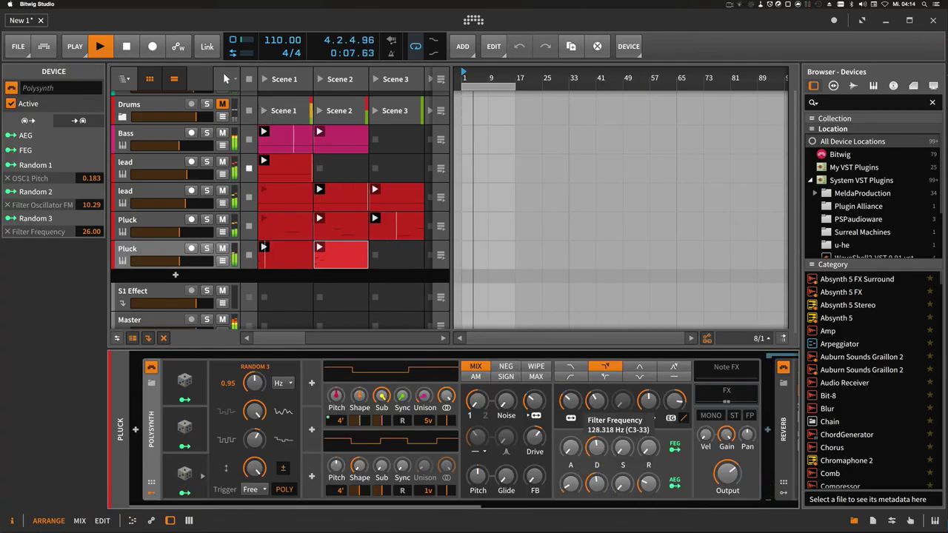
left_click_drag(570, 402, 570, 412)
left_click_drag(472, 504, 645, 504)
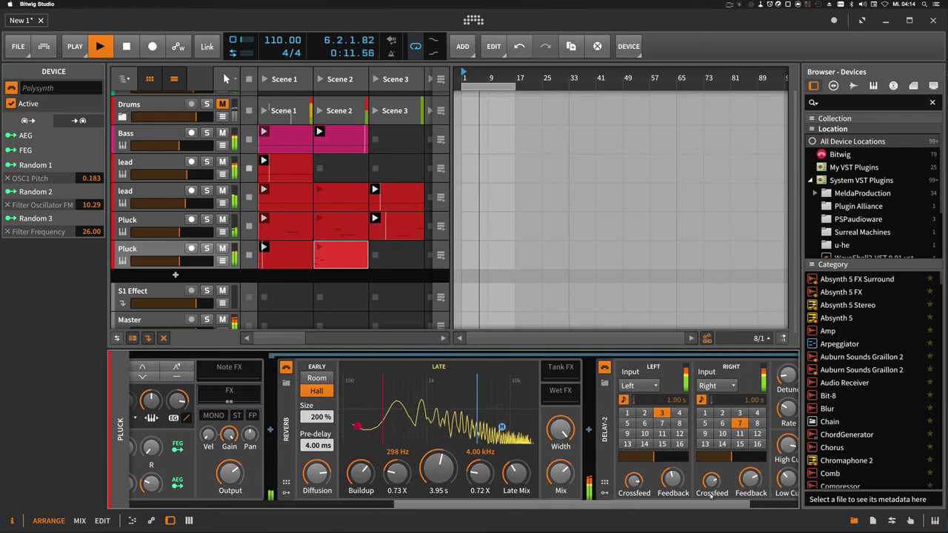